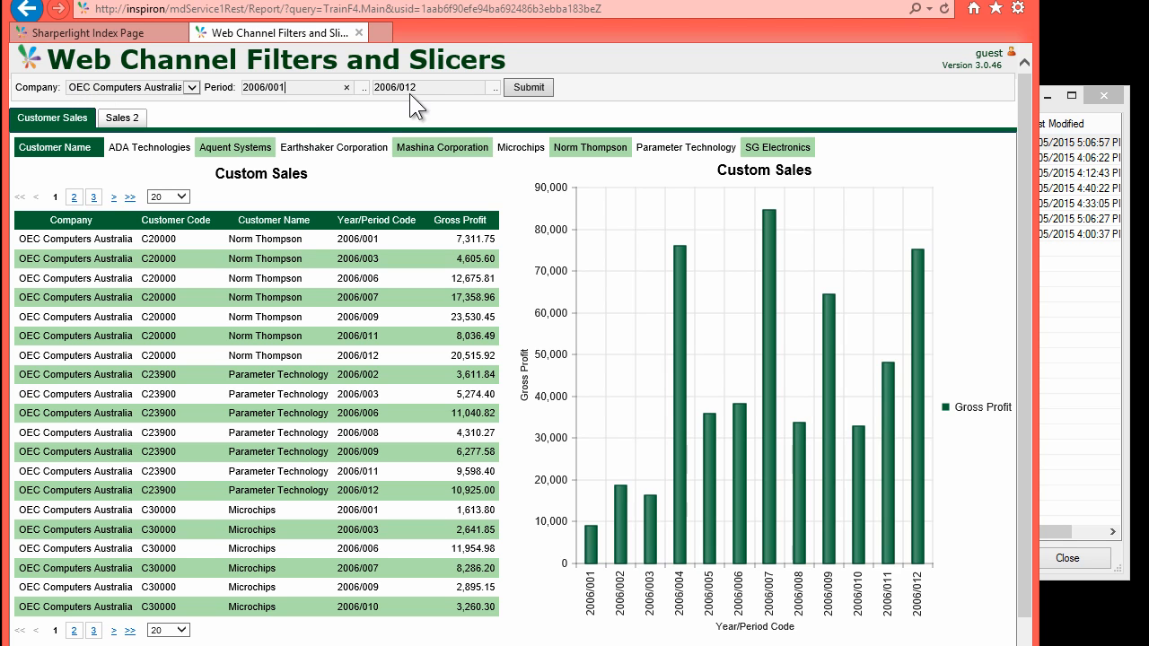
Run the report for periods 2006/001 to 2006/012, and rerun it with OEC Computers UK as the company
click(519, 87)
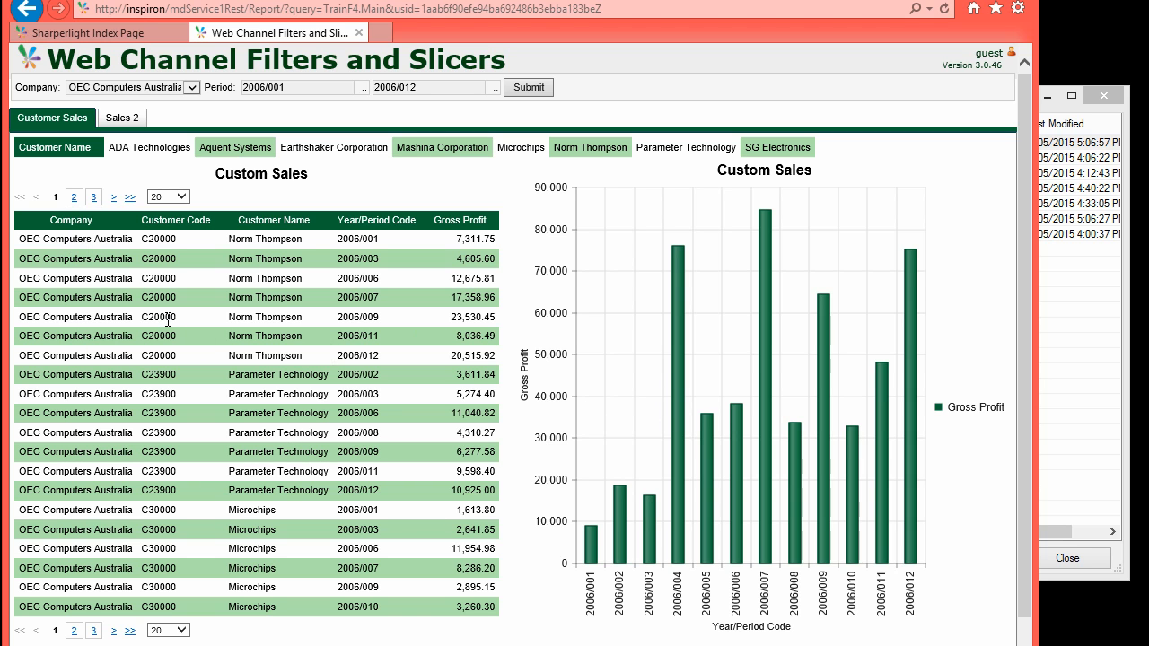
click(192, 86)
click(184, 99)
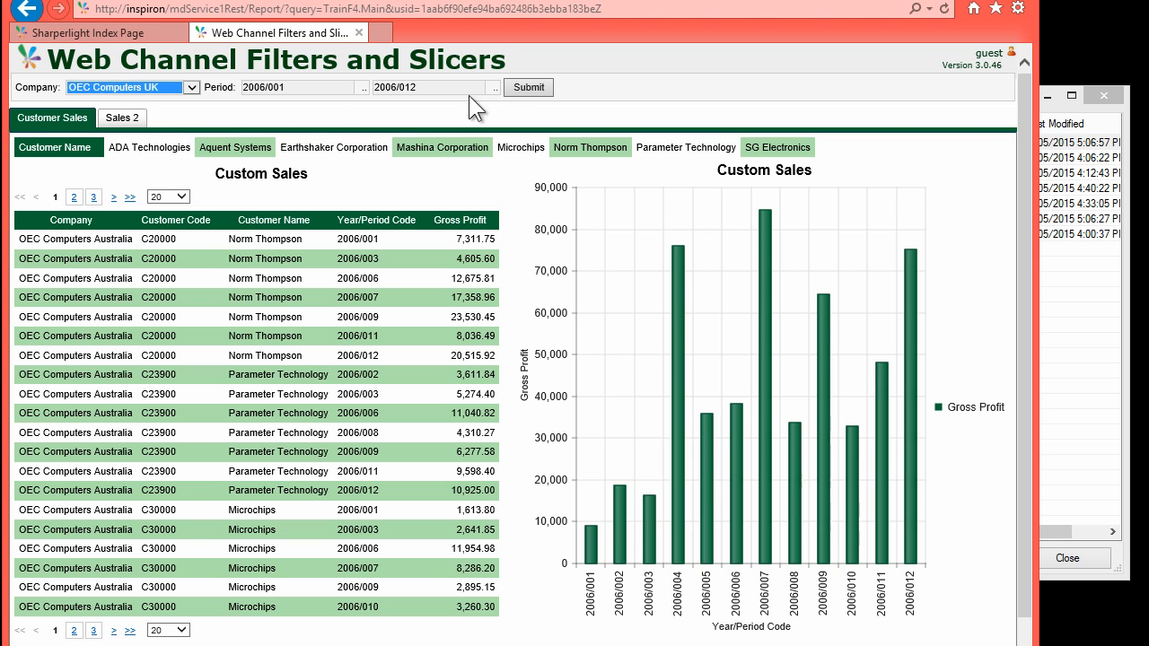
click(527, 88)
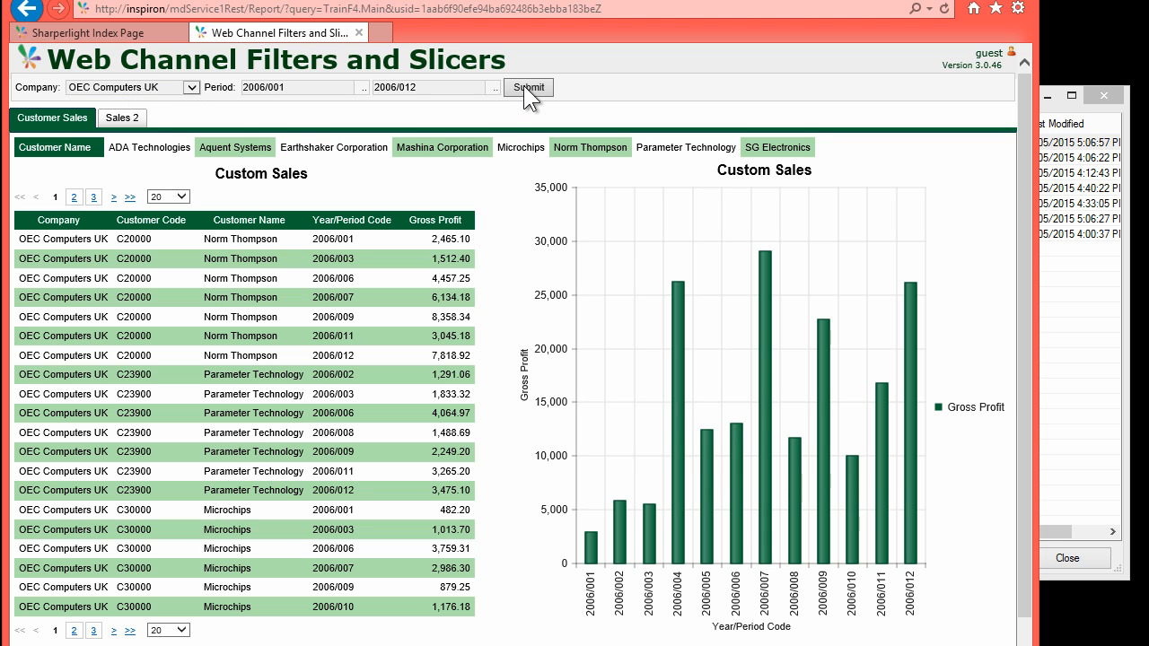
Slice the customer sales by ADA Technologies, Microchips and Earthshaker Corporation, and view the Sales 2 dashboard
click(140, 150)
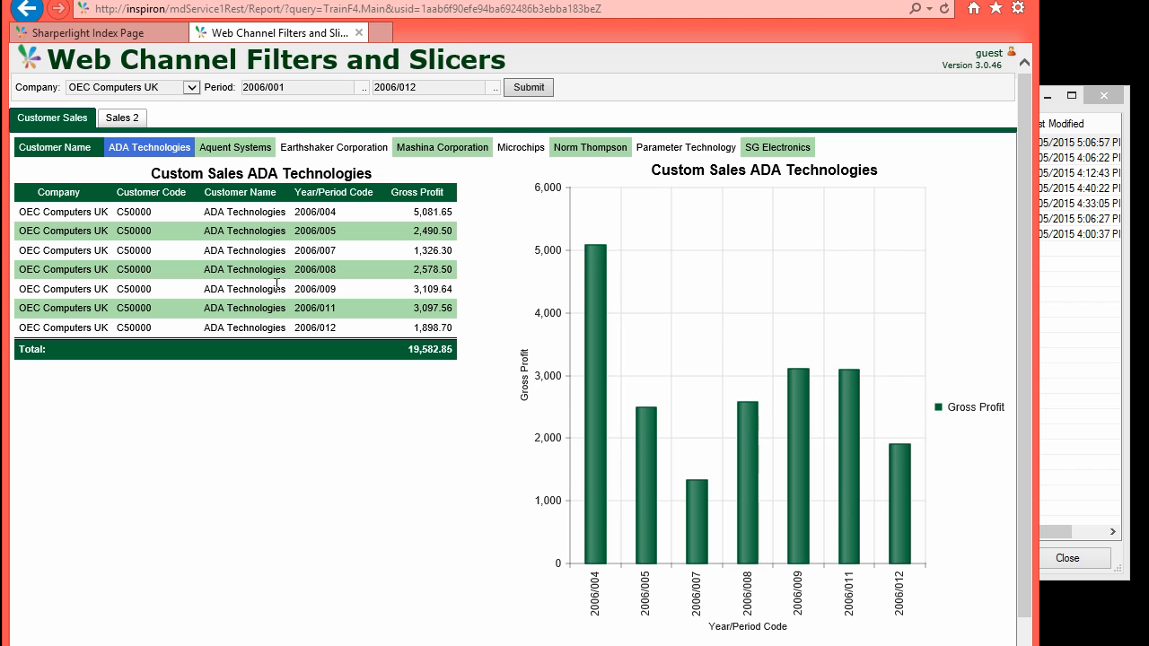
click(521, 147)
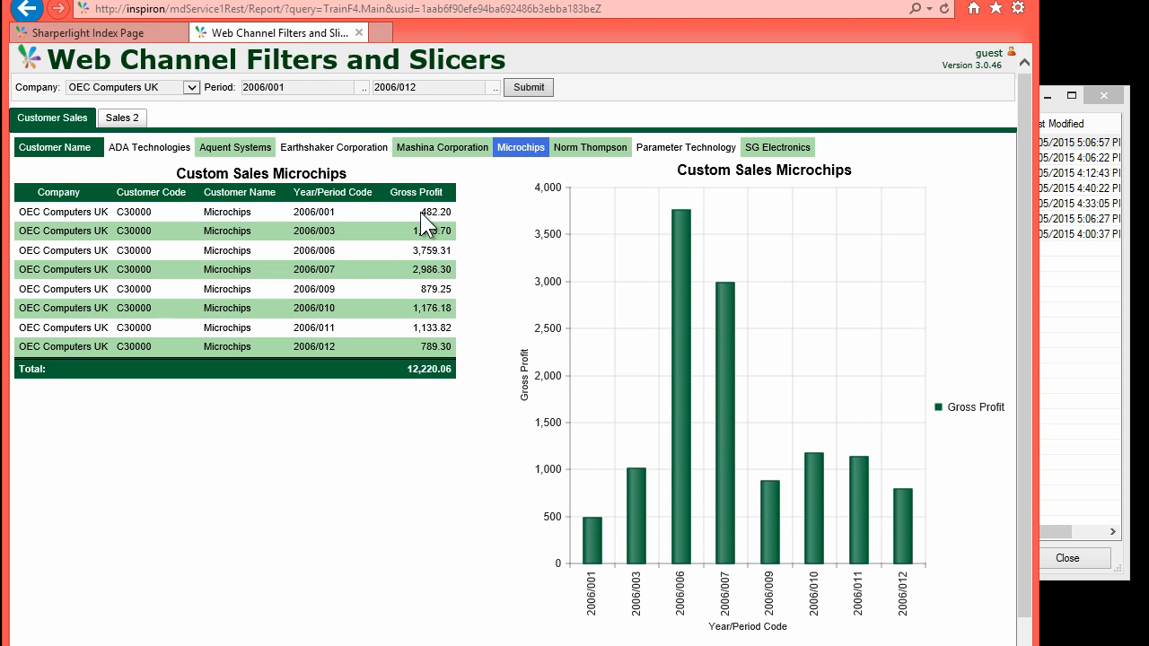
click(329, 146)
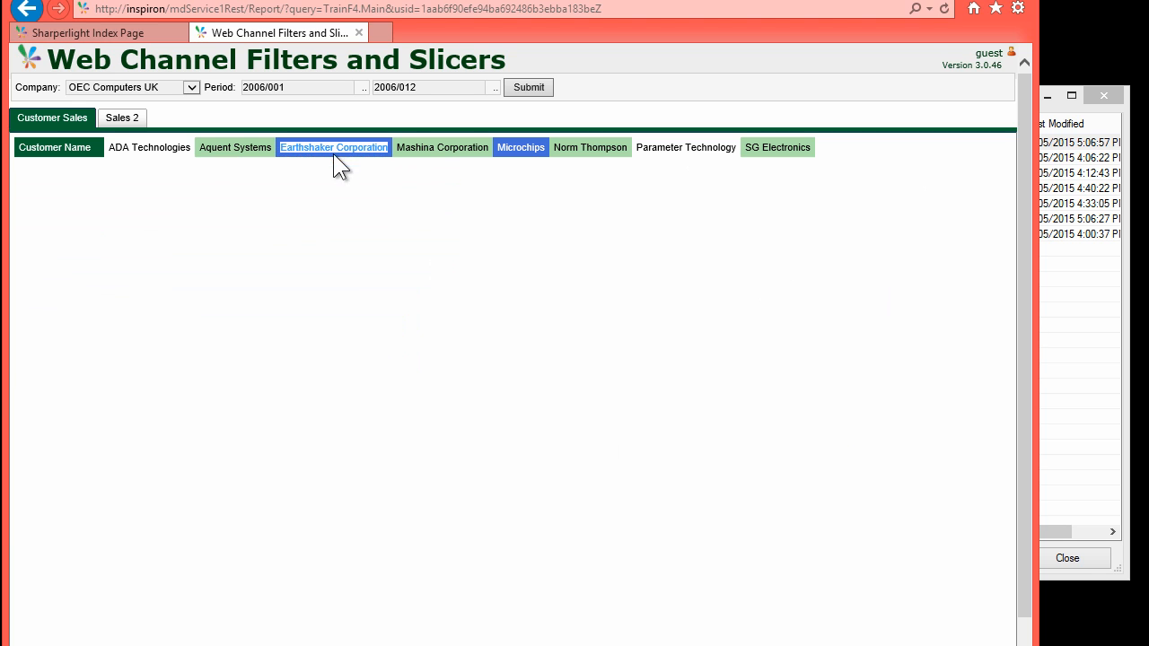
click(121, 118)
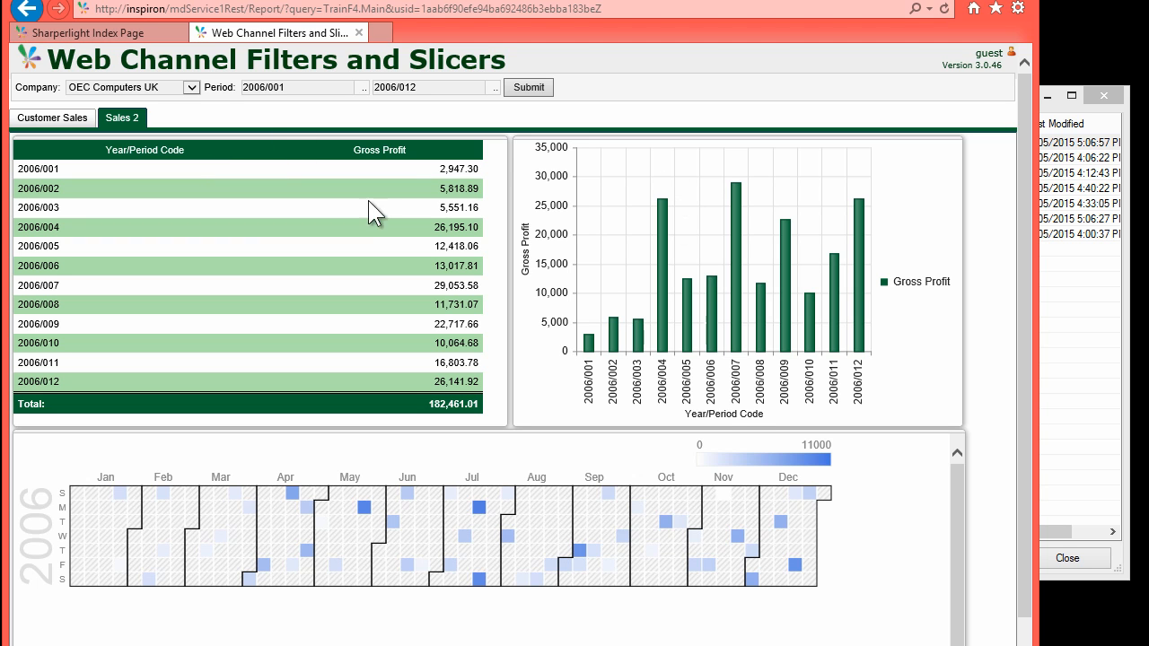
click(148, 82)
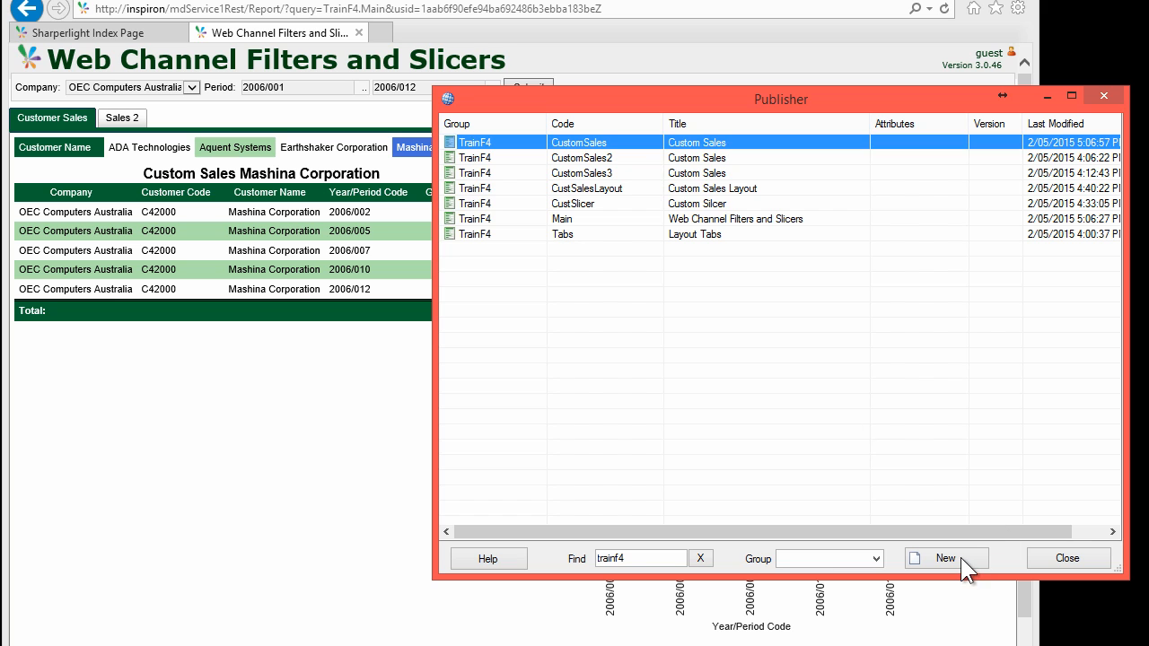
Create a published query in group TrainF5 with code CustSales and title "Custumer Sales"
click(960, 557)
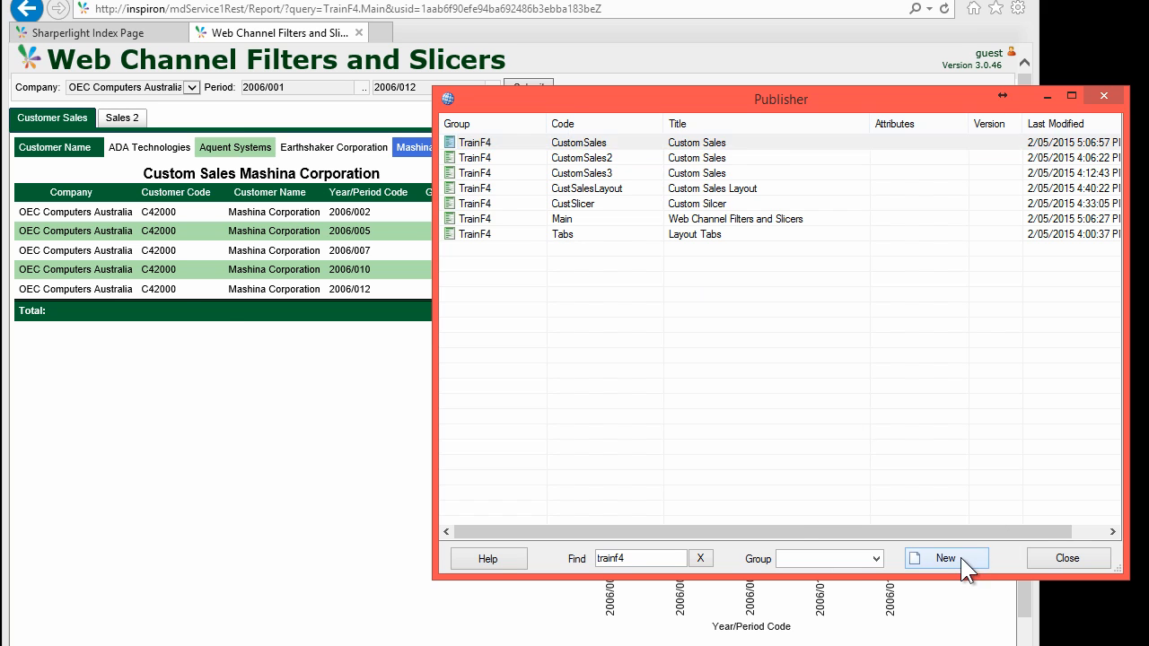
click(505, 170)
text(TrainF5)
key(shift+Tab)
text(Cus)
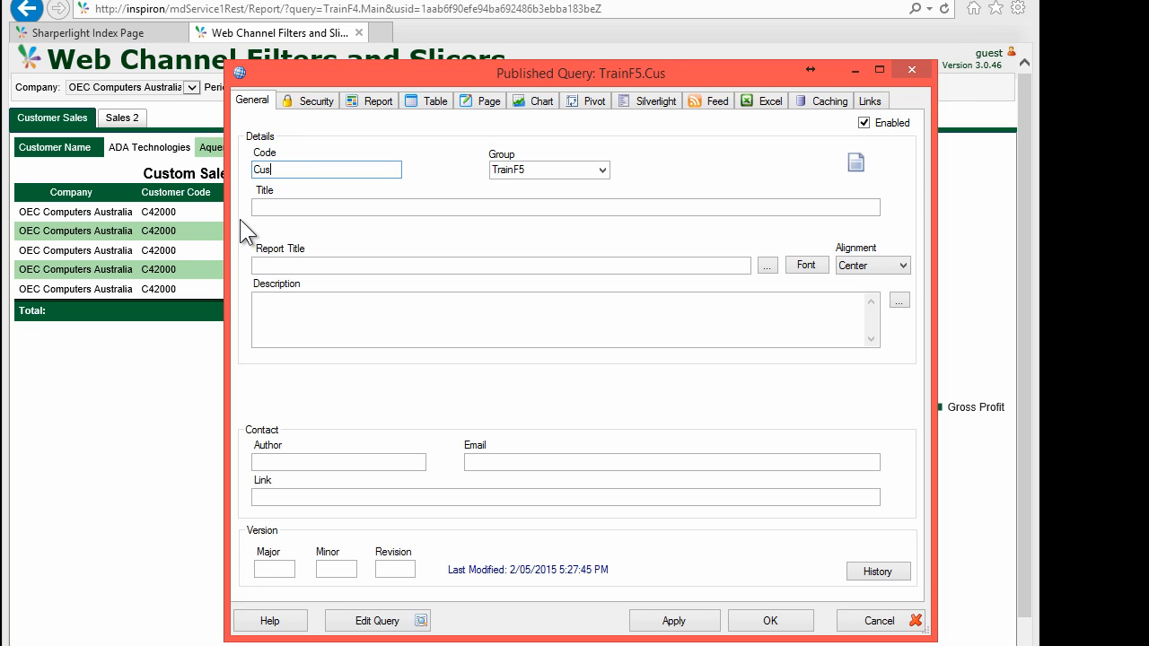
text(tSales)
click(290, 210)
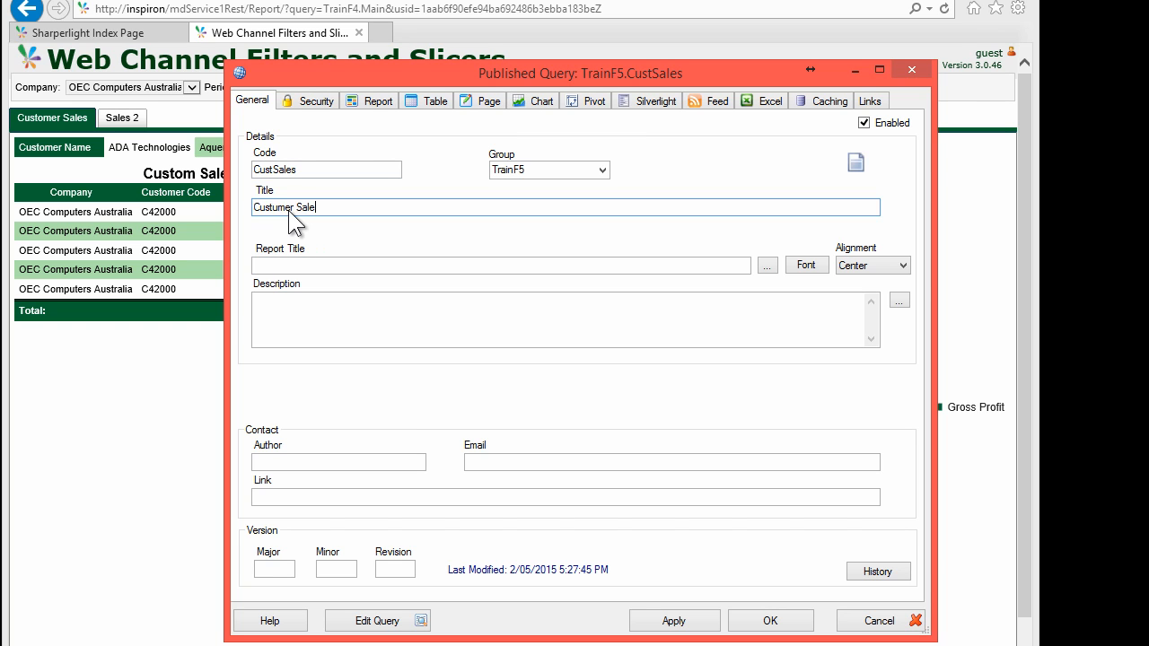
Edit the CustSales query to use the SAP Business One product and the company OEC Computers Australia
click(384, 619)
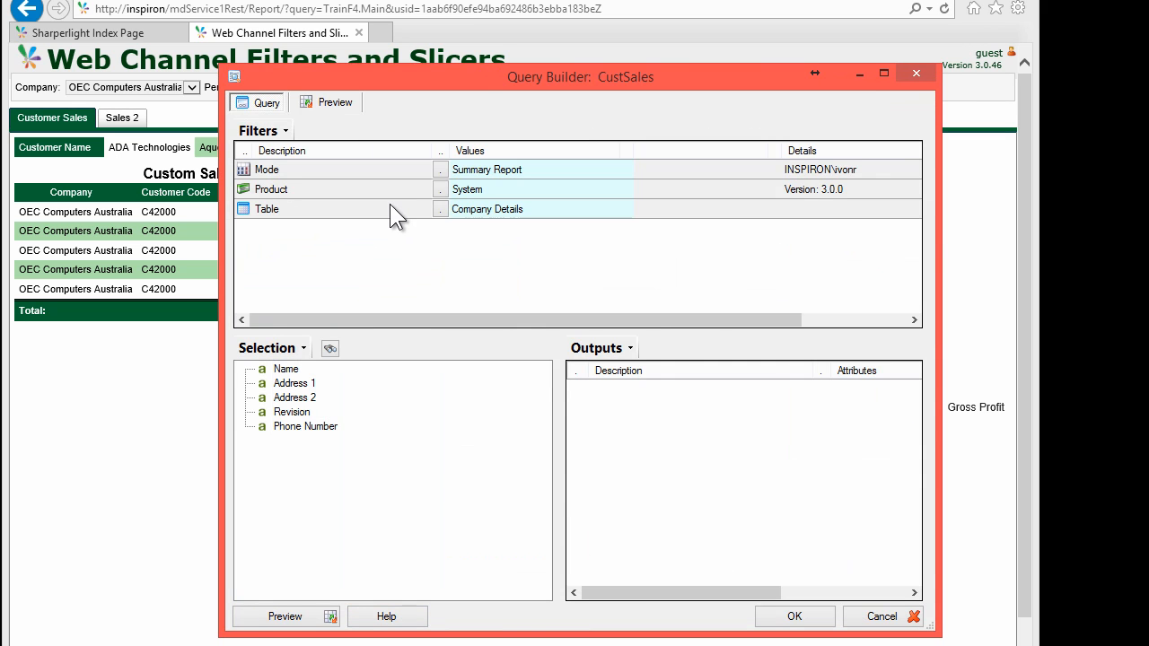
click(445, 188)
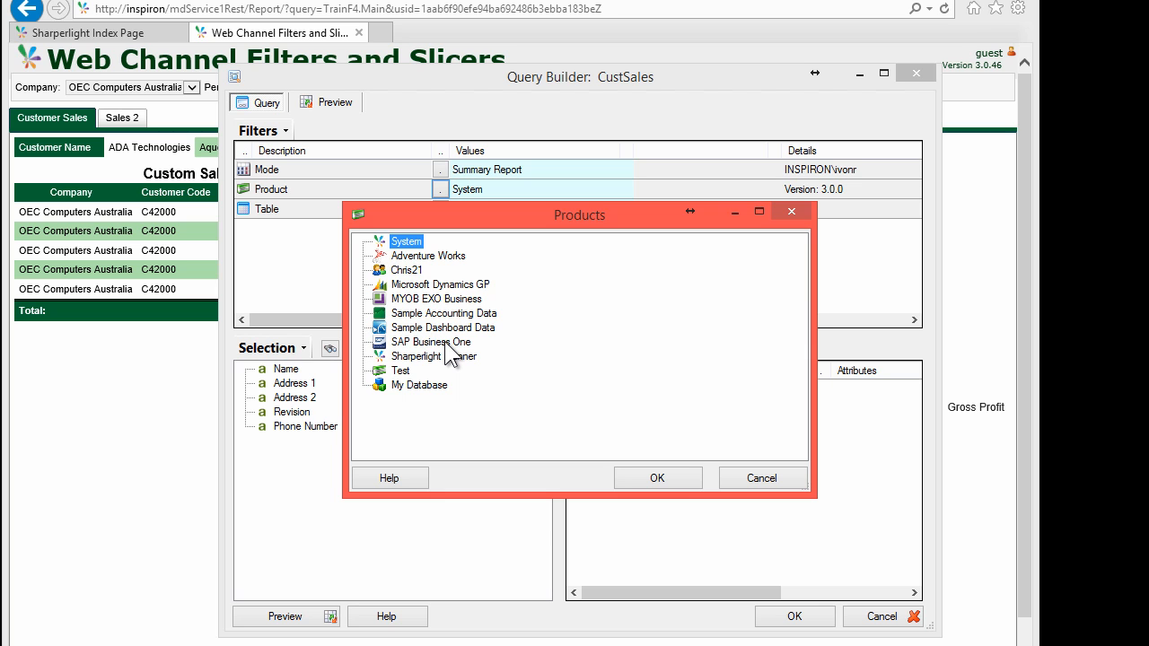
double_click(446, 342)
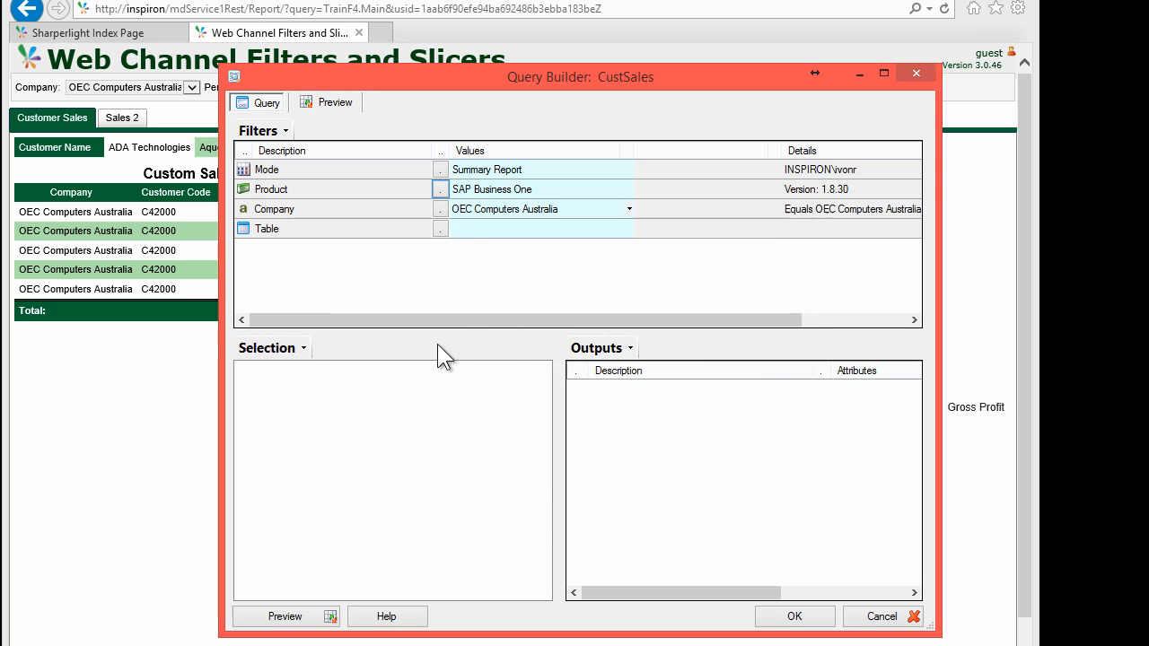
click(471, 209)
click(441, 209)
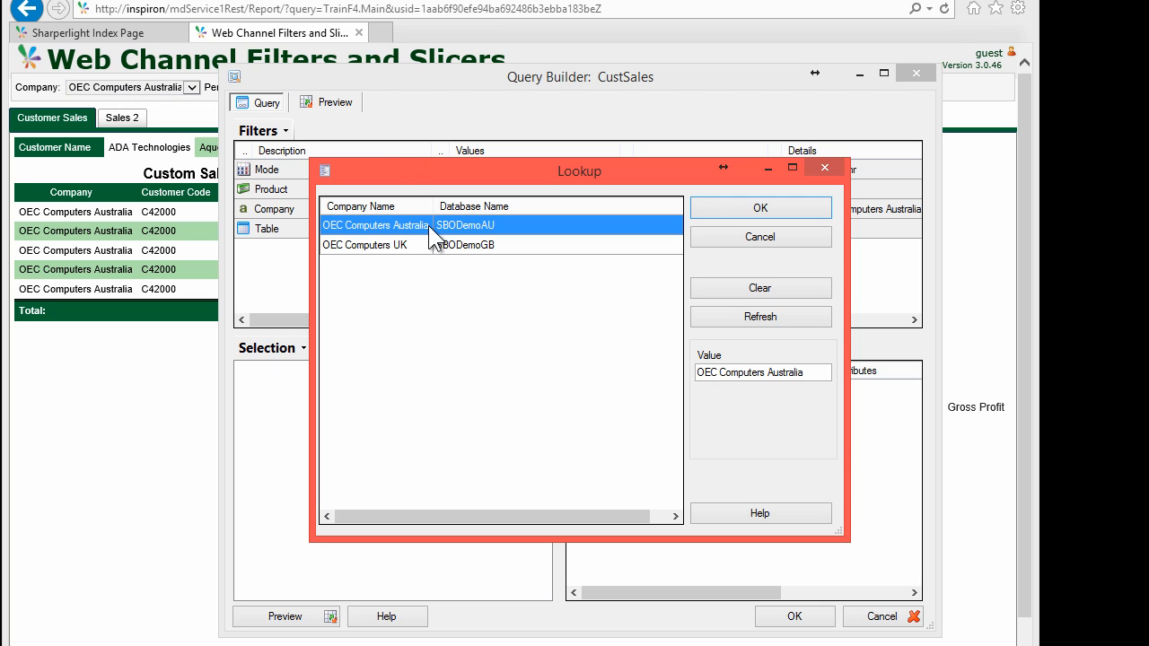
click(738, 208)
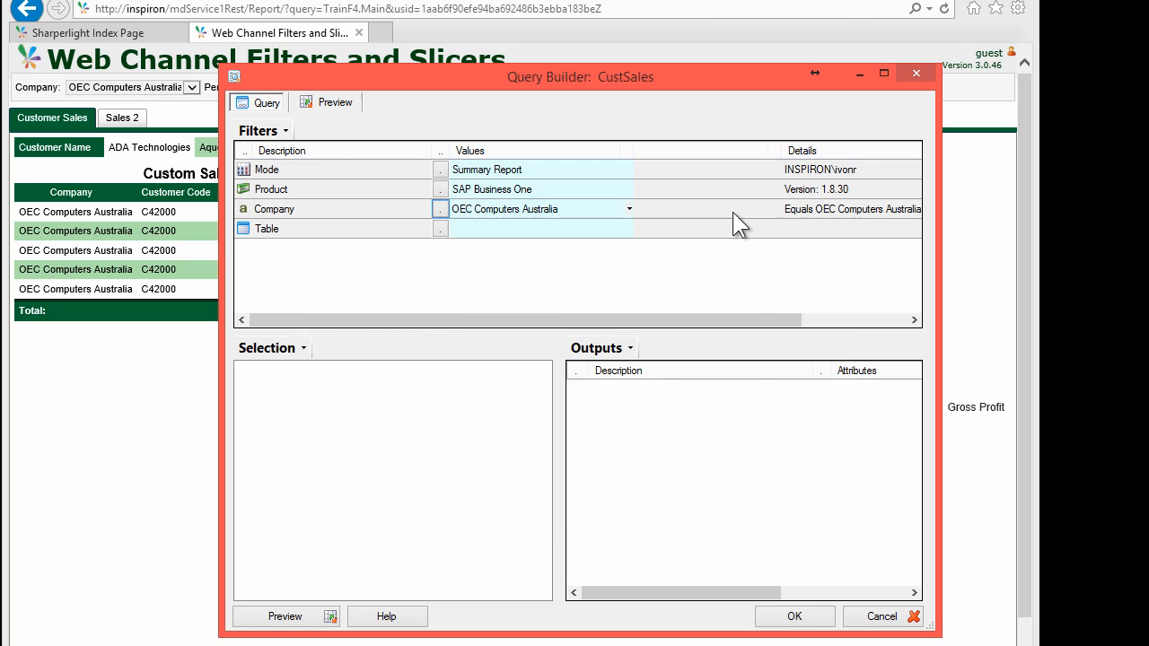
Set the query's table to Sales - A/R and add the Company filter to the outputs
click(441, 228)
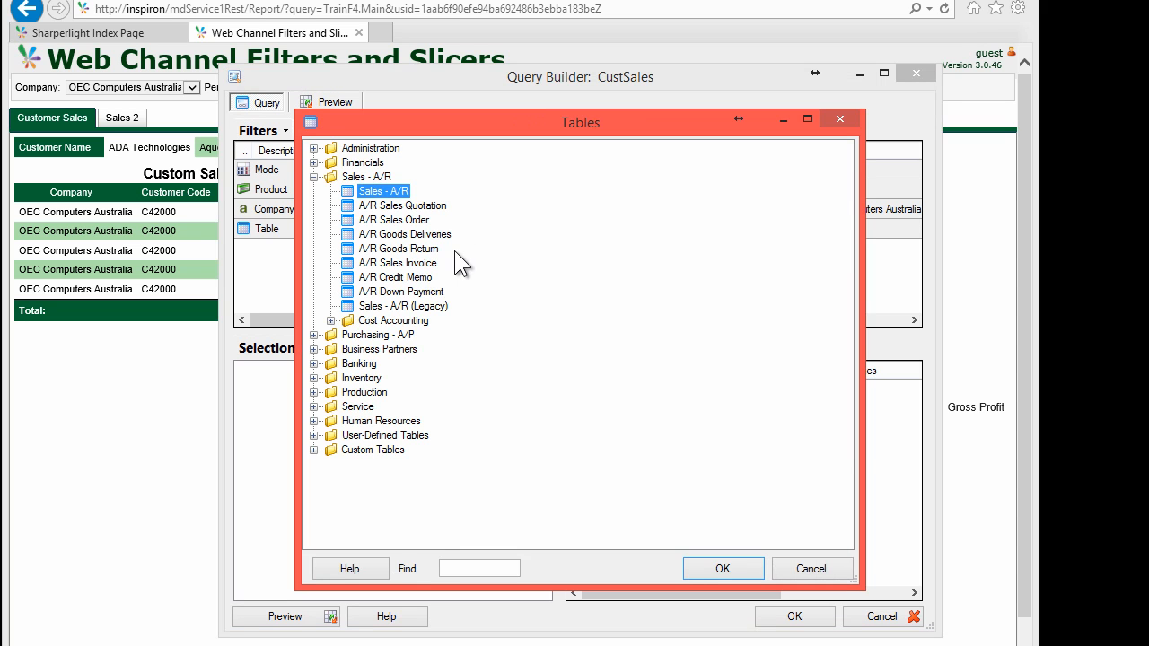
double_click(377, 192)
drag(278, 209, 592, 398)
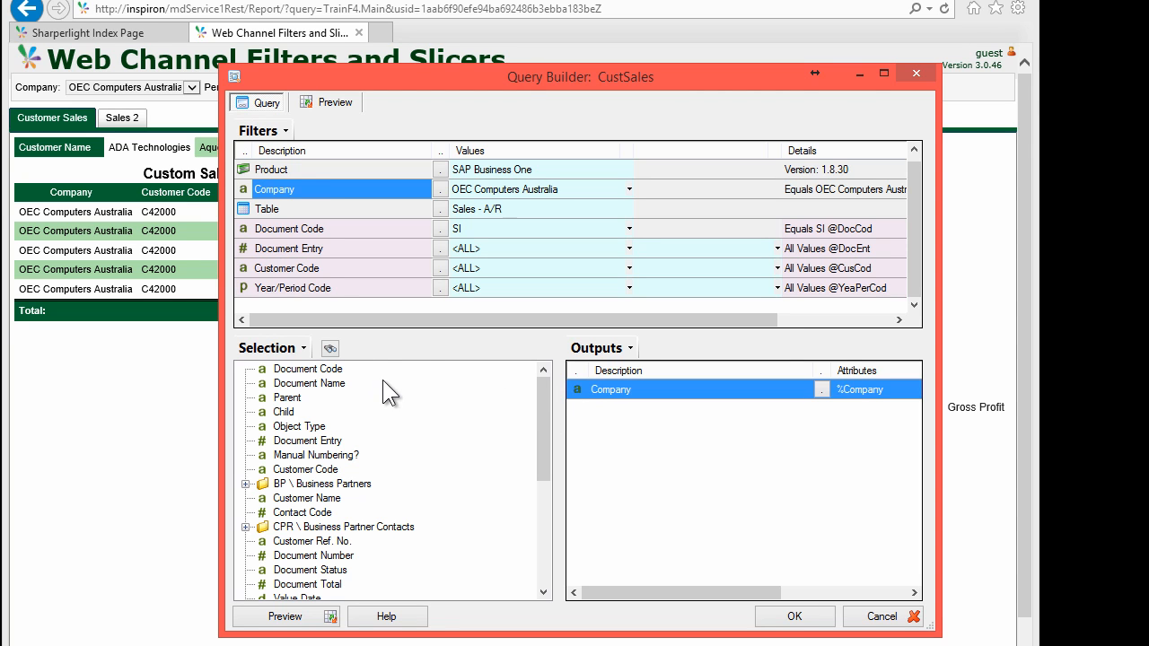
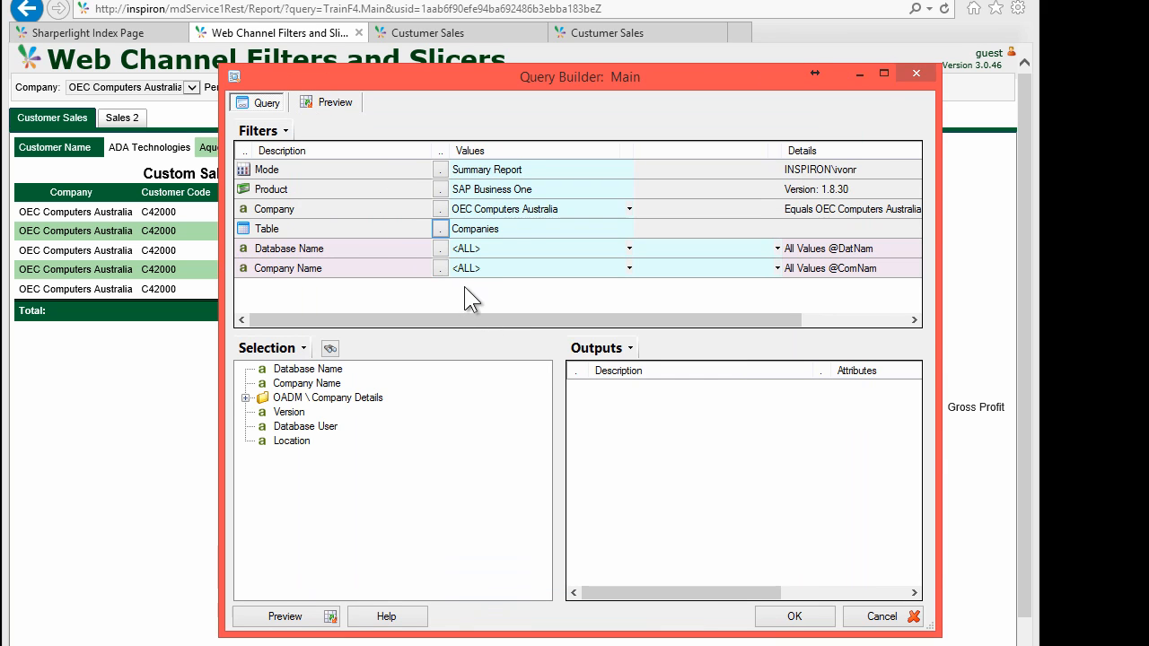
In the Main query, add Company Name to the outputs and hide the Database Name and Company Name filters
click(320, 207)
click(506, 205)
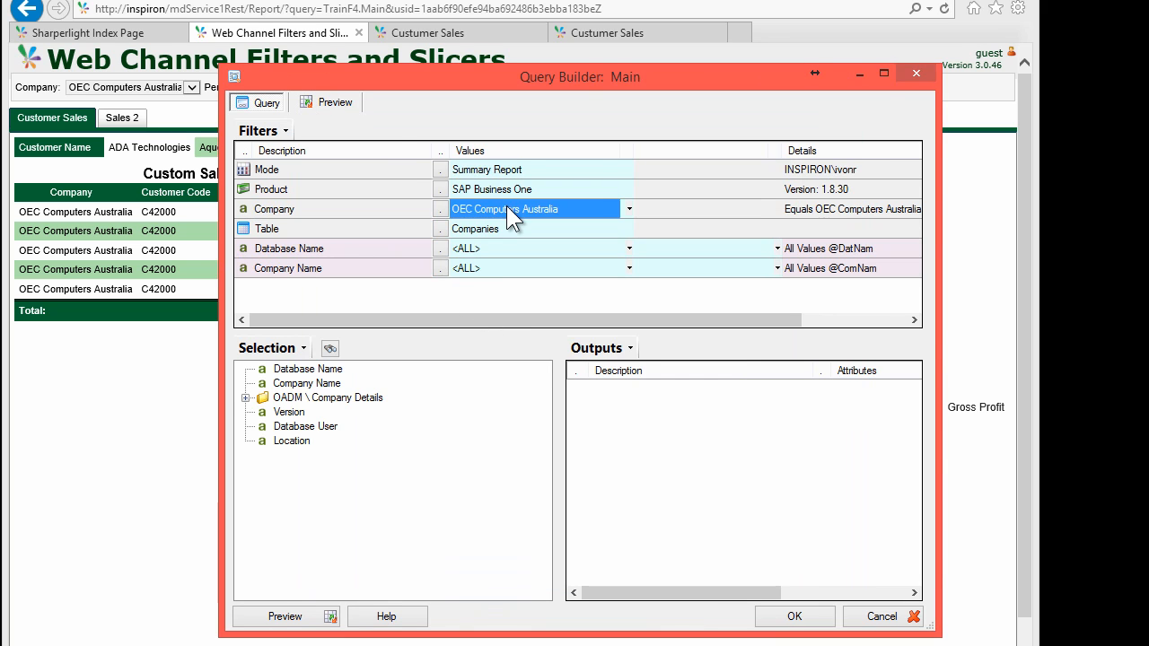
click(340, 207)
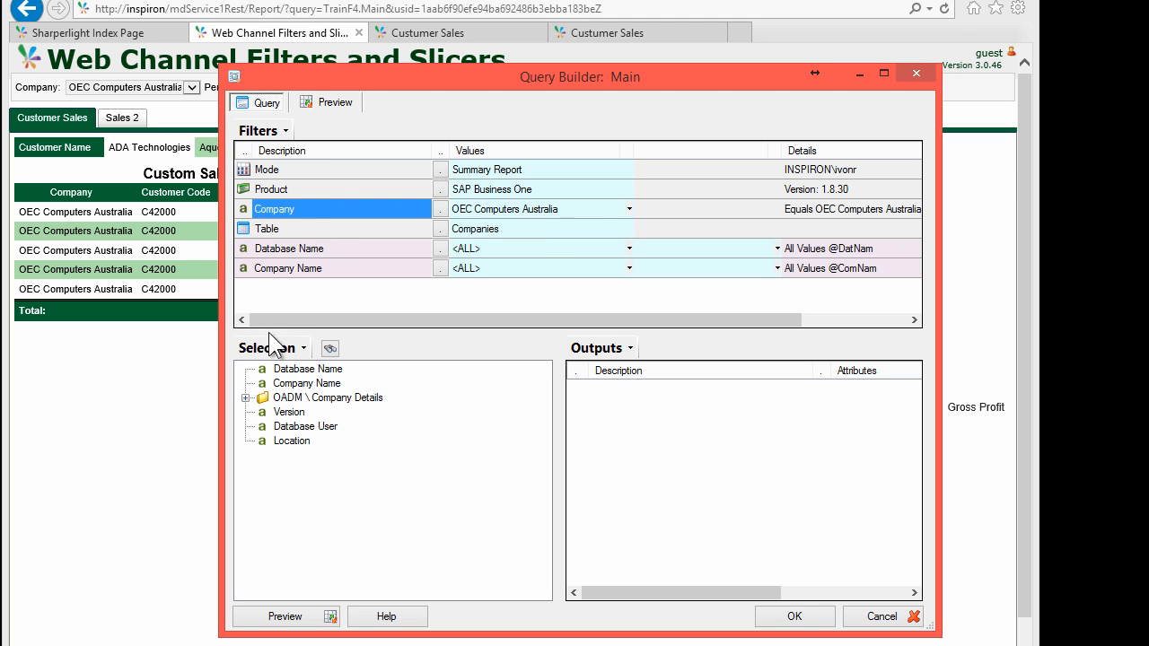
double_click(316, 384)
click(294, 272)
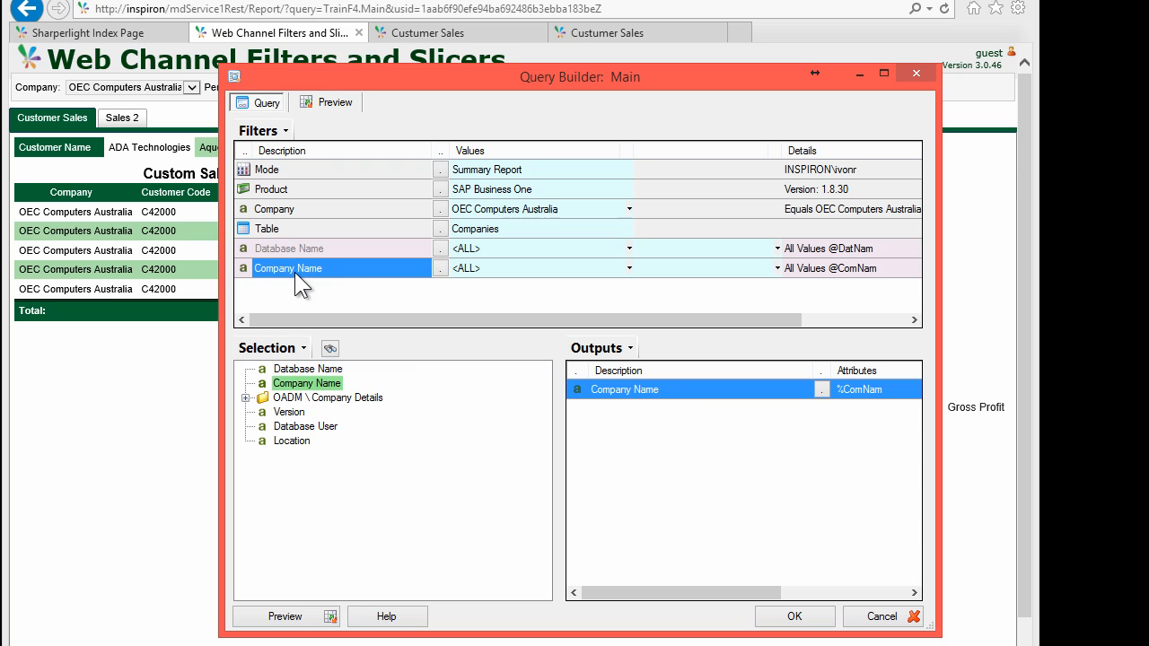
right_click(294, 272)
click(338, 362)
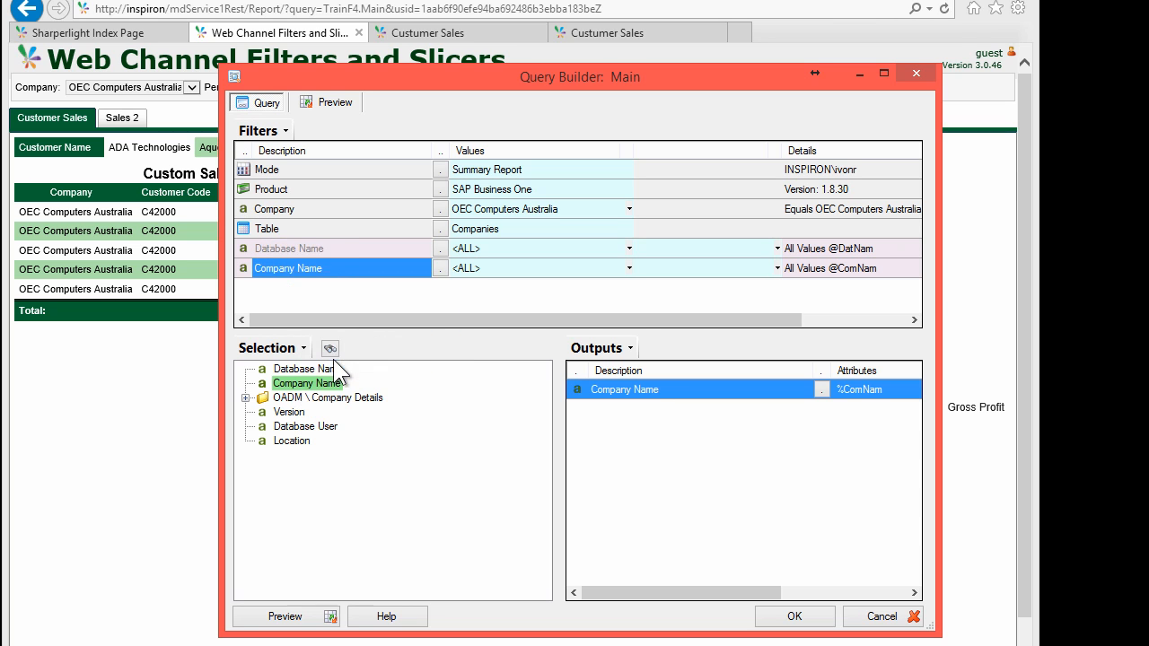
click(312, 230)
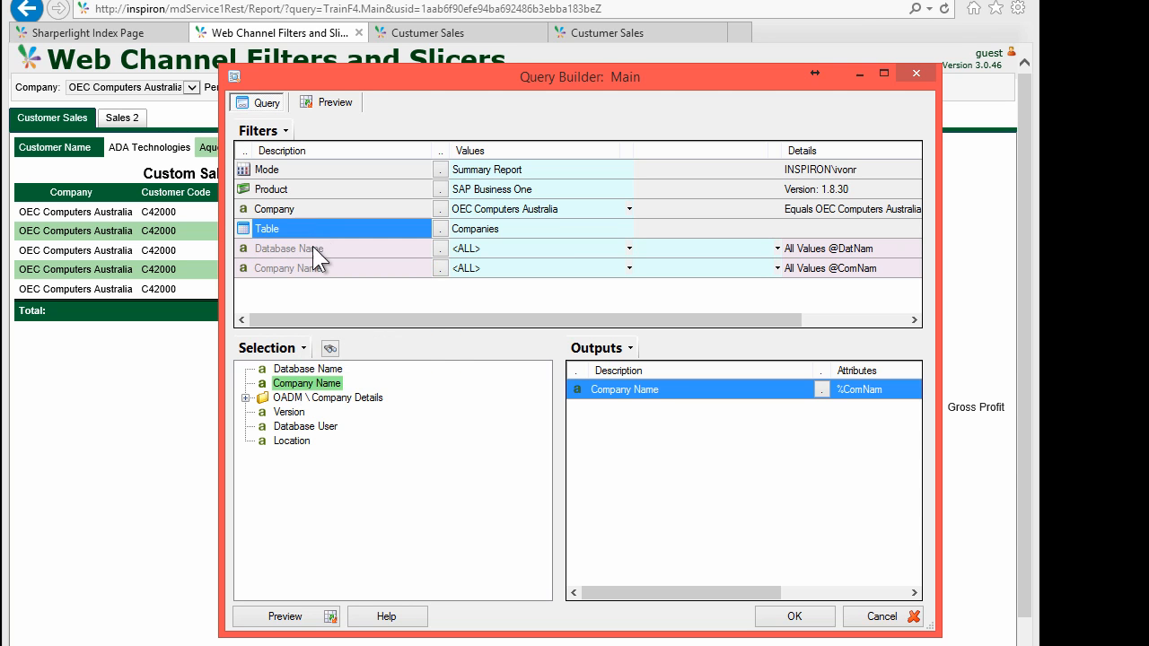
Add a Period filter to the Main query
right_click(321, 268)
mouse_move(409, 577)
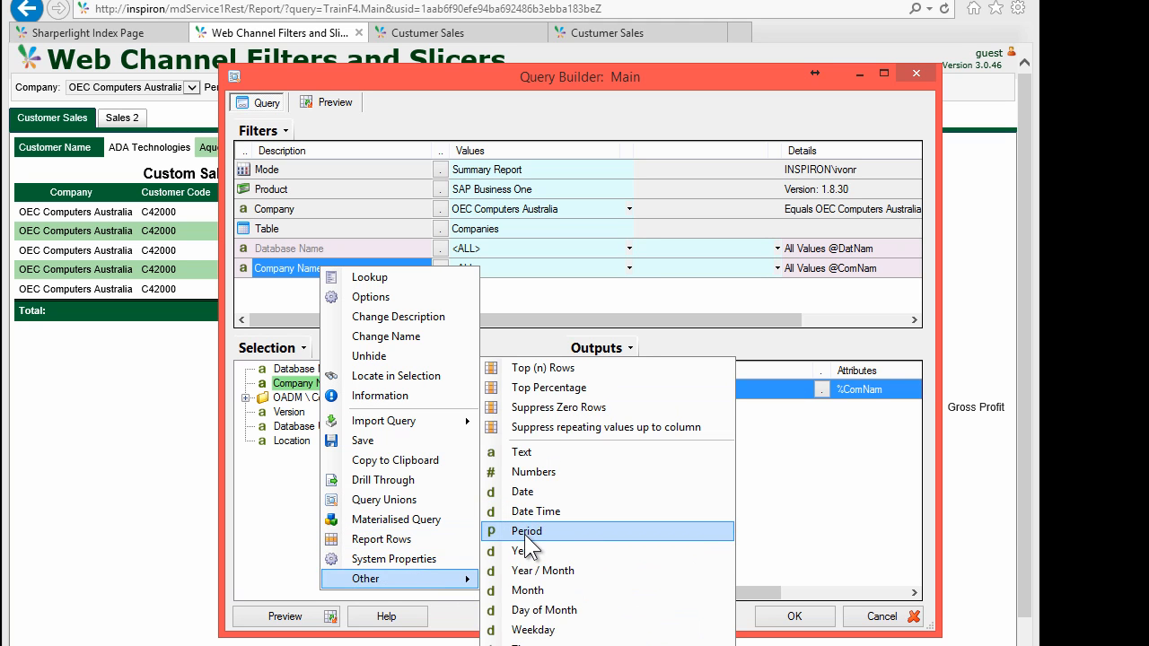
click(526, 530)
click(851, 271)
click(845, 286)
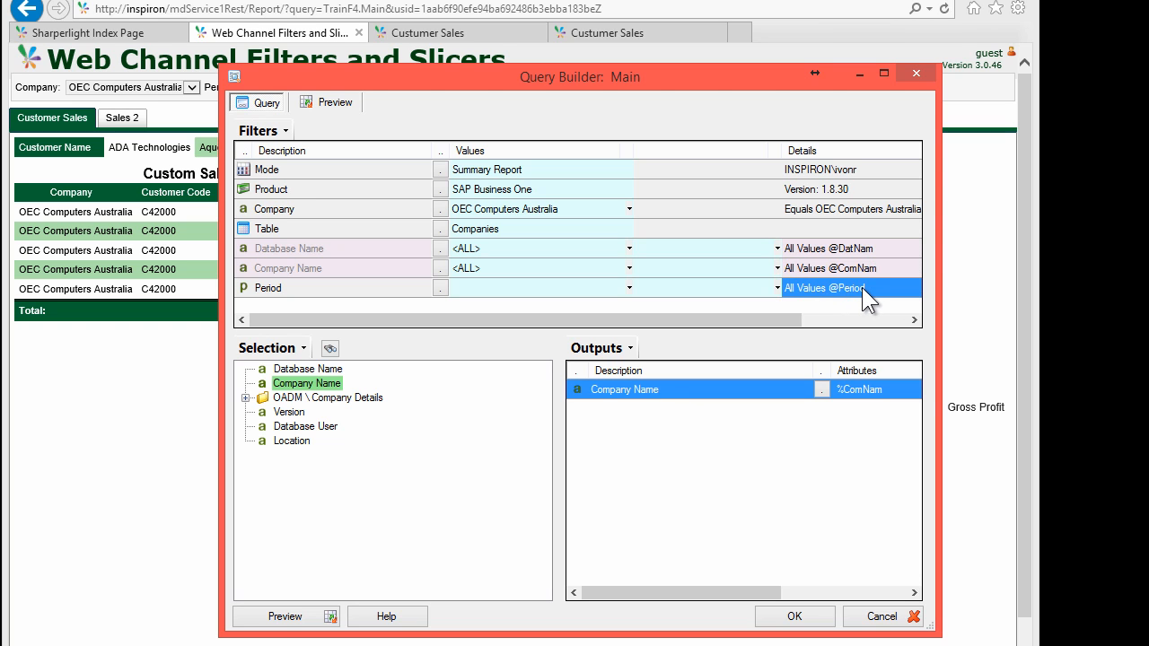
Set the Period filter's from value to Start of Year relative to the current period
click(479, 289)
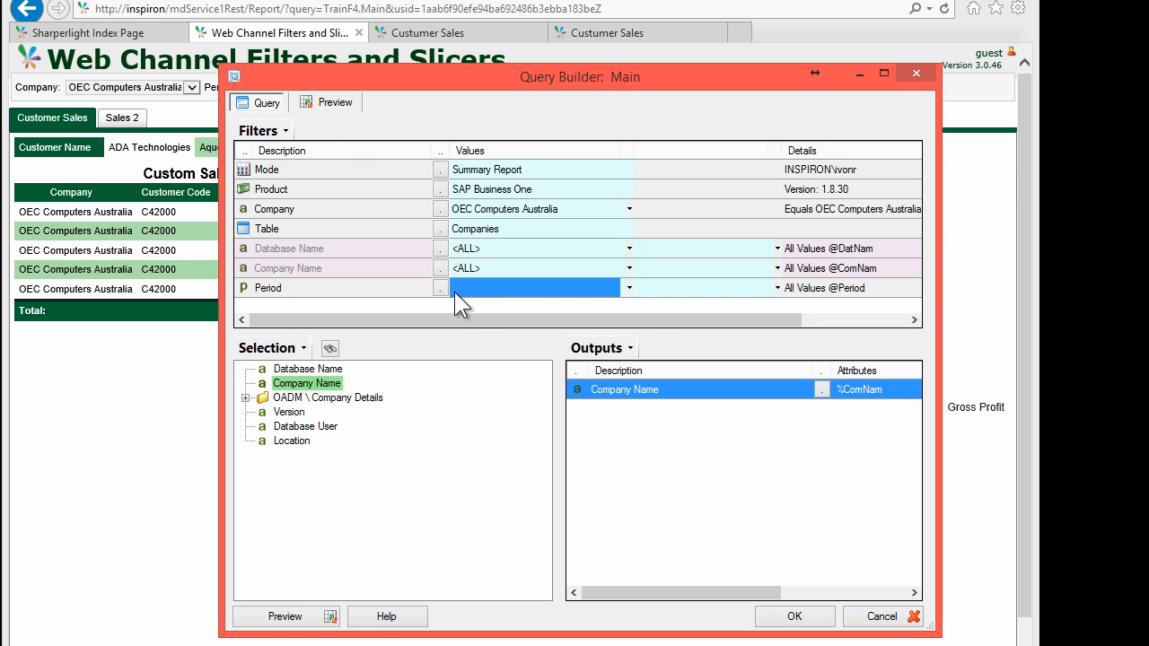
click(440, 288)
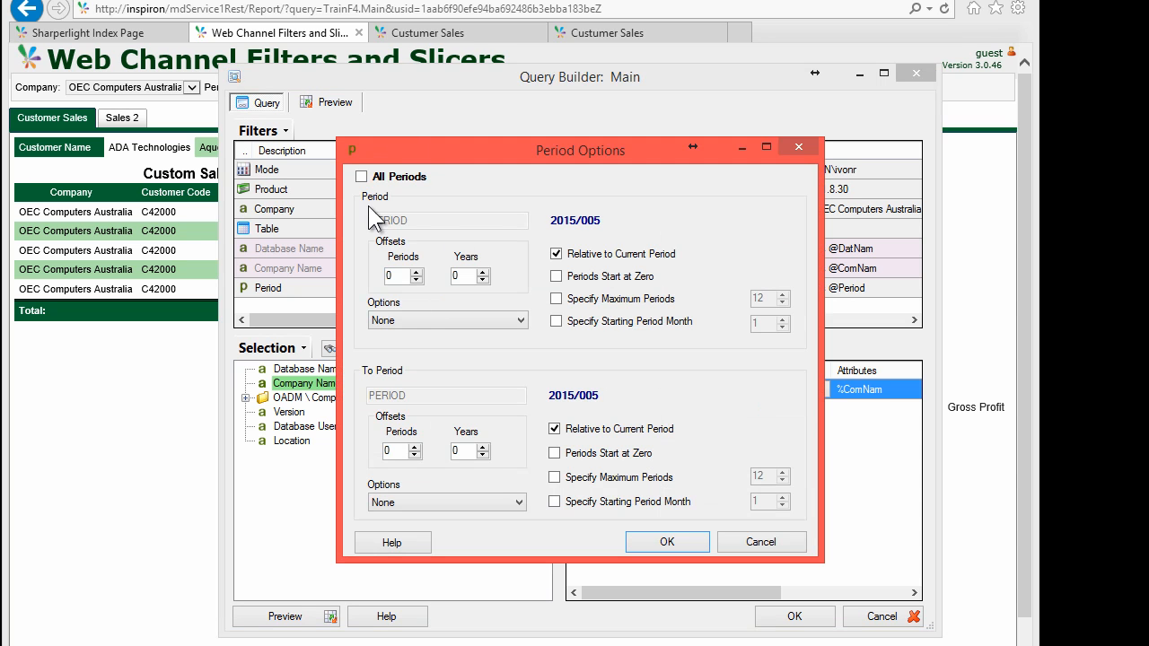
click(466, 320)
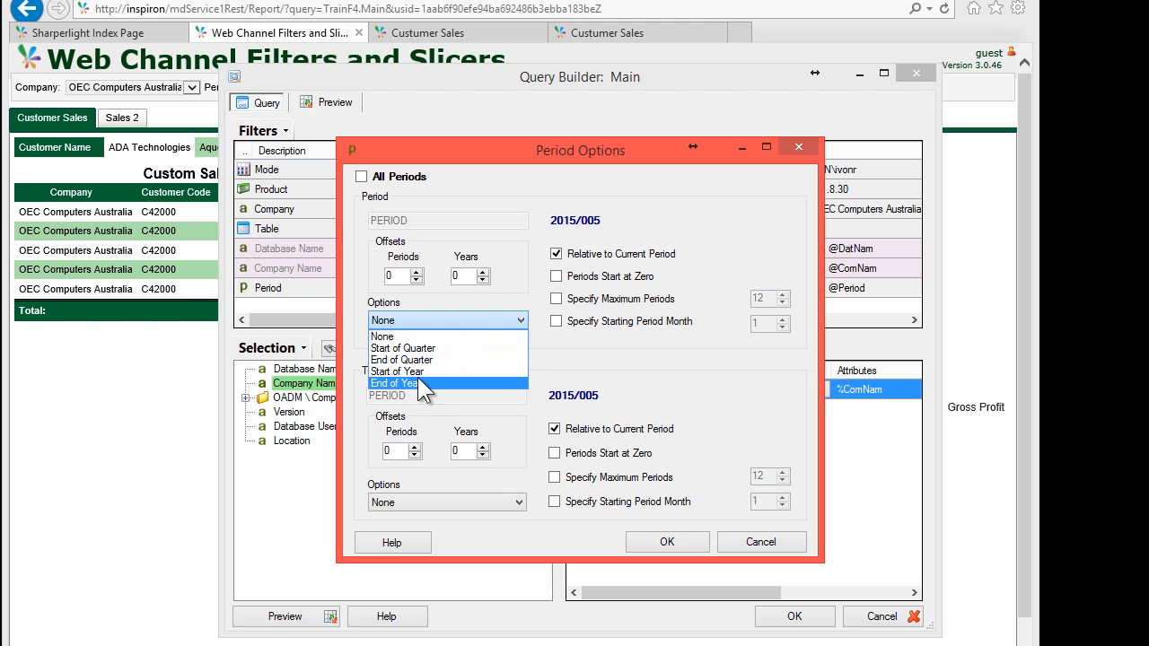
click(399, 371)
click(665, 542)
Set the Period filter's range from 2006/01 to 2006/12
click(481, 286)
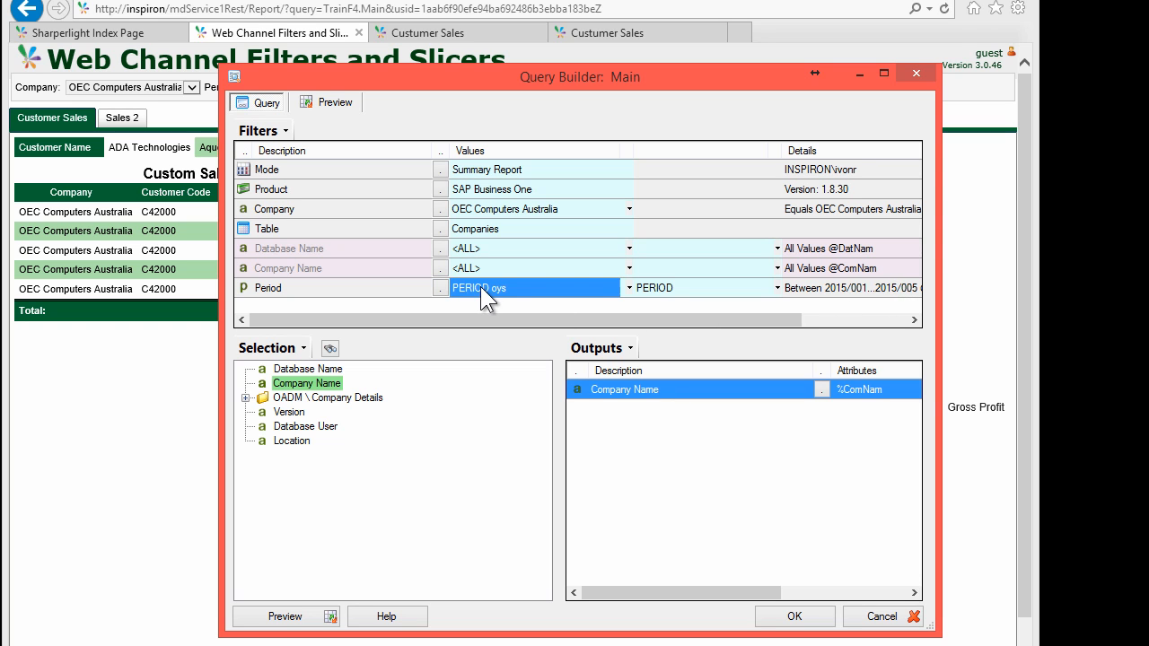
text(200)
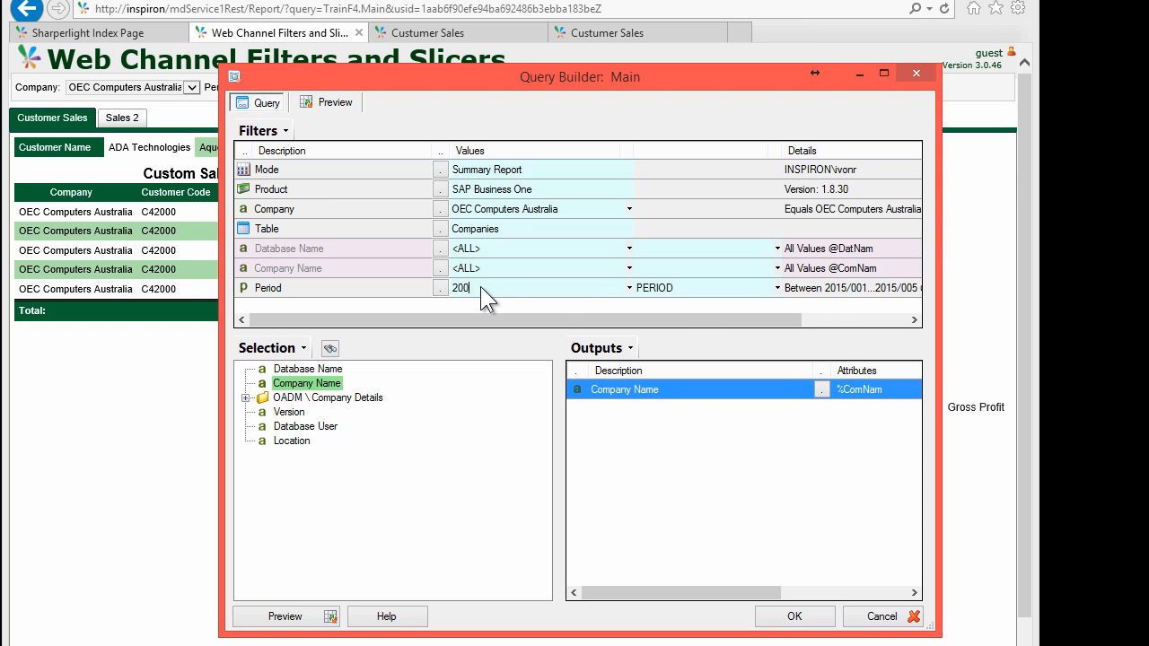
text(6/01)
click(657, 288)
text(2006/)
key(Return)
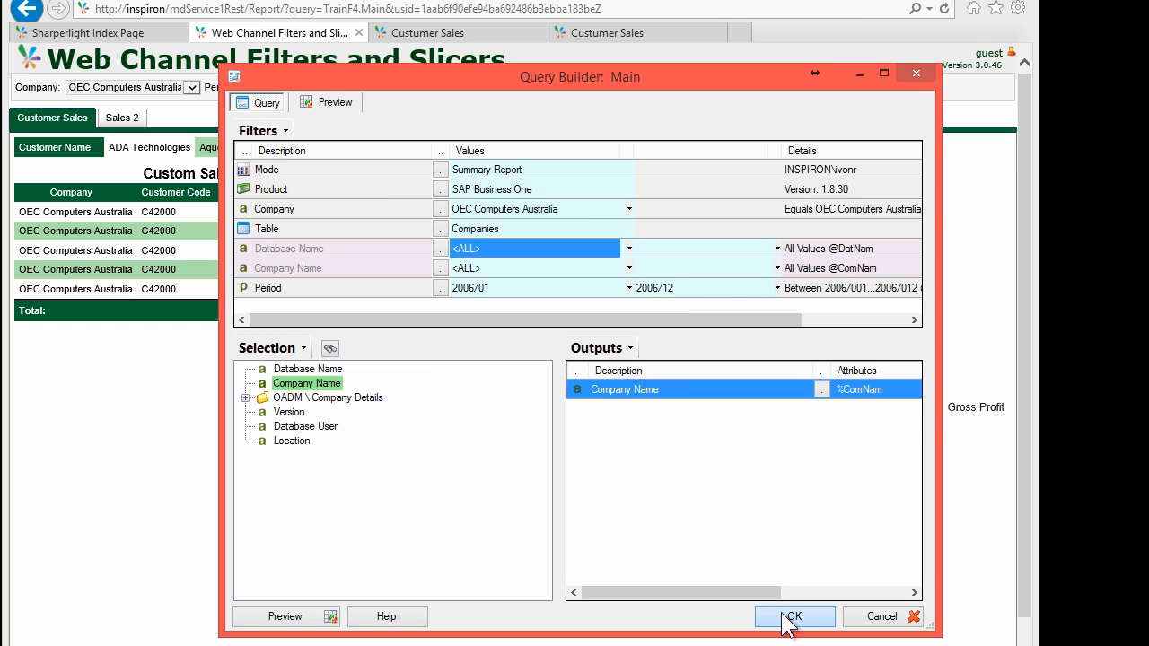
Accept the Main query, apply the published query's changes and show its report links
click(790, 620)
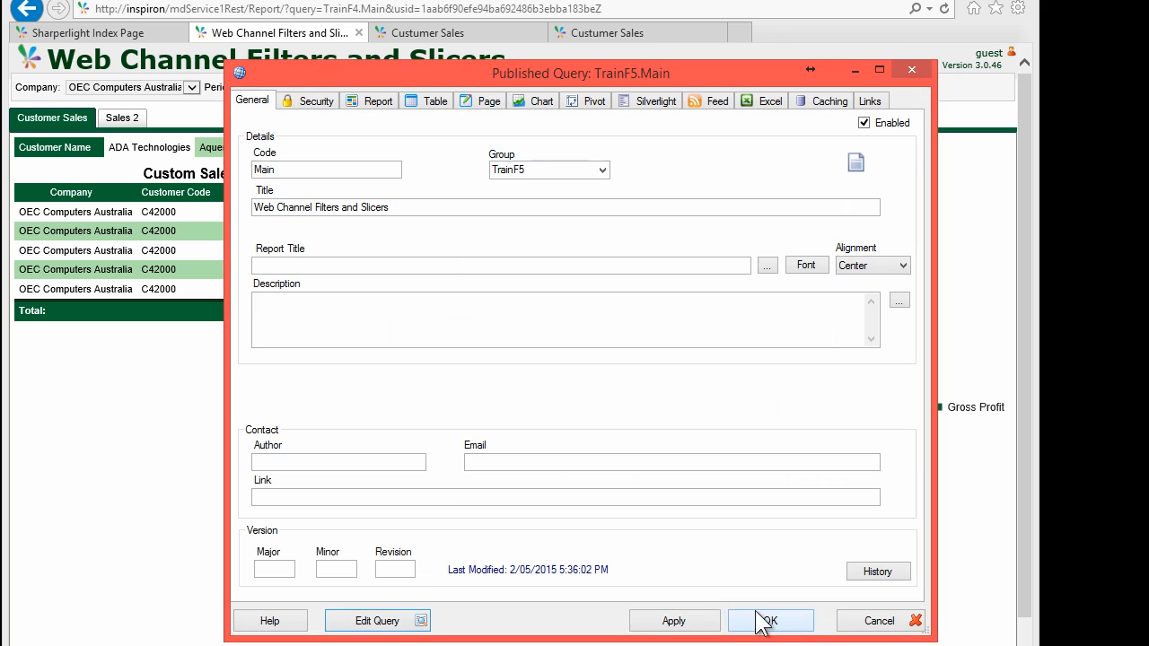
click(674, 621)
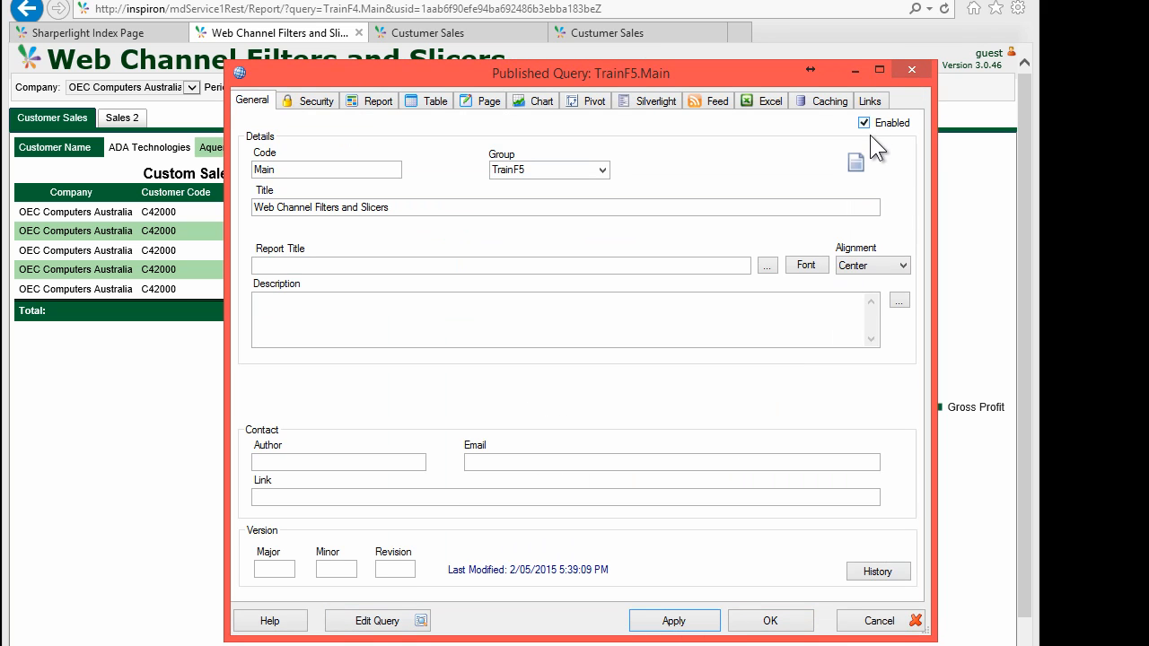
click(870, 101)
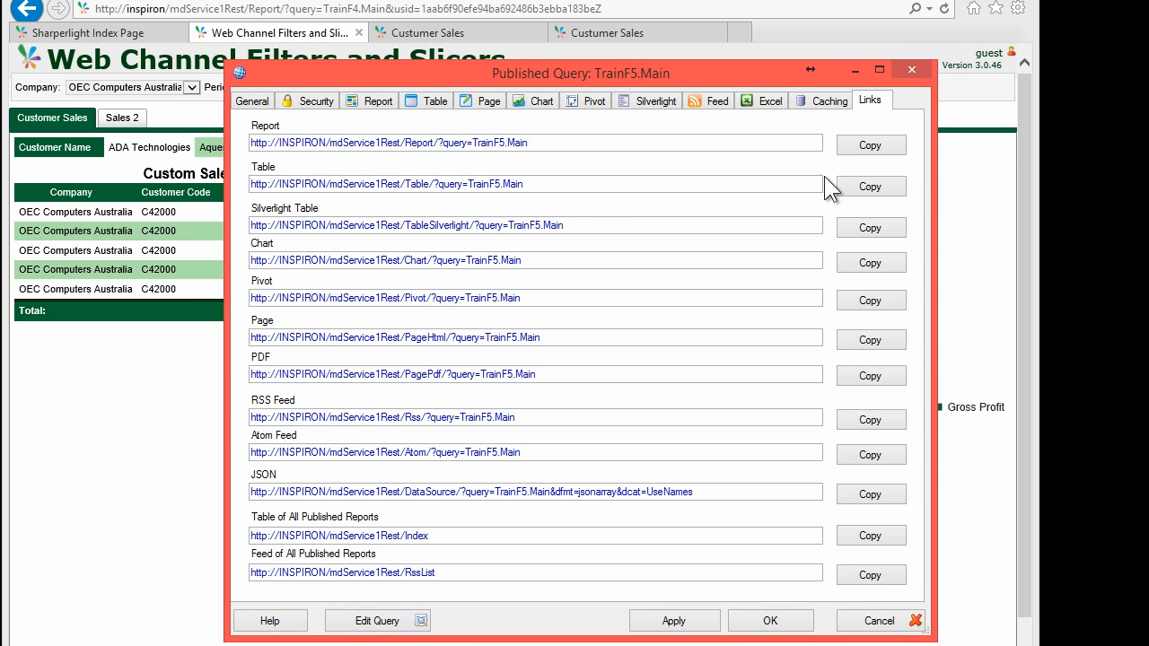
Copy the Main query's Report link and load it in a new browser tab
click(880, 145)
click(122, 420)
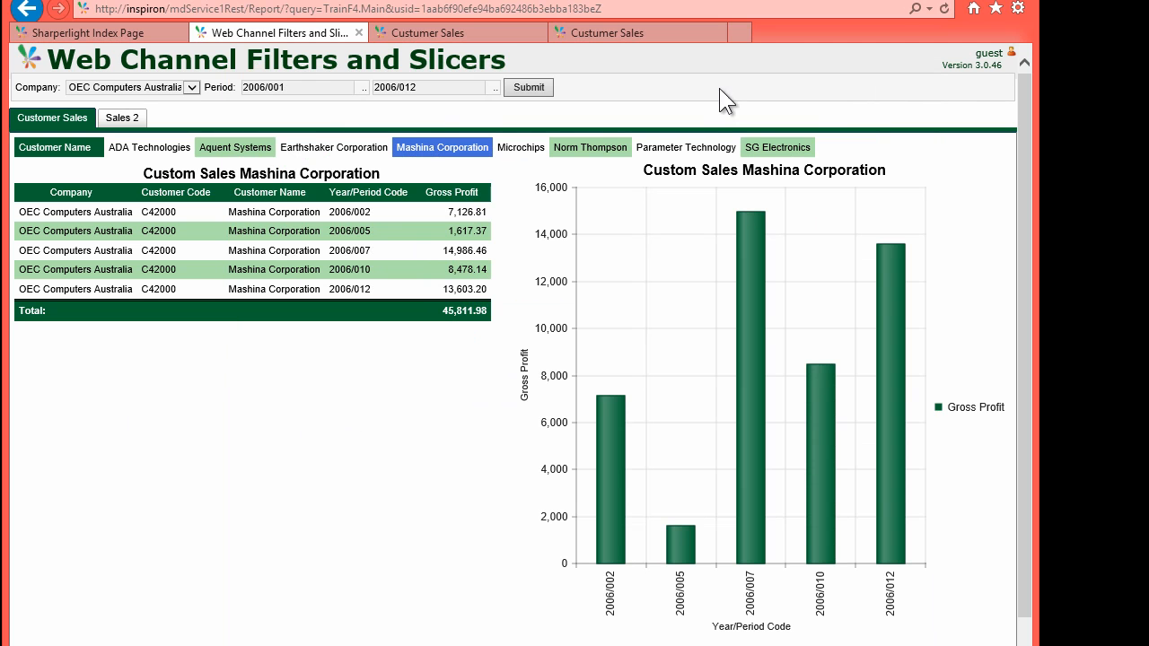
click(740, 33)
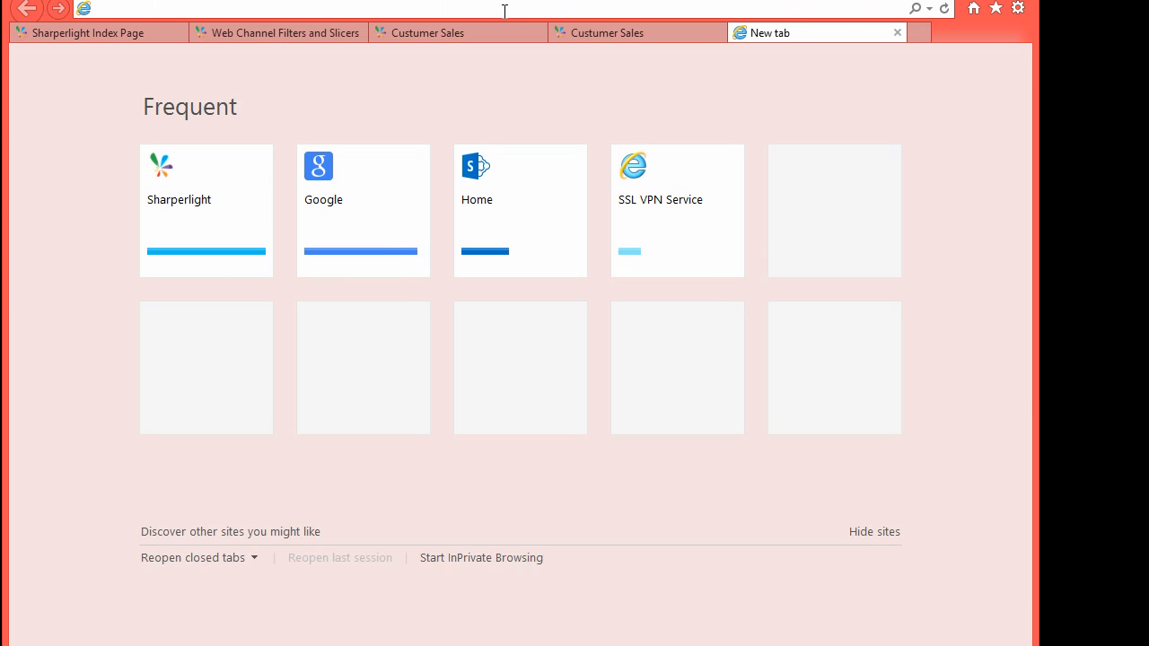
key(ctrl+v)
key(Return)
Return to the TrainF5.Main published query and enable its report layout, keeping the Dashboard style
key(alt+Tab)
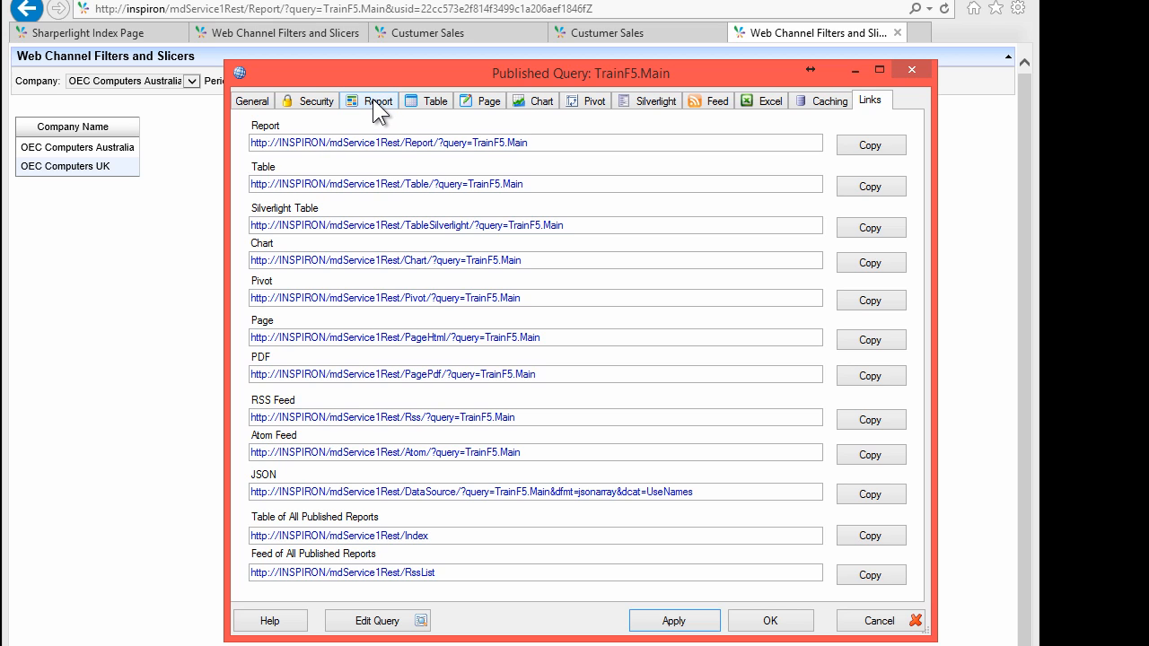
click(372, 100)
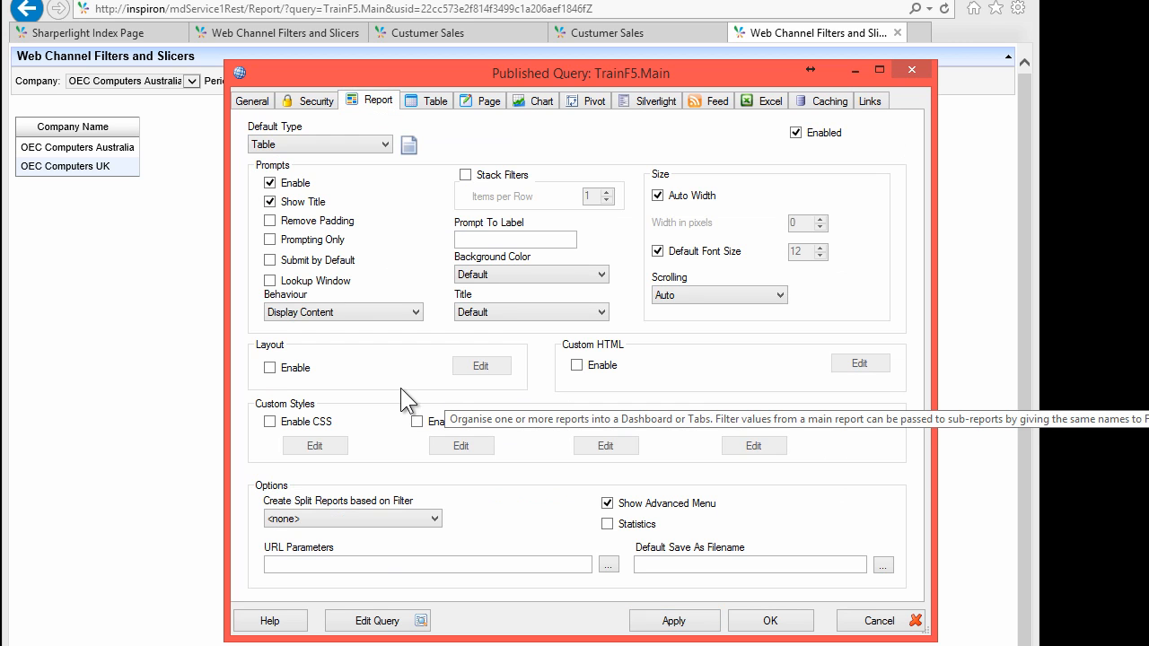
click(287, 368)
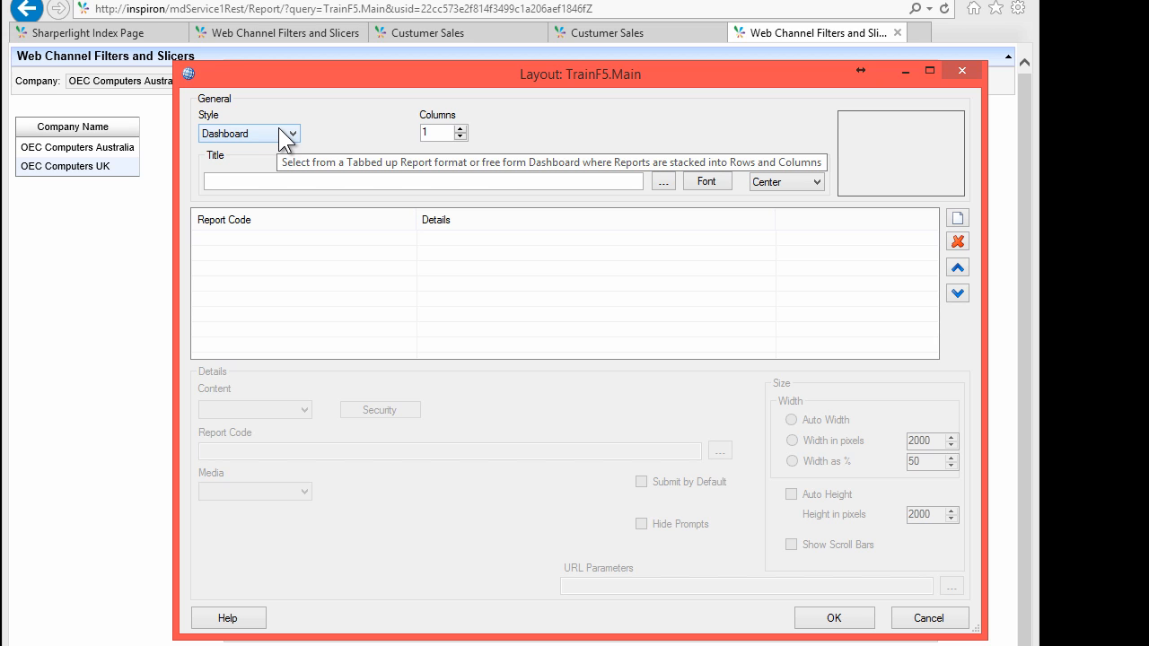
click(287, 137)
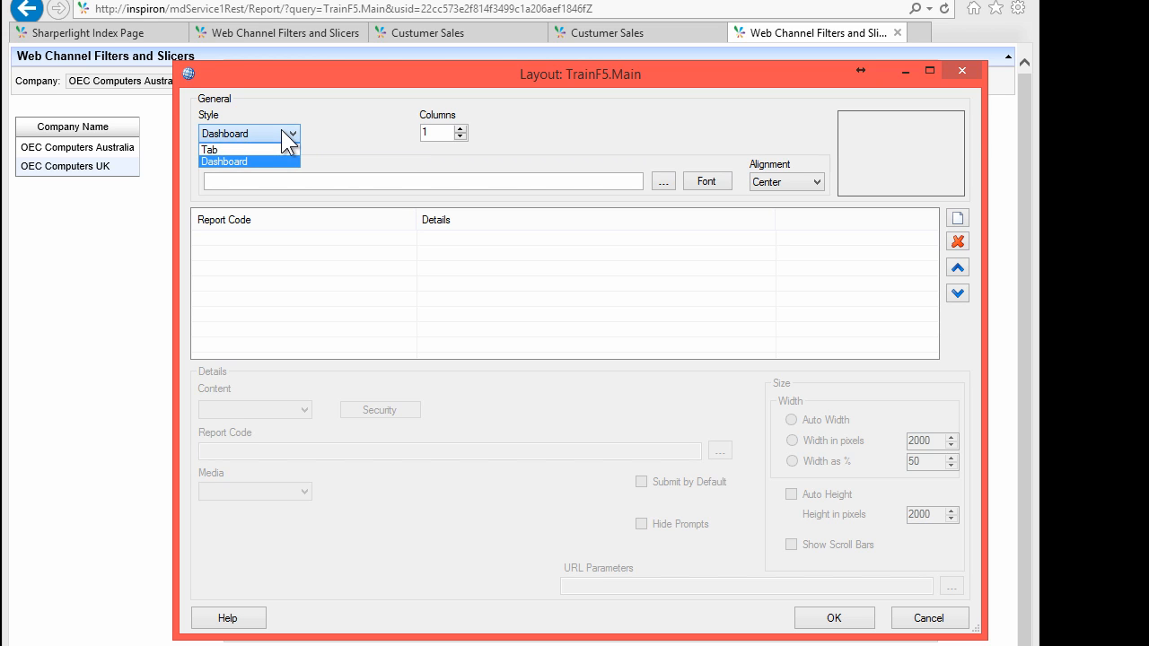
click(287, 136)
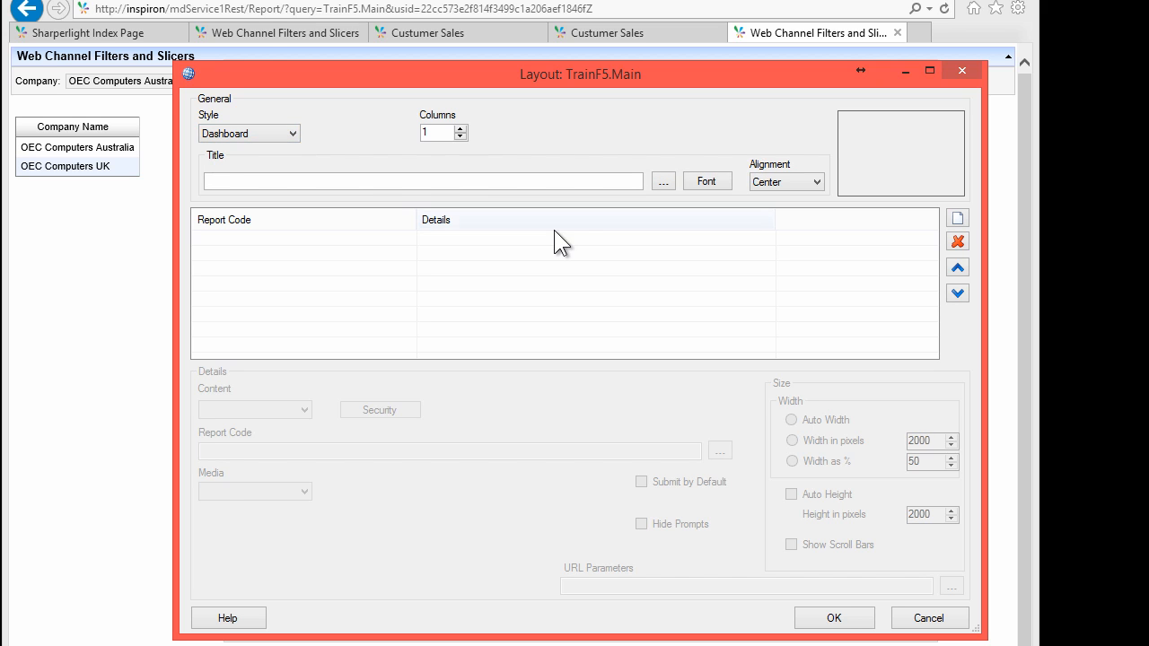
Add two report entries to the dashboard layout and enable Submit by Default for the second one
click(957, 220)
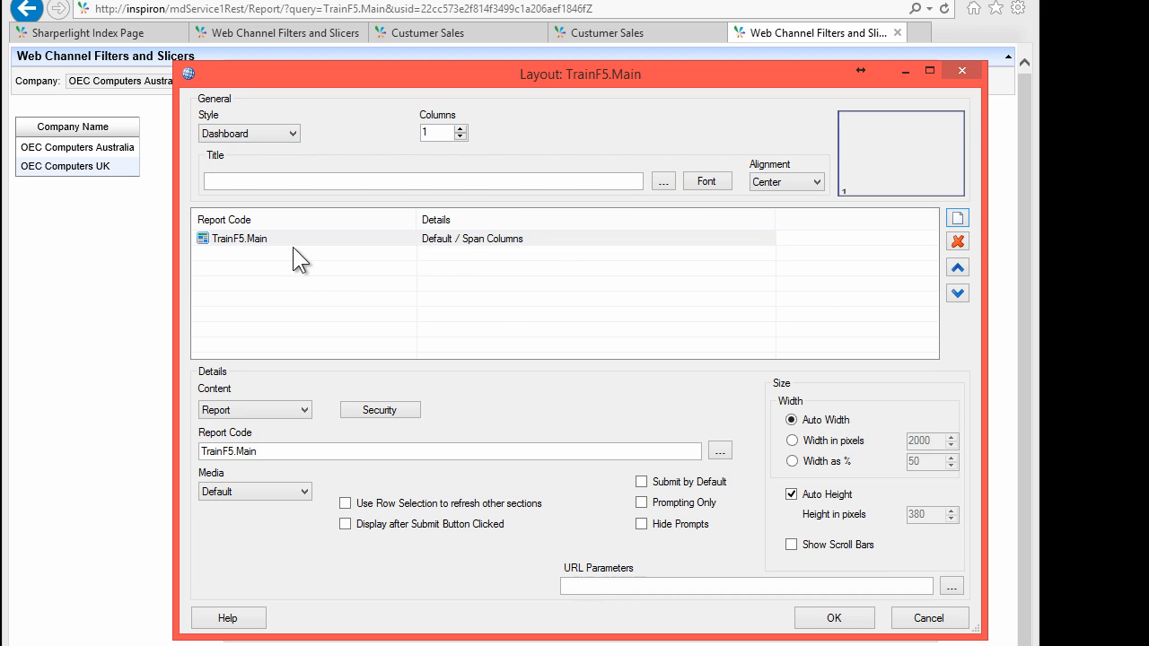
click(305, 236)
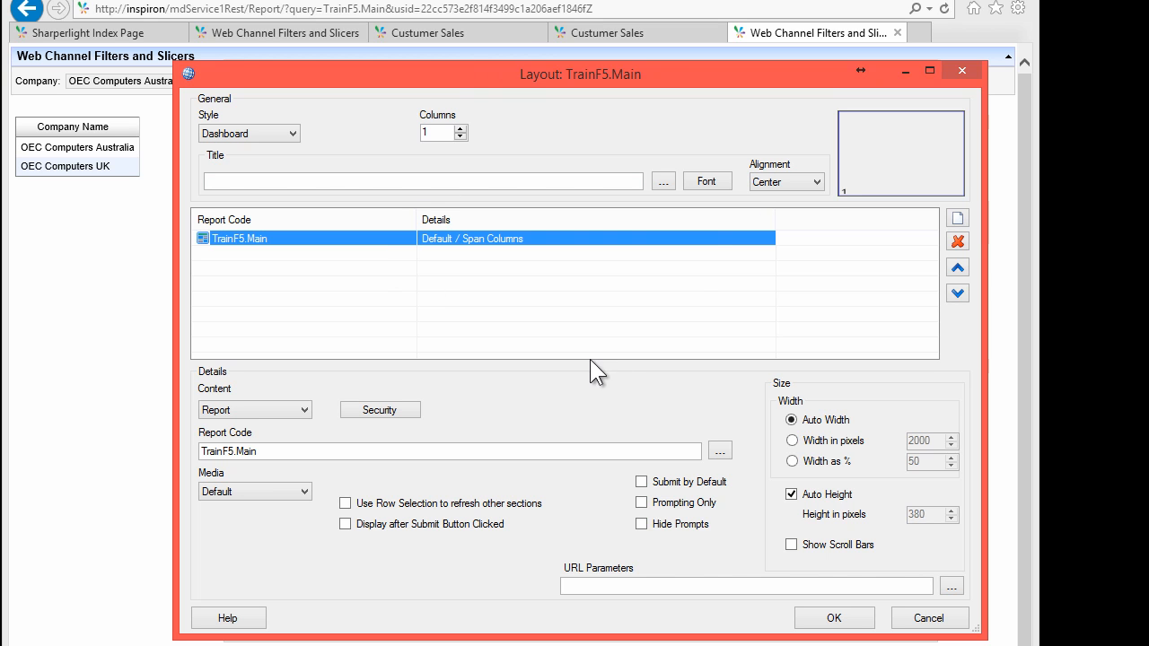
click(958, 218)
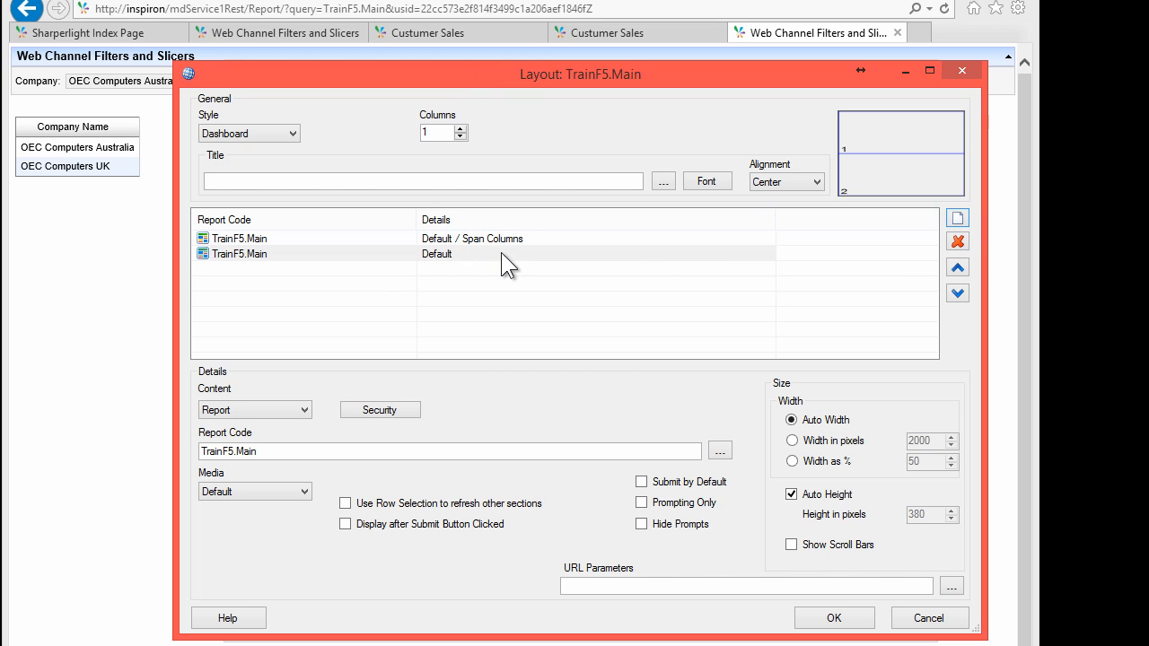
click(641, 482)
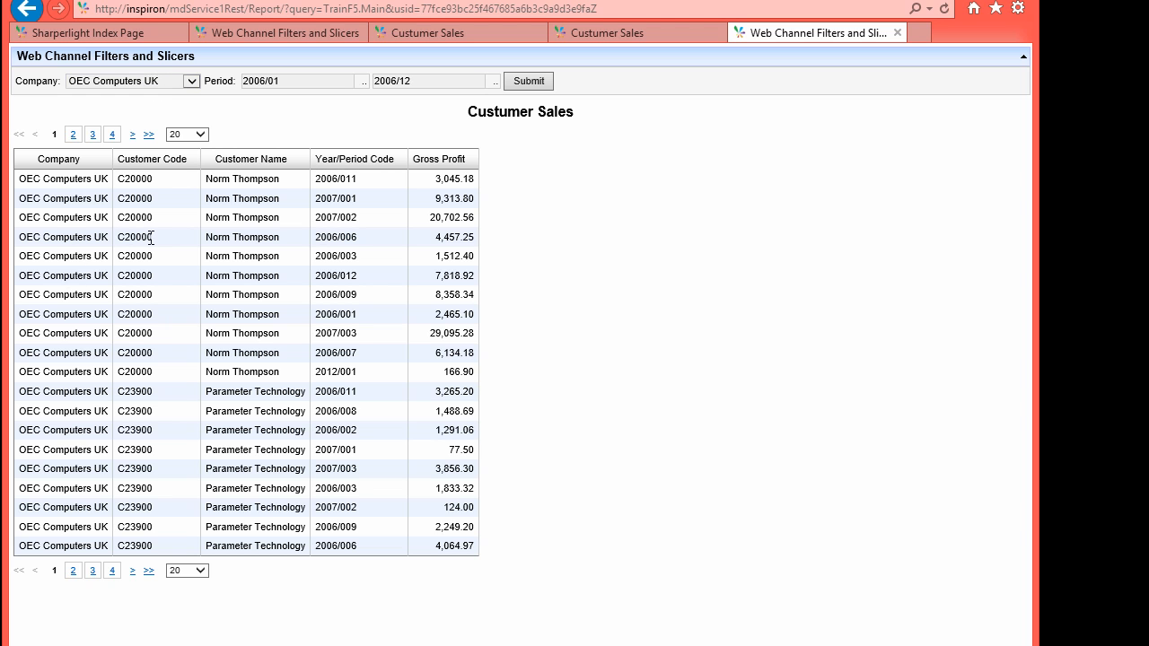
Examine the Period filter's start and end values in the loaded web report
click(425, 81)
click(289, 80)
click(422, 81)
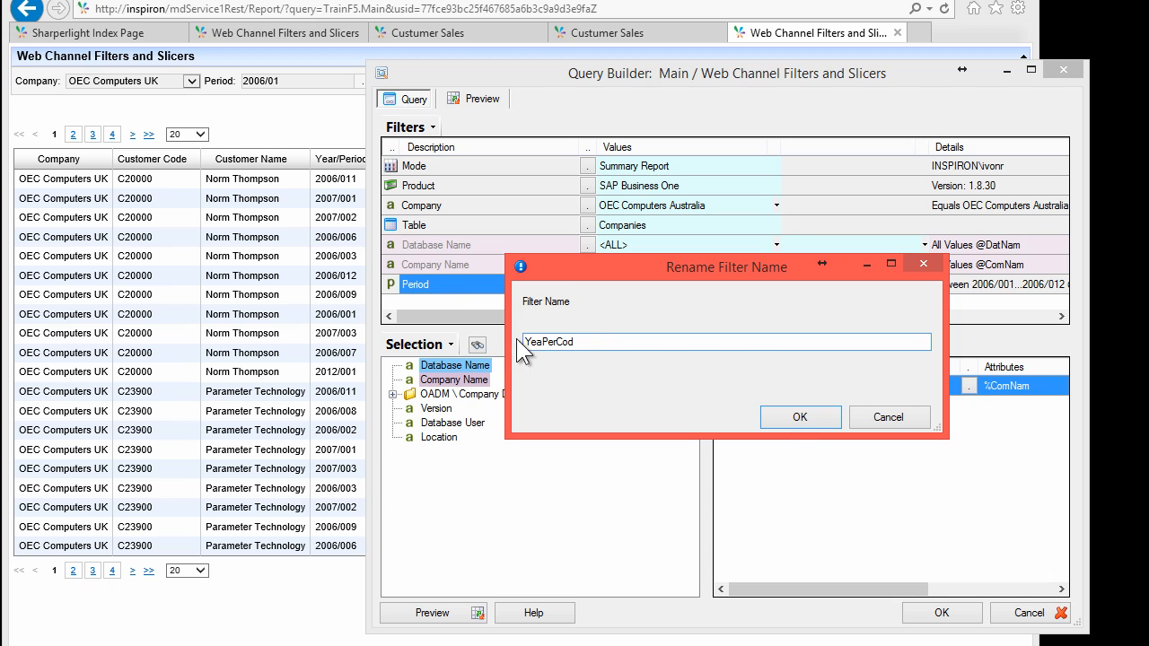
Name the Main query's Period filter YeaPerCod and save the published query
click(725, 418)
drag(898, 319, 848, 321)
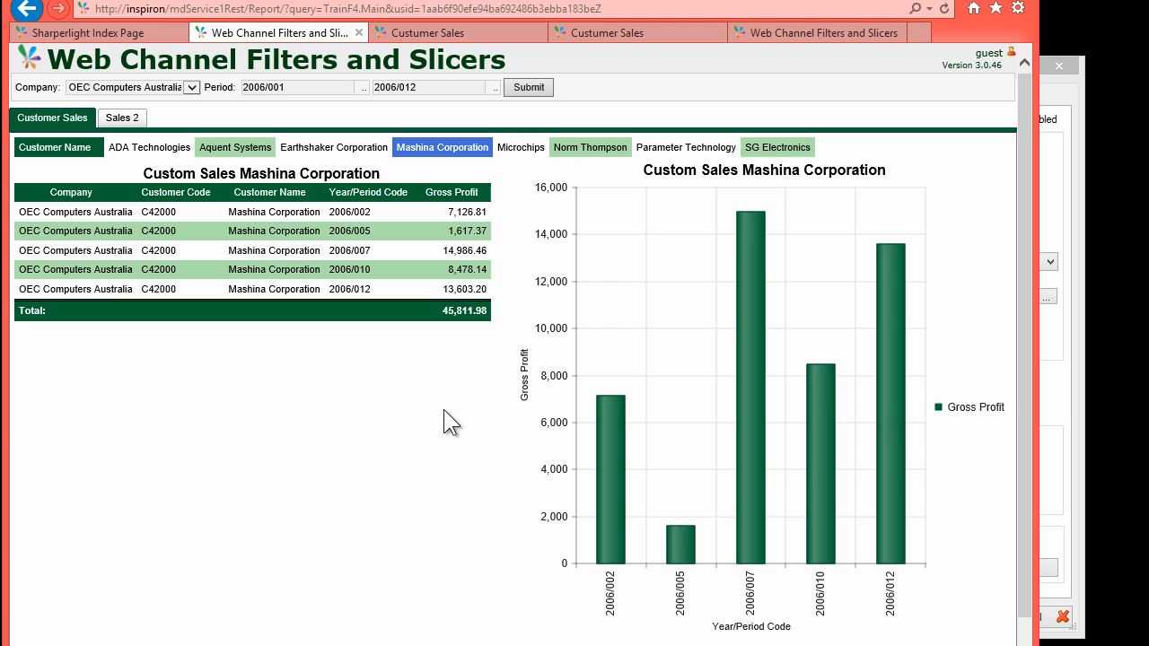
key(alt+Tab)
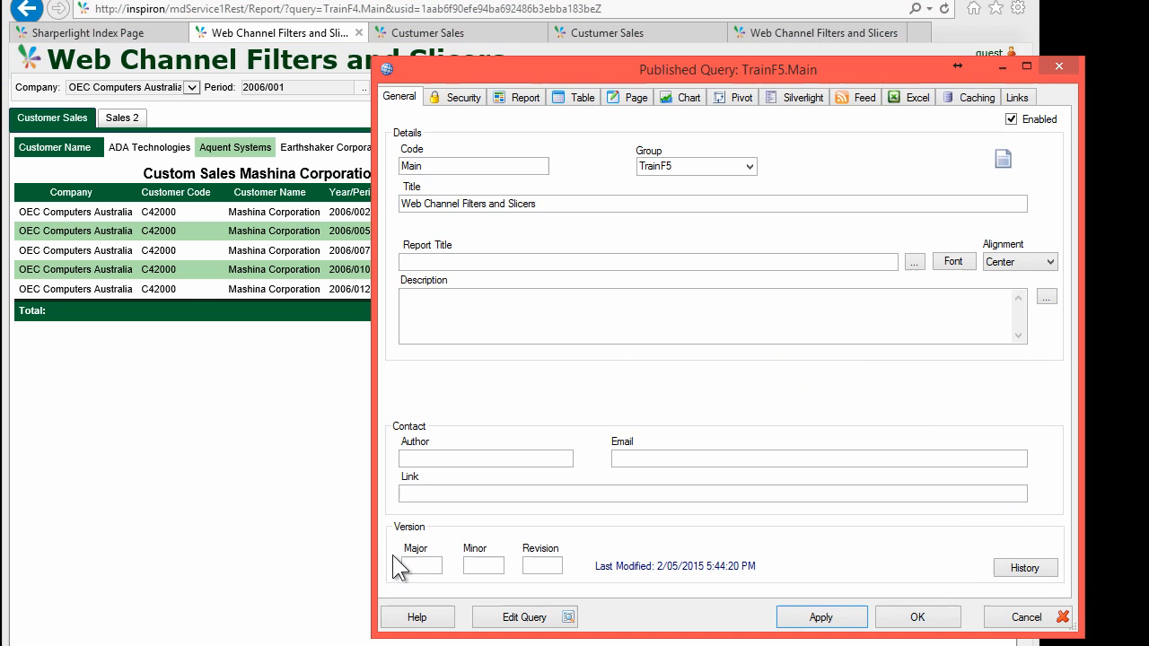
click(931, 618)
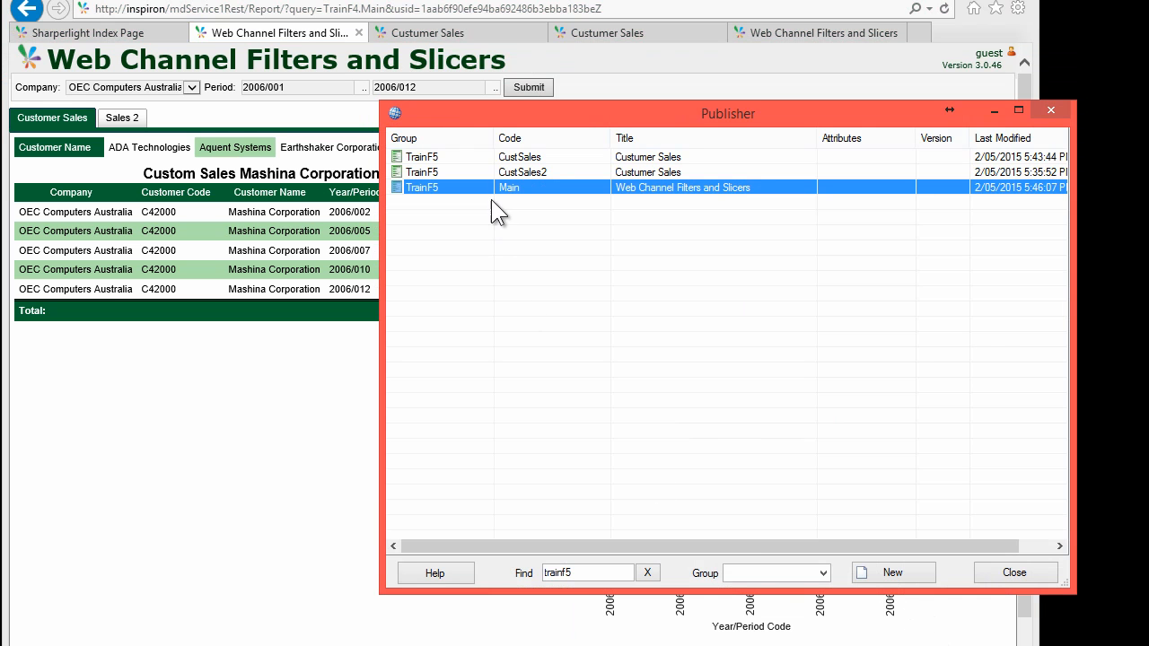
Create a new published query in group TrainF5 with the code LayoutTabs
click(480, 171)
click(903, 576)
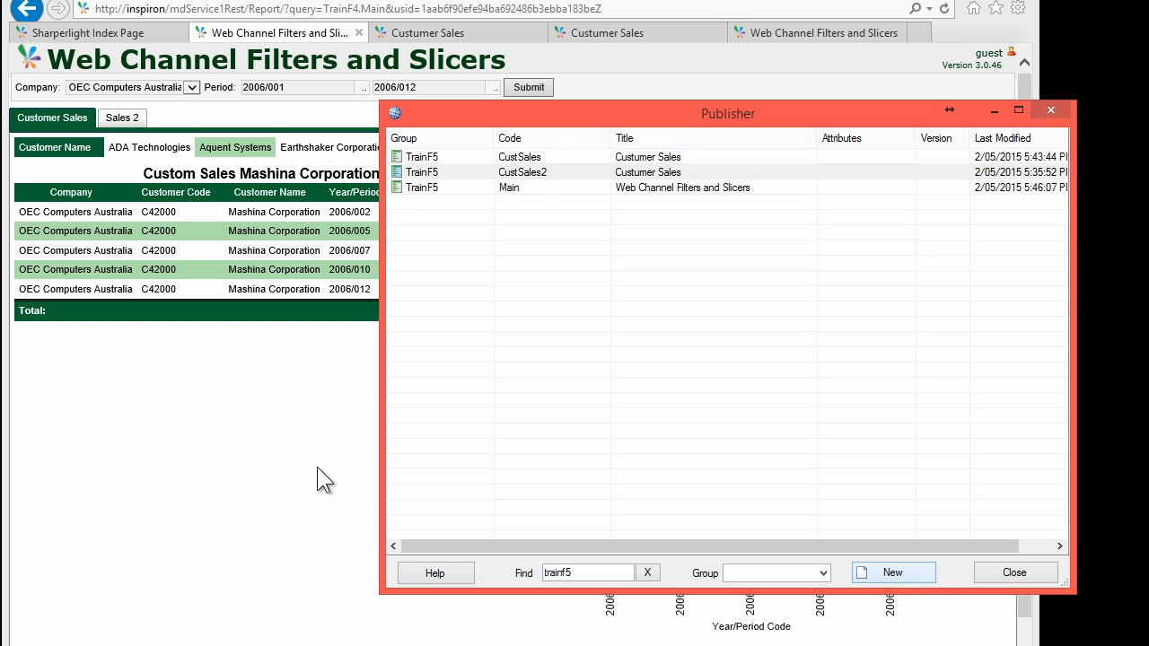
click(504, 171)
text(Train)
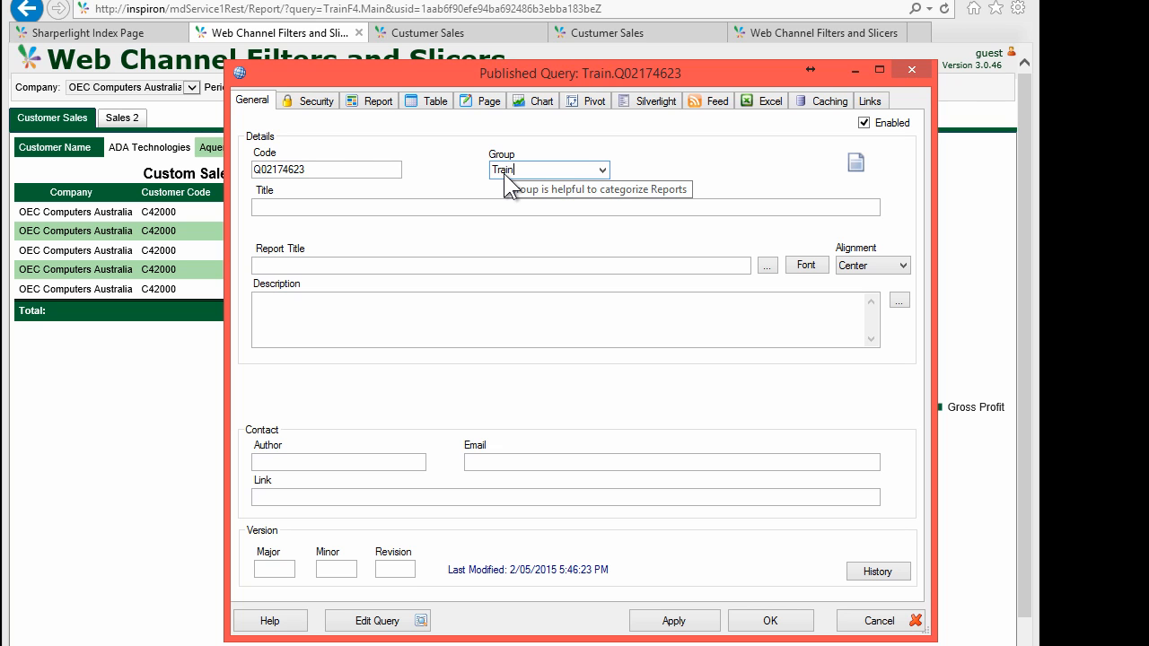
text(F5)
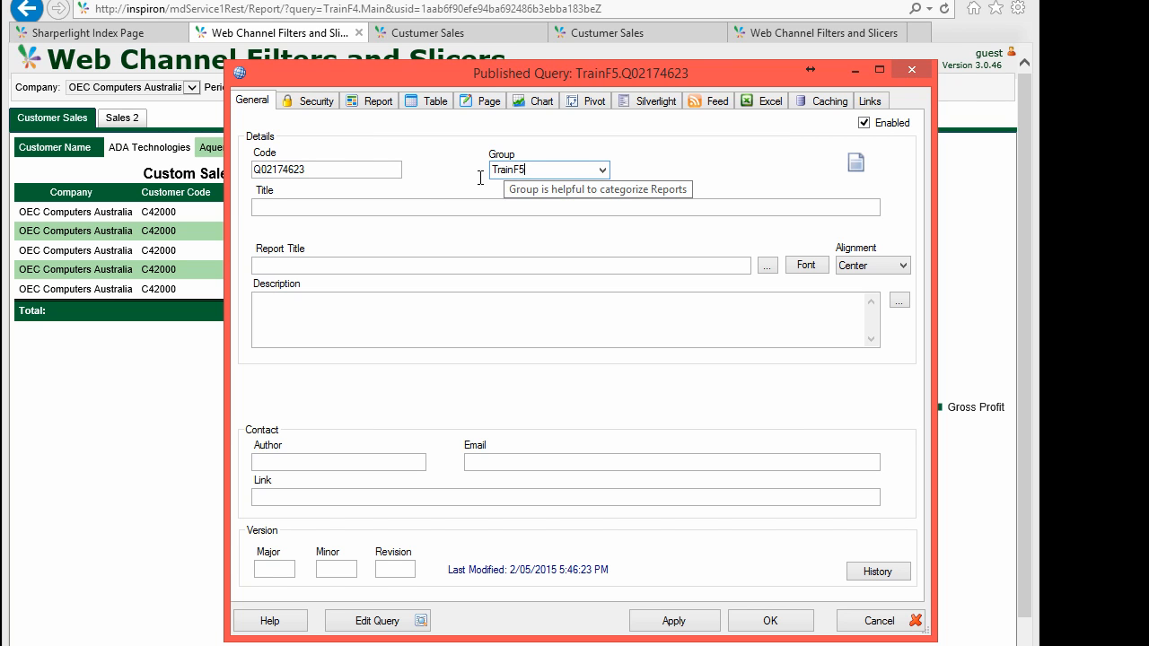
key(shift+Tab)
text(LayoutTabs)
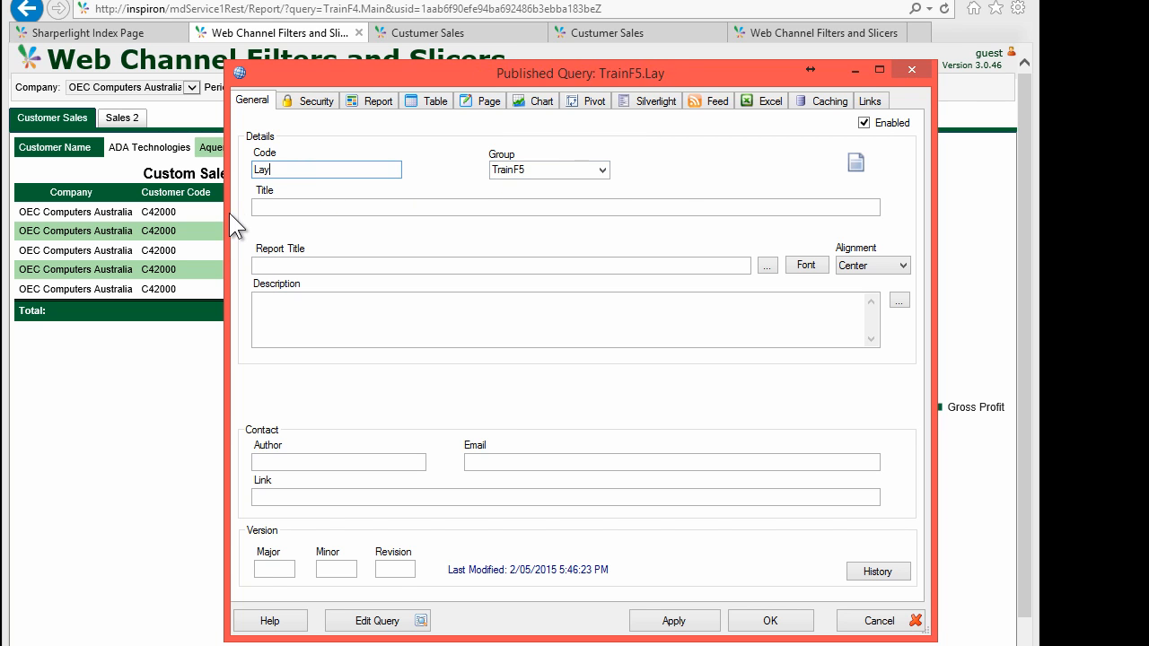
Edit the LayoutTabs query and add Name from the Company Details table as its output
click(270, 208)
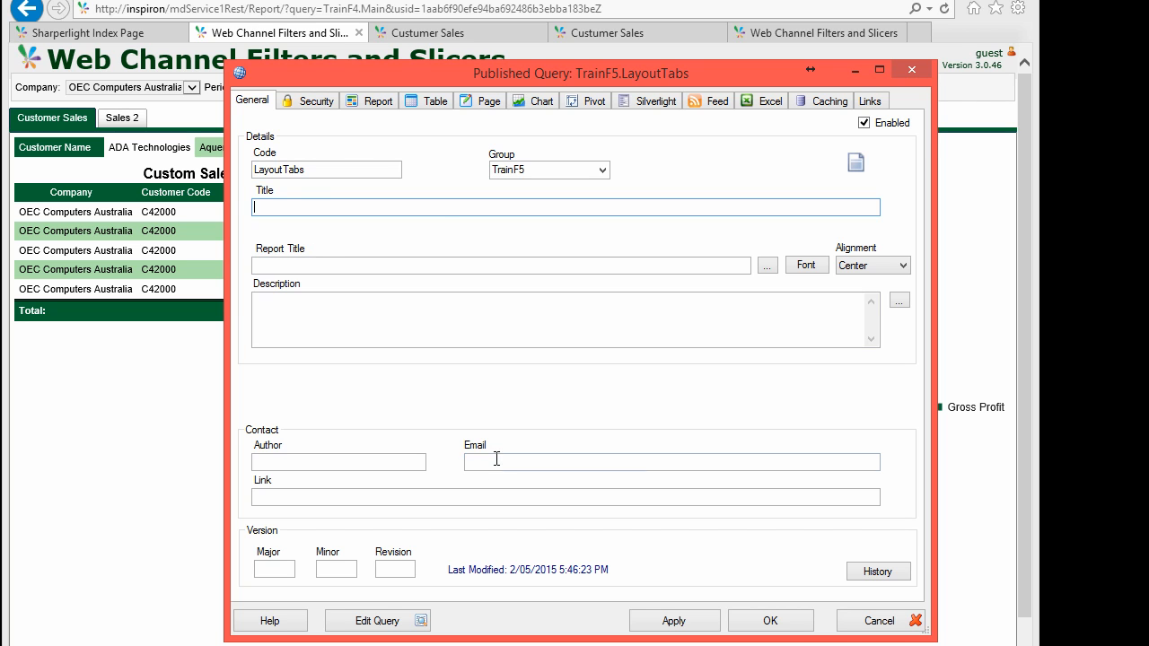
click(377, 621)
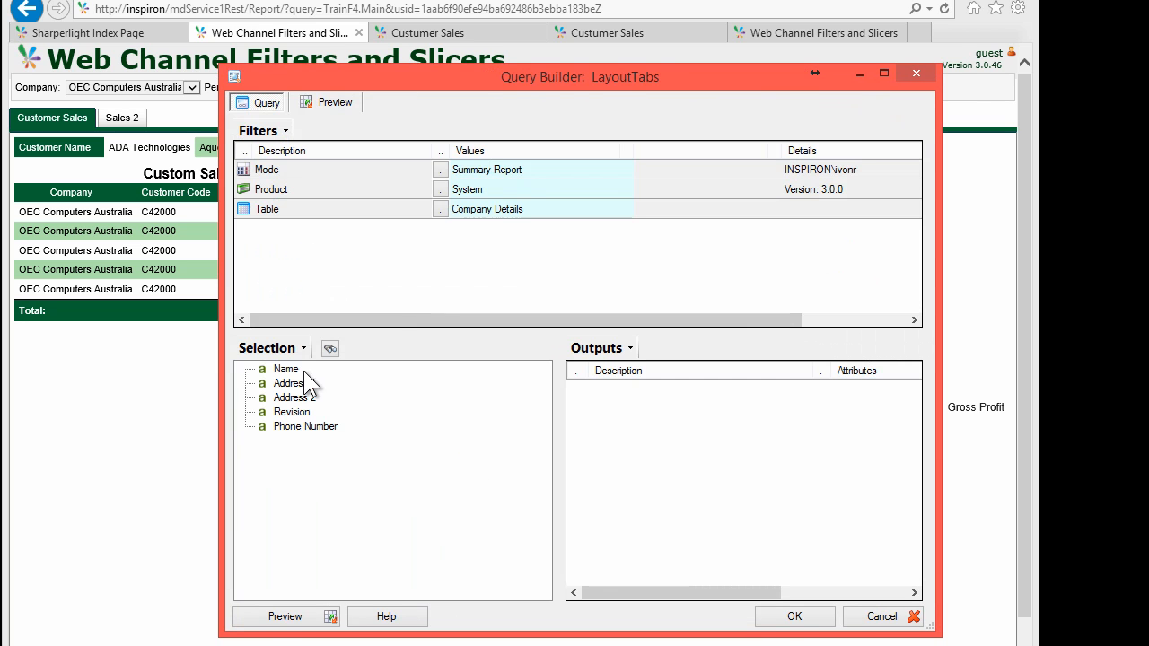
double_click(274, 370)
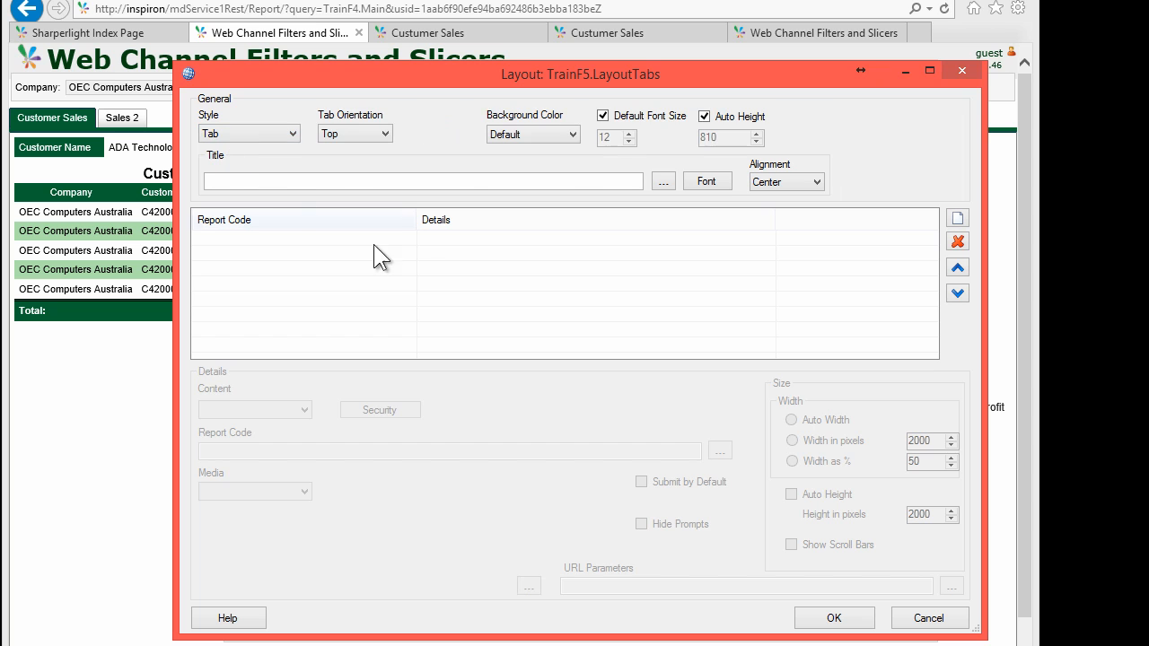
Add two tabs titled Customer Sales and Sales 2 to the LayoutTabs tab layout
click(958, 218)
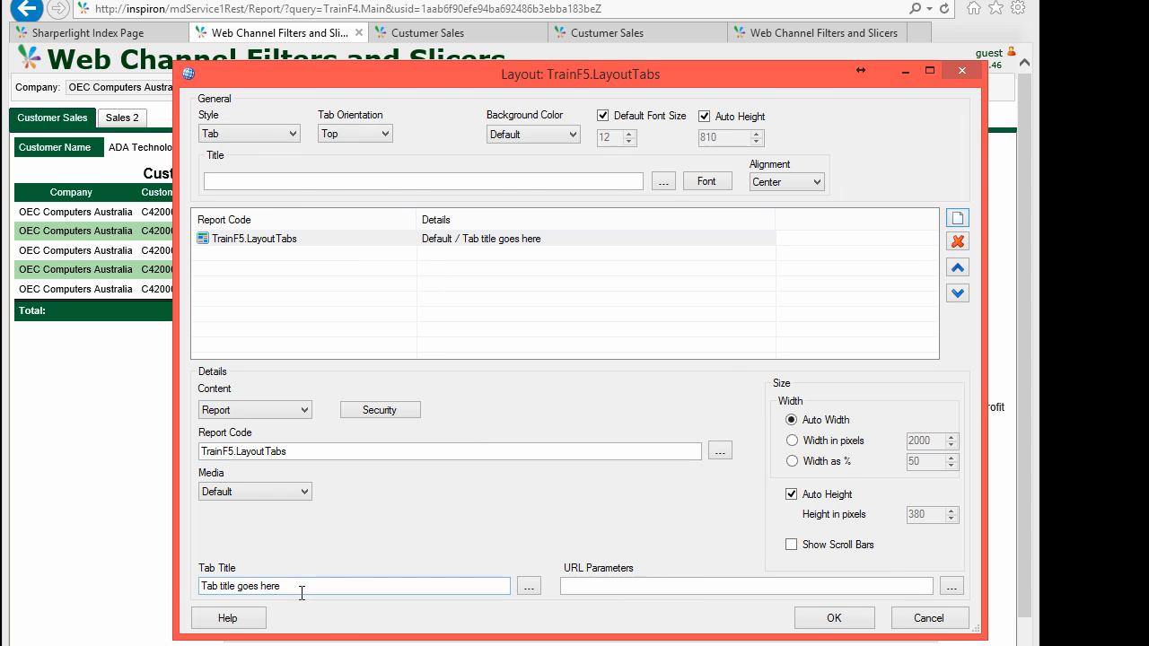
drag(295, 587, 179, 575)
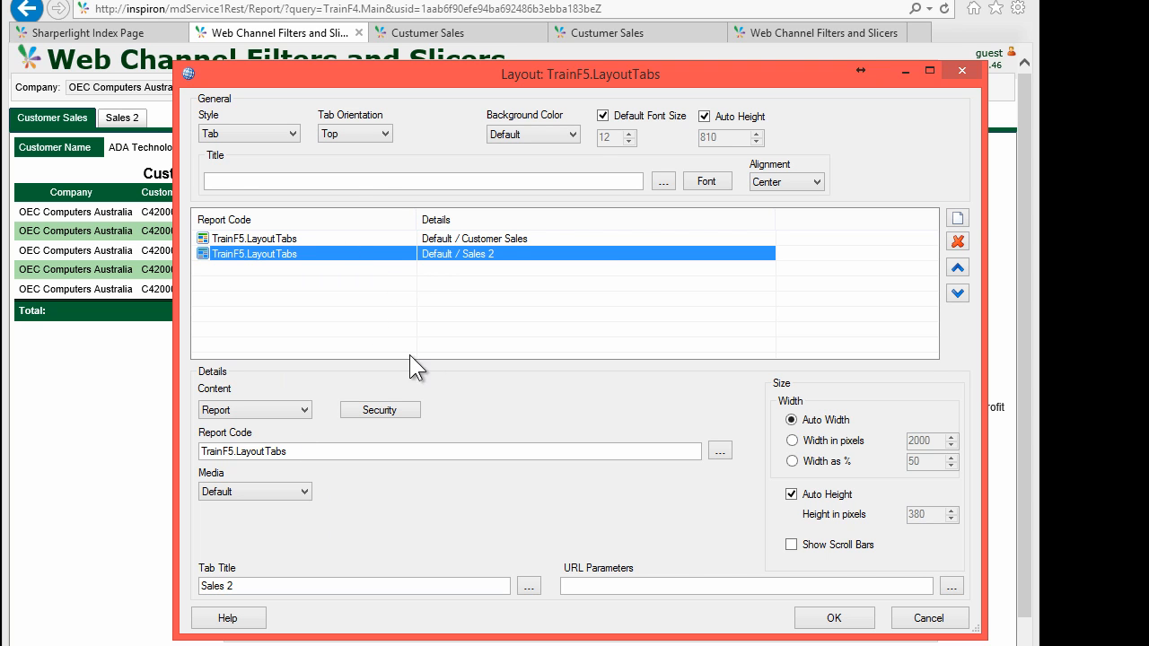
Look up TrainF5.CustSales and assign it as the report code of the Customer Sales tab
click(296, 239)
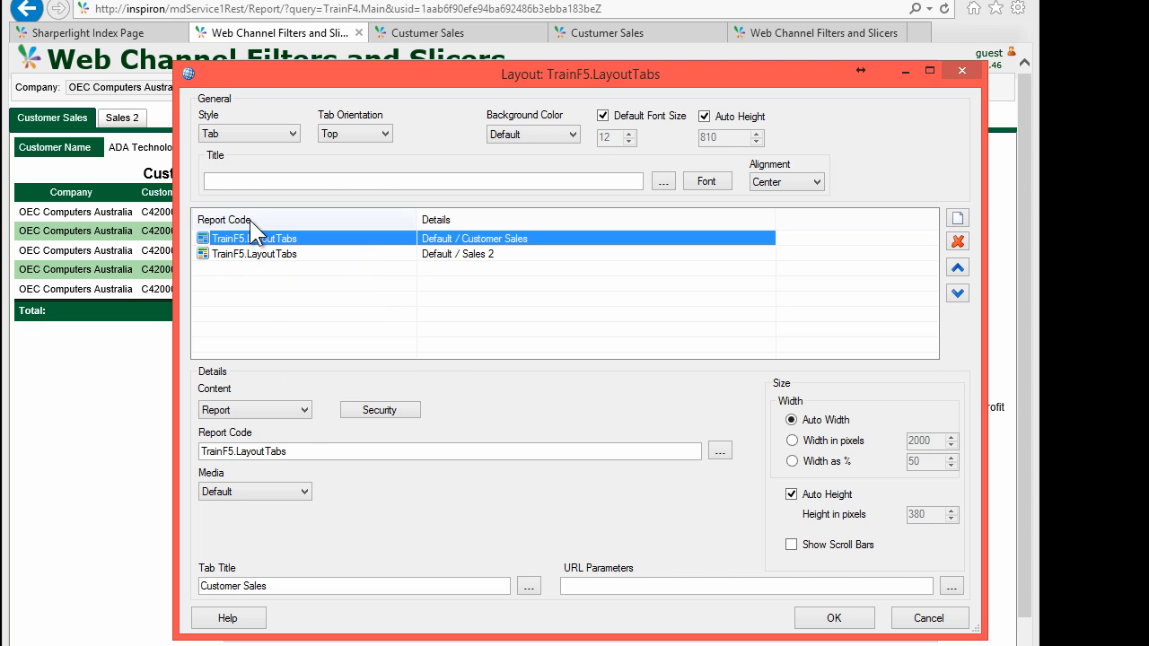
click(440, 452)
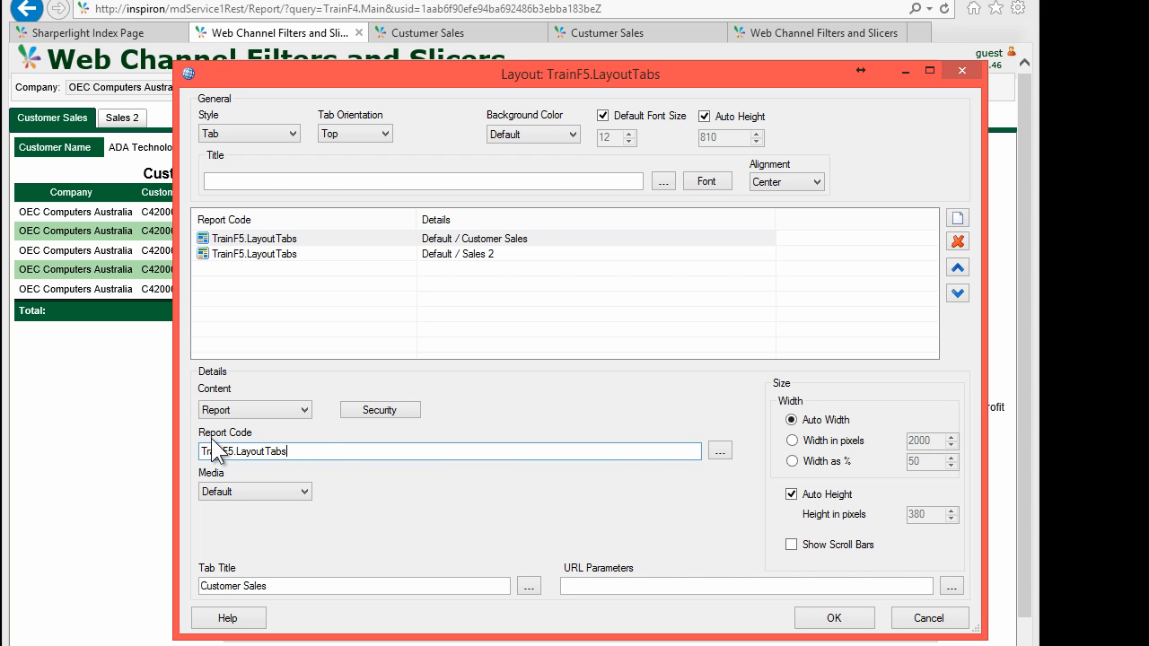
click(721, 451)
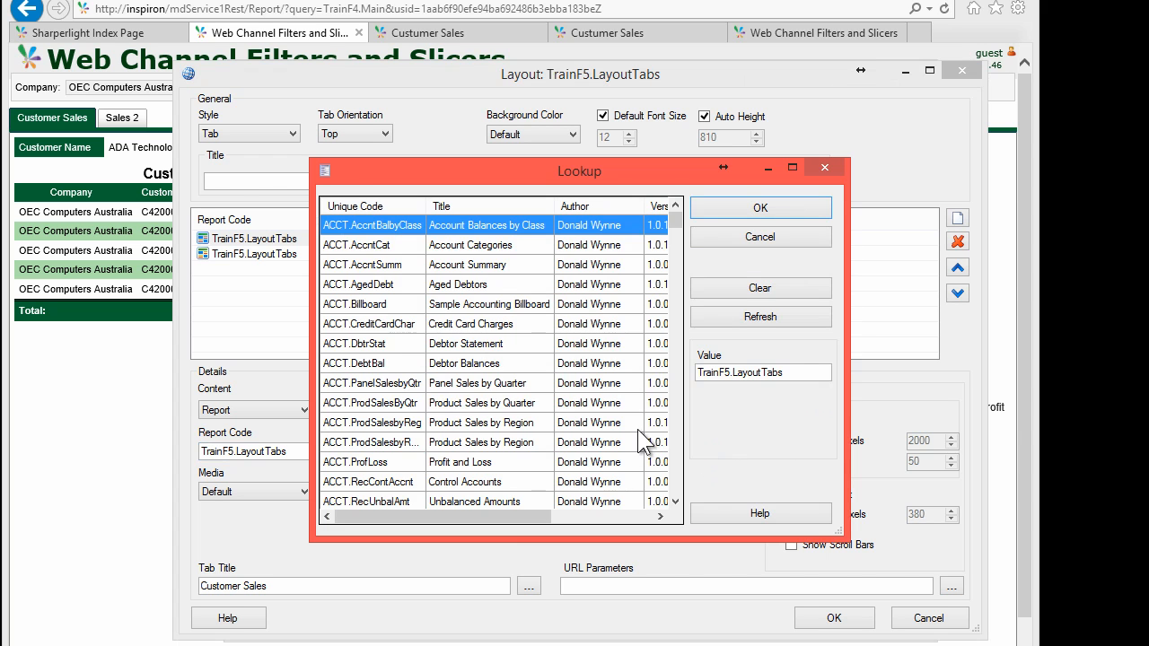
drag(735, 372, 819, 372)
key(Delete)
click(756, 319)
click(760, 208)
Set the Sales 2 tab's report code to TrainF5.CustSales through the lookup and accept the layout
click(250, 254)
click(719, 451)
click(760, 207)
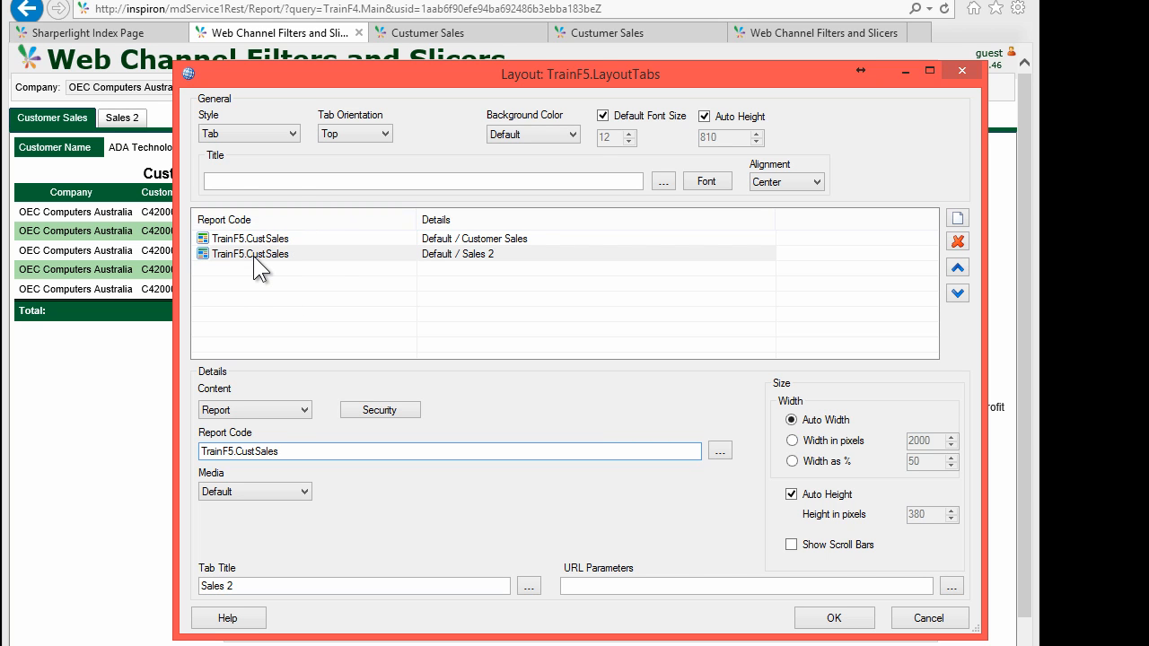
key(Return)
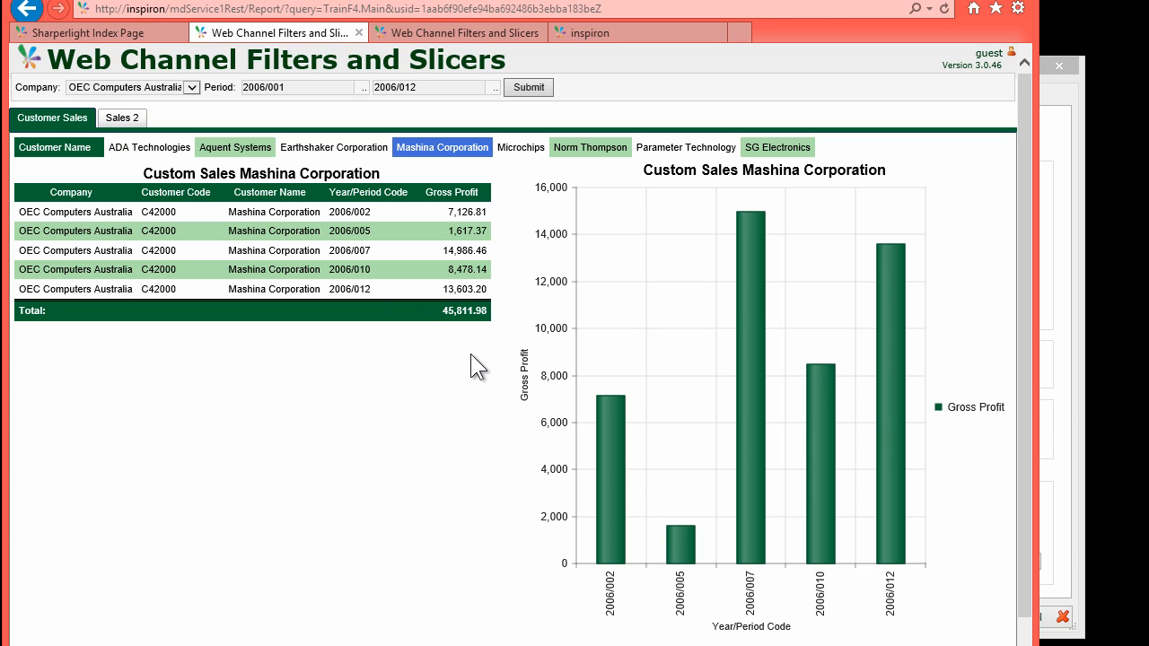
Create a new published query with the code CustSlicer and set its product to SAP Business One
key(alt+Tab)
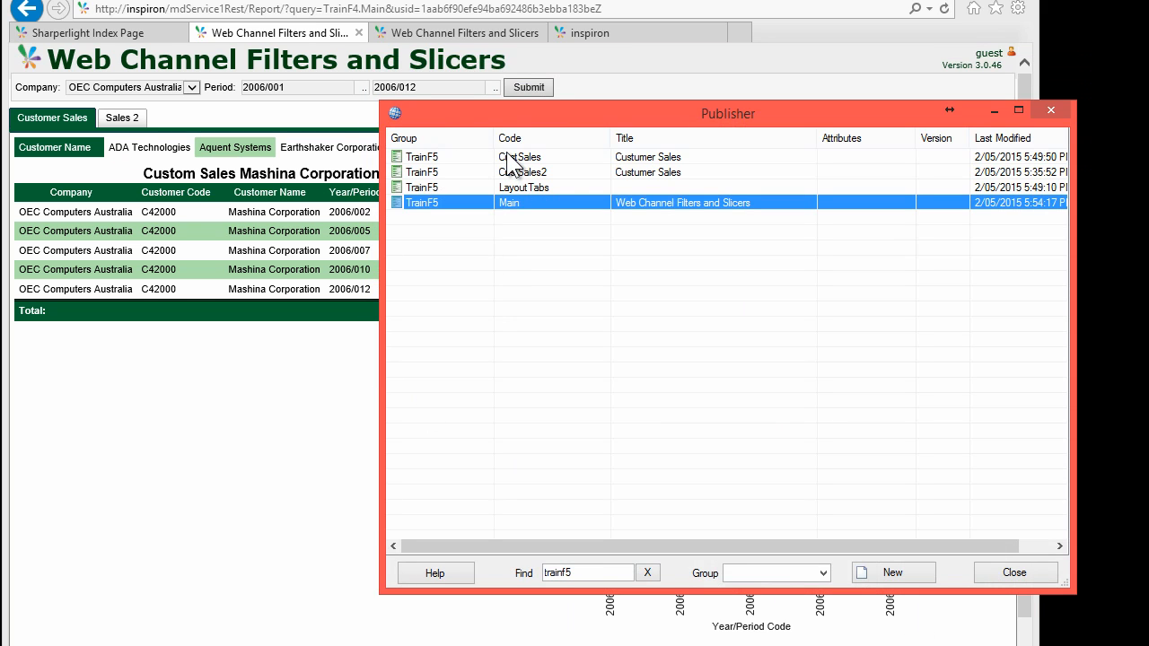
click(893, 573)
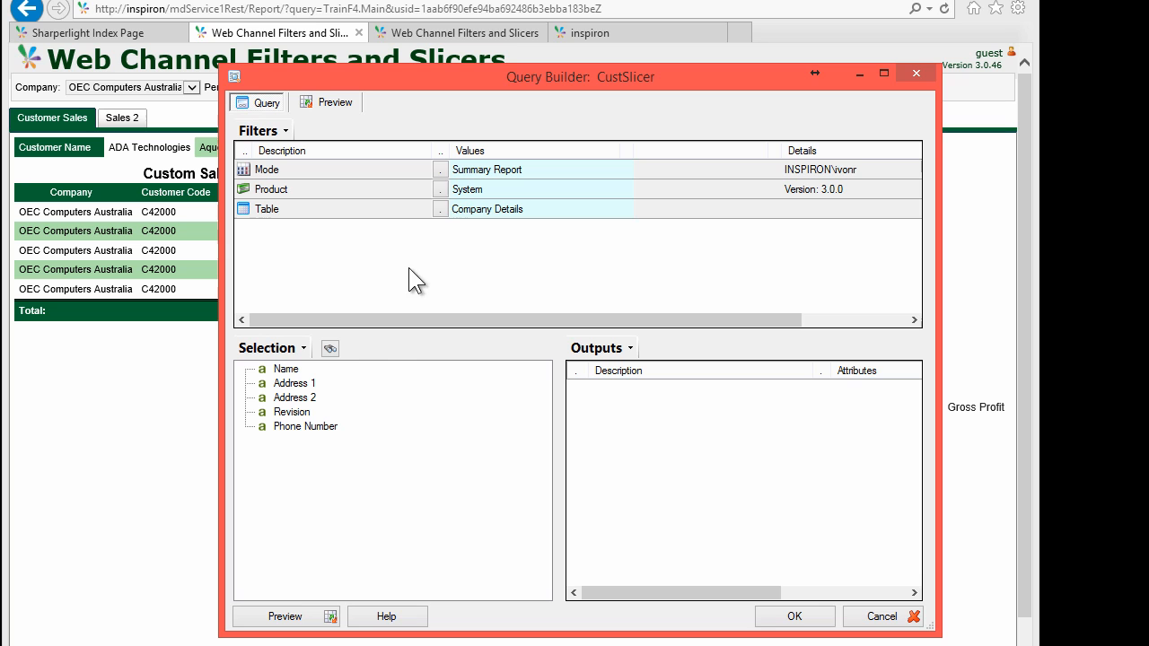
click(440, 188)
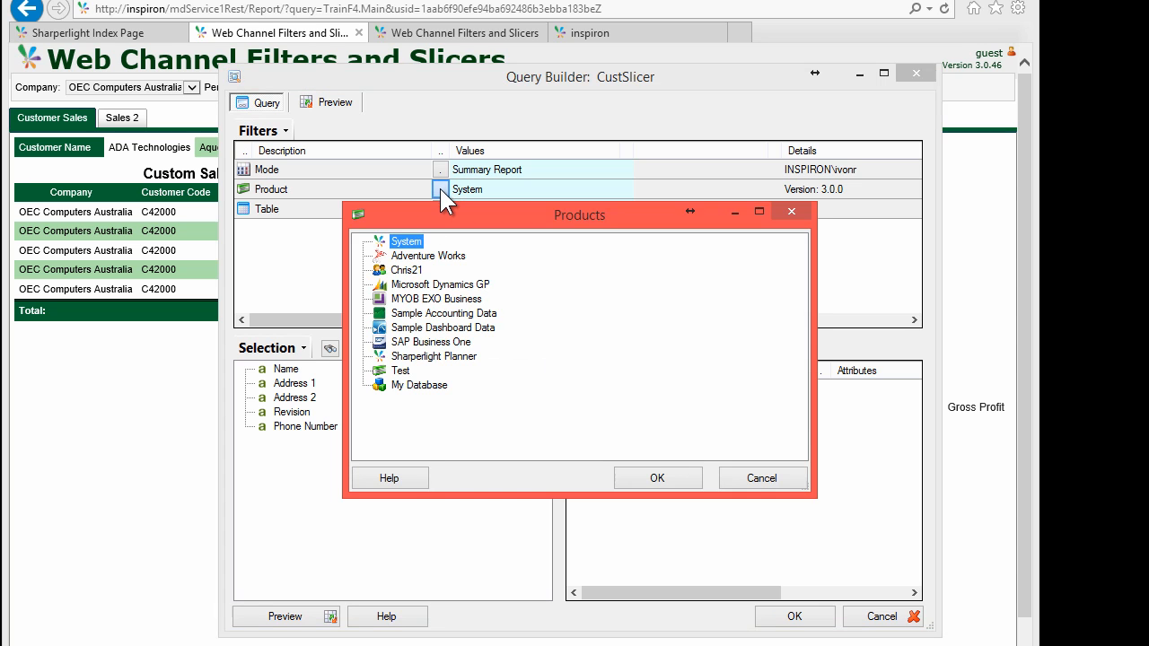
double_click(440, 342)
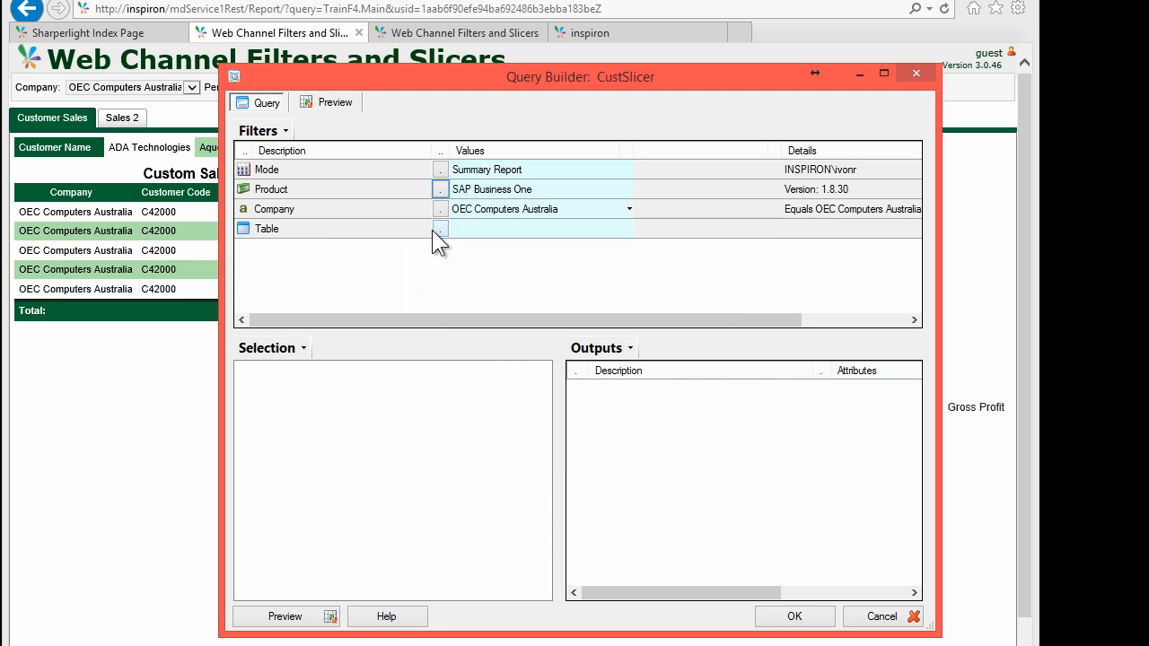
Set the CustSlicer query's table to Sales - A/R and preview its Customer Name output
click(440, 230)
double_click(366, 393)
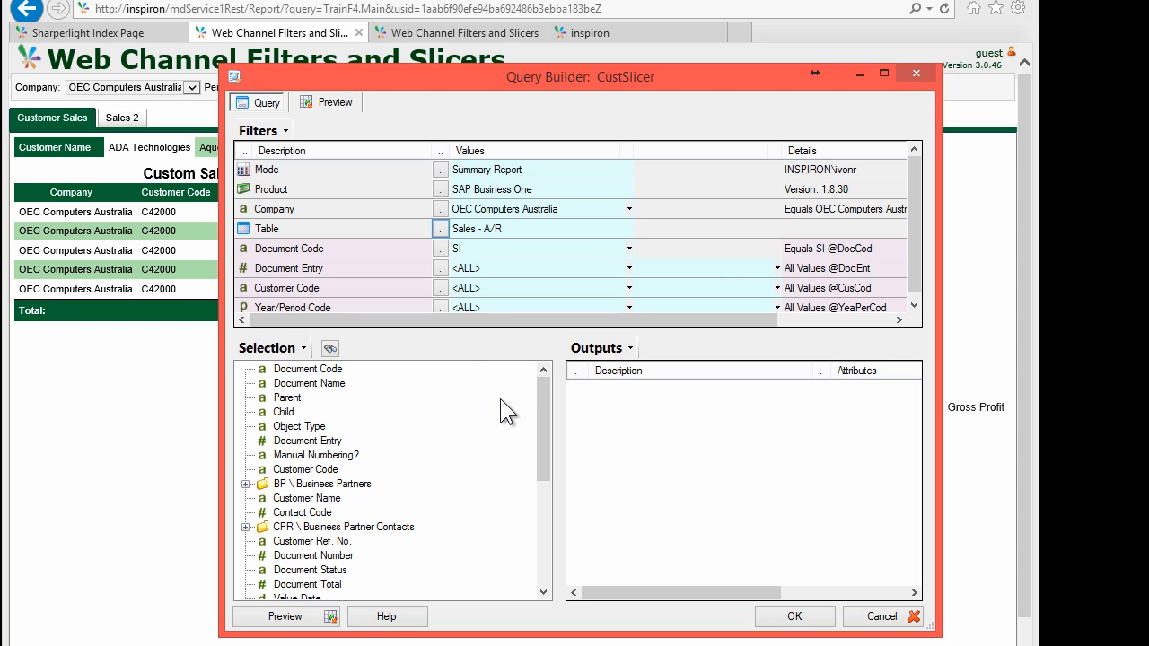
click(326, 102)
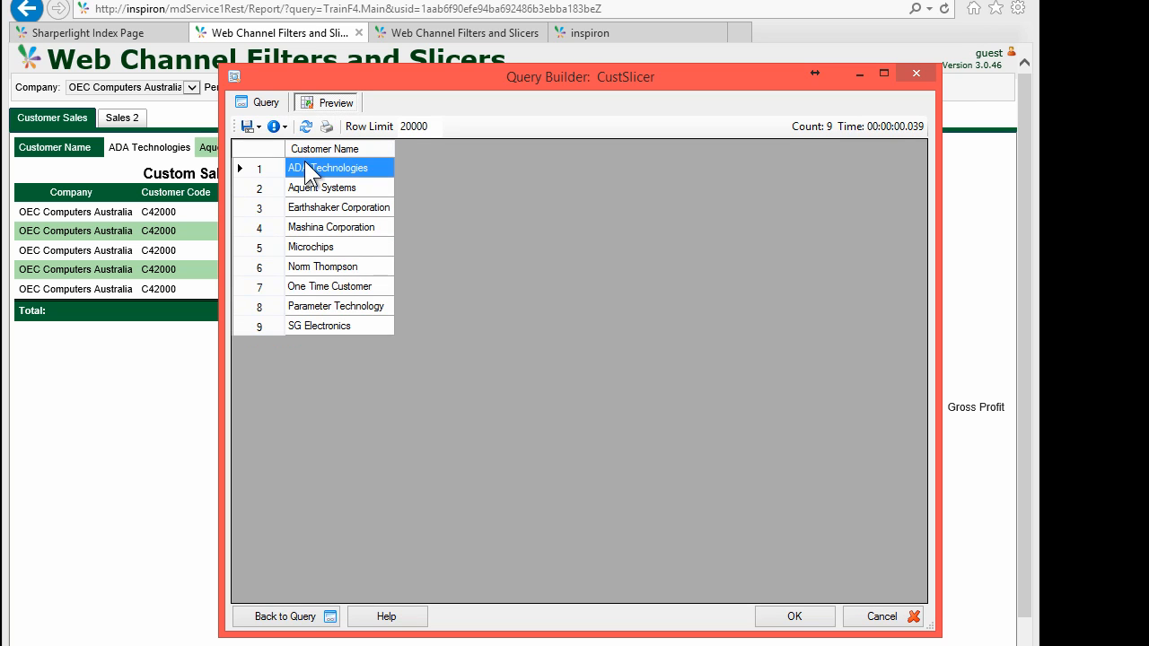
click(788, 617)
click(682, 626)
click(869, 100)
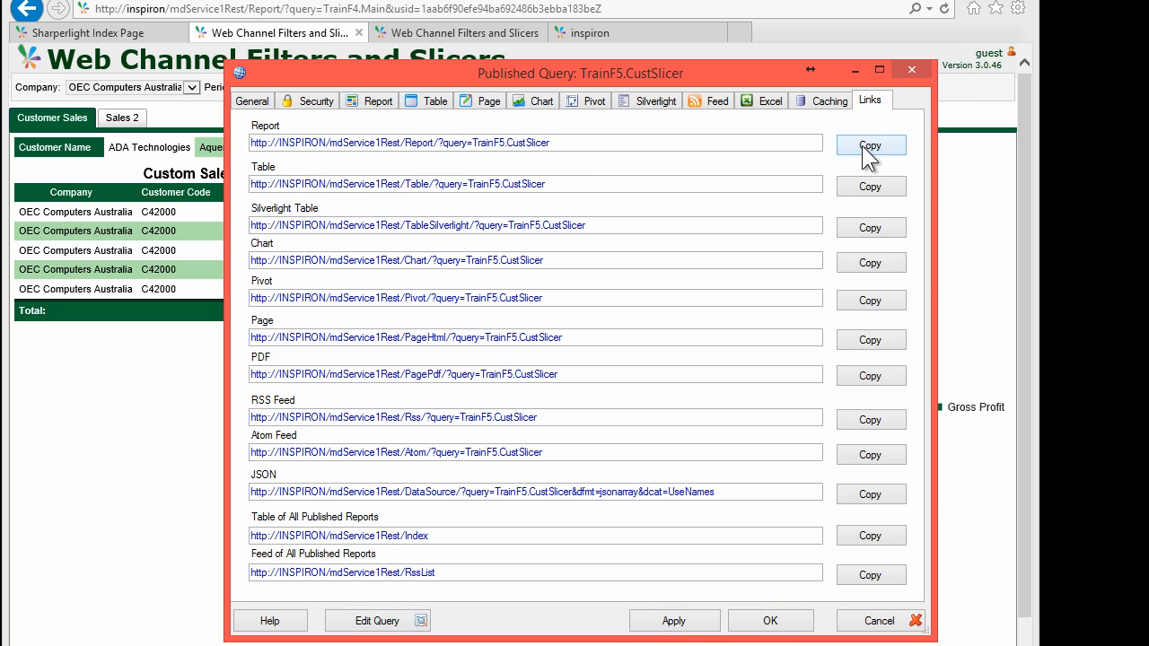
click(795, 39)
click(741, 28)
text(http://INSPIRON/mdService1Rest/Report/?query=TrainF5.CustSlicer)
key(Return)
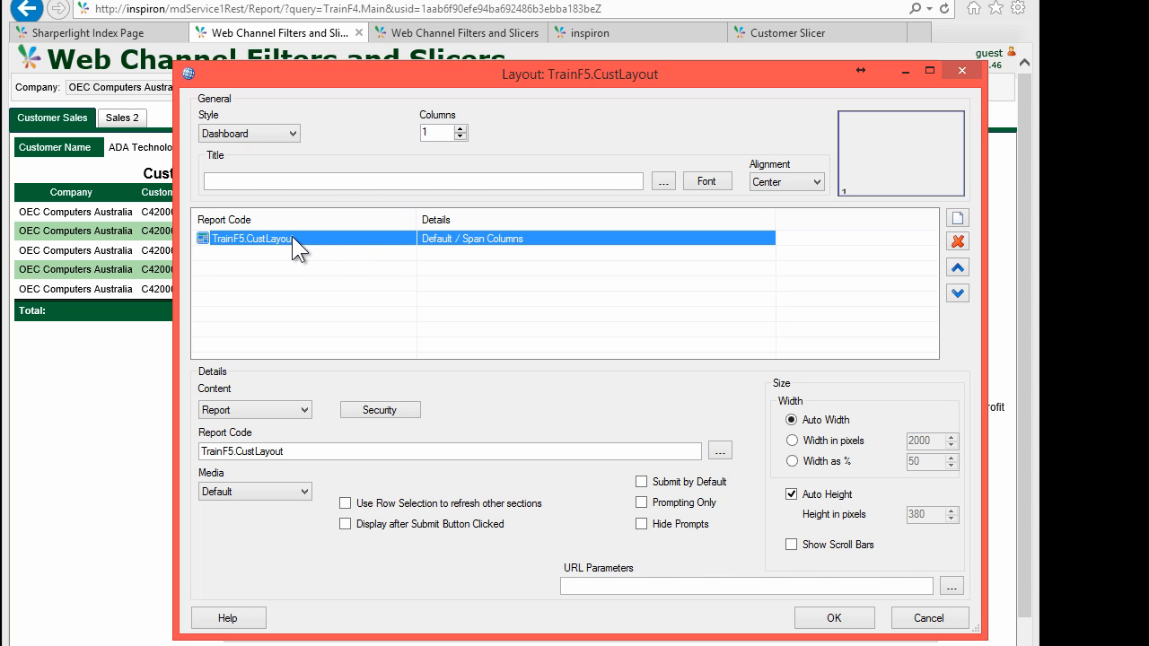
Change the first CustLayout section's report code to TrainF5.CustSlicer through the lookup
click(721, 450)
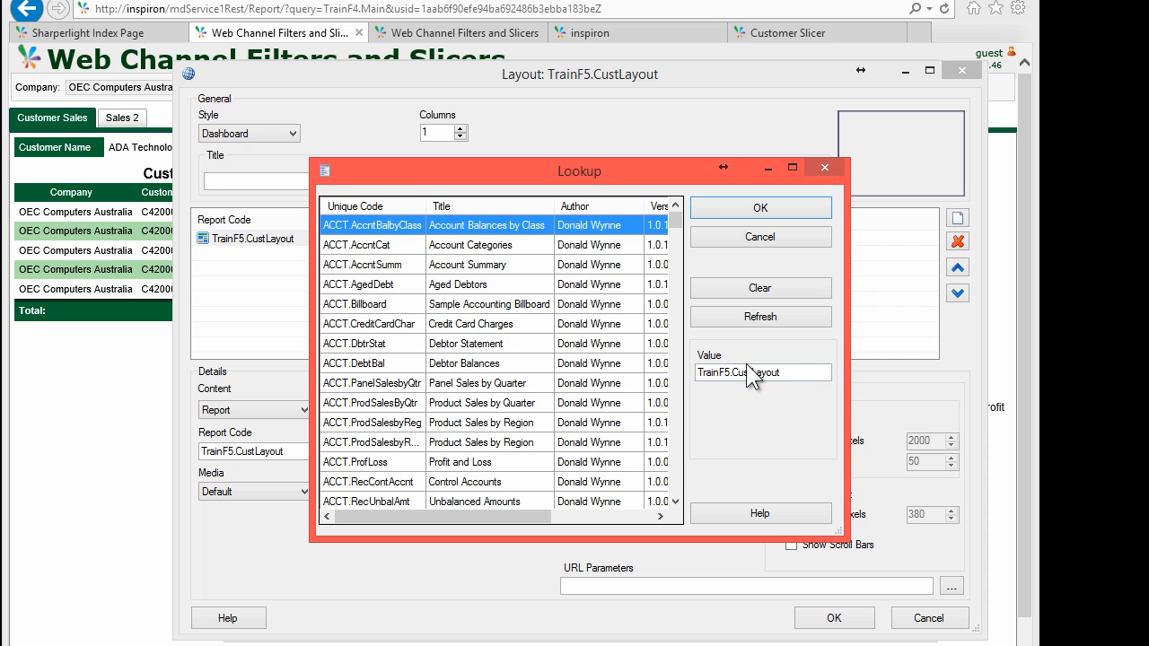
drag(733, 372, 818, 371)
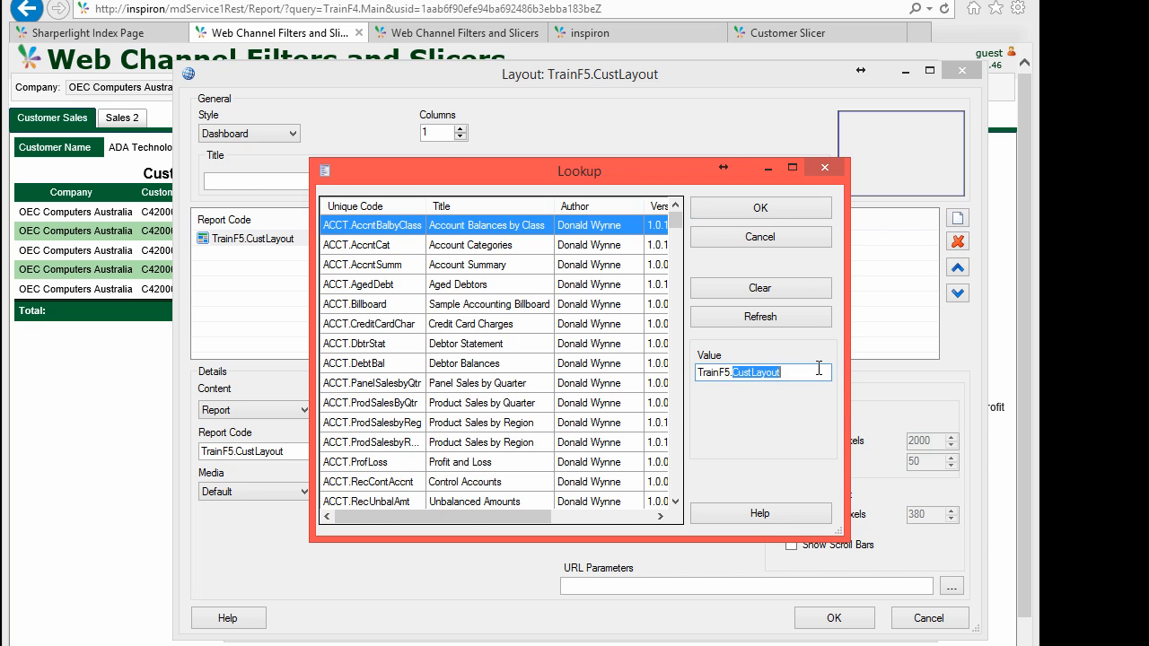
text(Slicer)
key(Return)
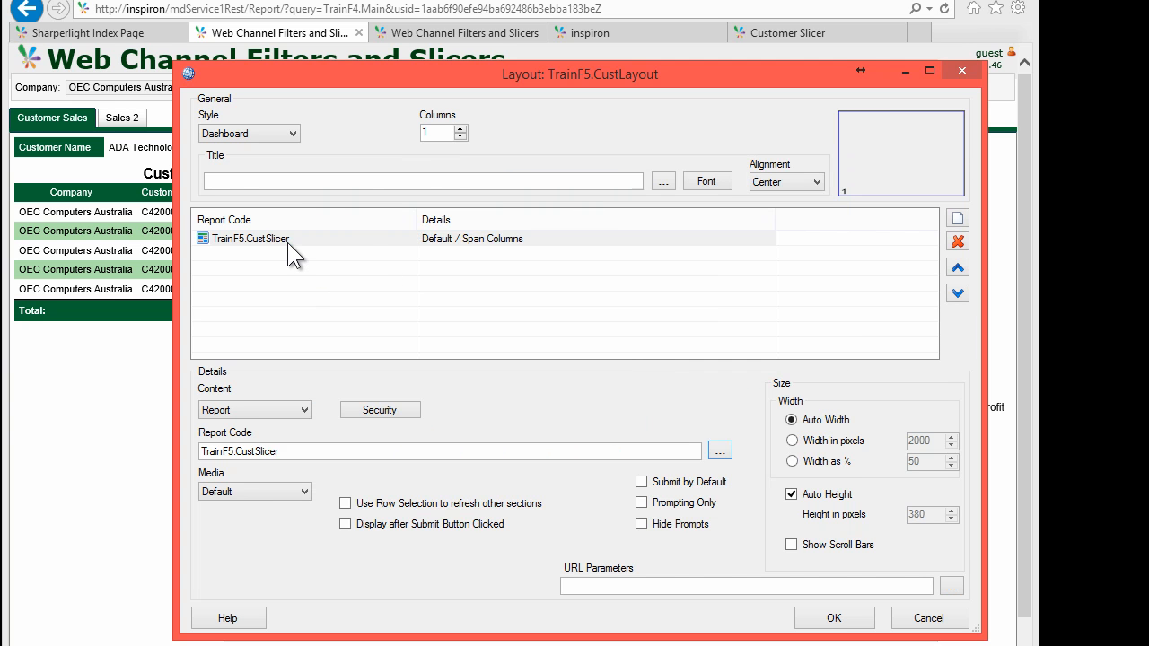
Add a second section to the CustLayout dashboard and set its report code to TrainF5.CustSales through the lookup
click(956, 218)
click(718, 450)
drag(732, 372, 818, 371)
text(Sales)
key(Return)
Add a third section to the dashboard layout with the report code TrainF5.CustSales2, reusing the copied CustSales code
click(956, 218)
click(288, 253)
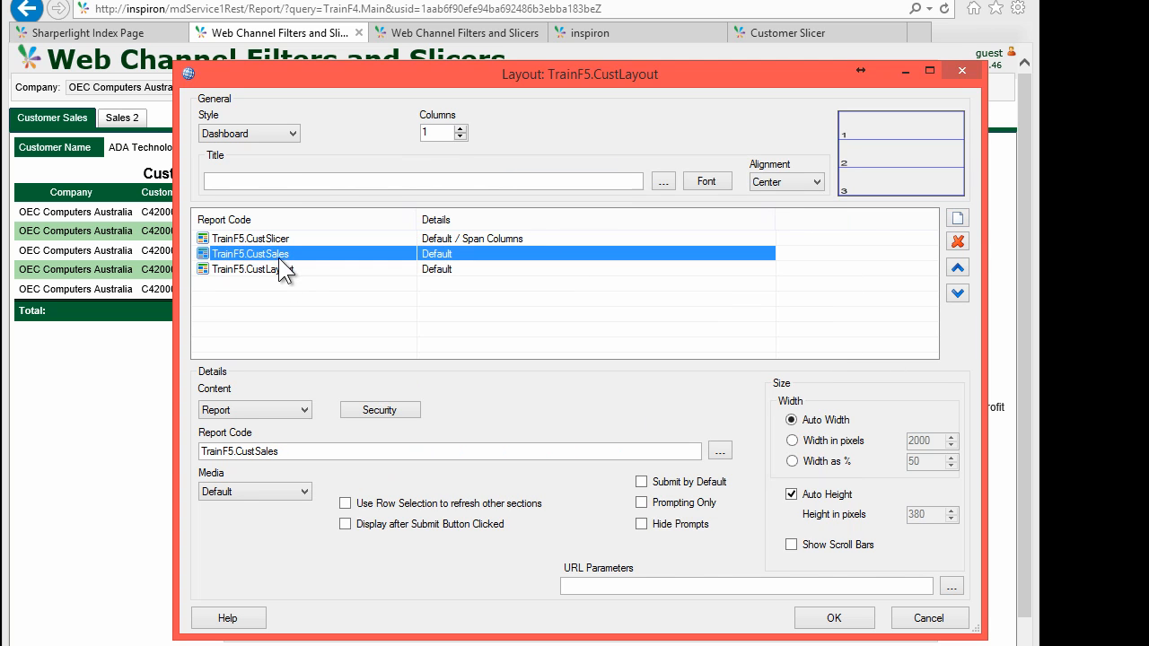
click(245, 443)
double_click(245, 444)
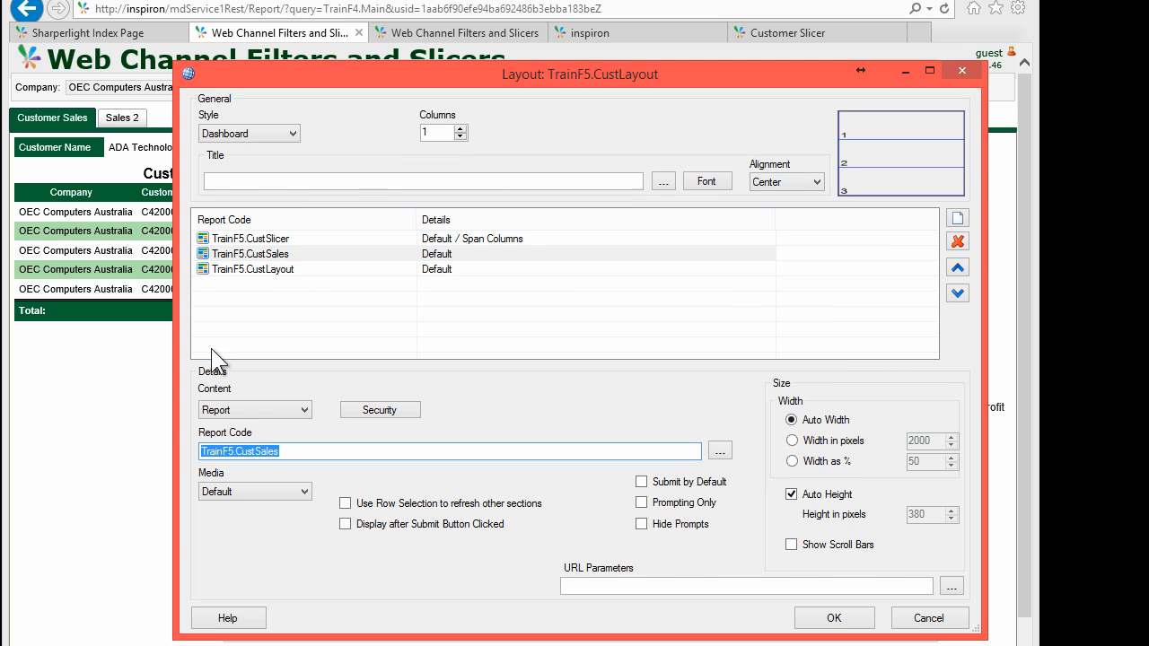
key(ctrl+c)
click(267, 269)
drag(298, 452, 193, 454)
key(ctrl+v)
text(2)
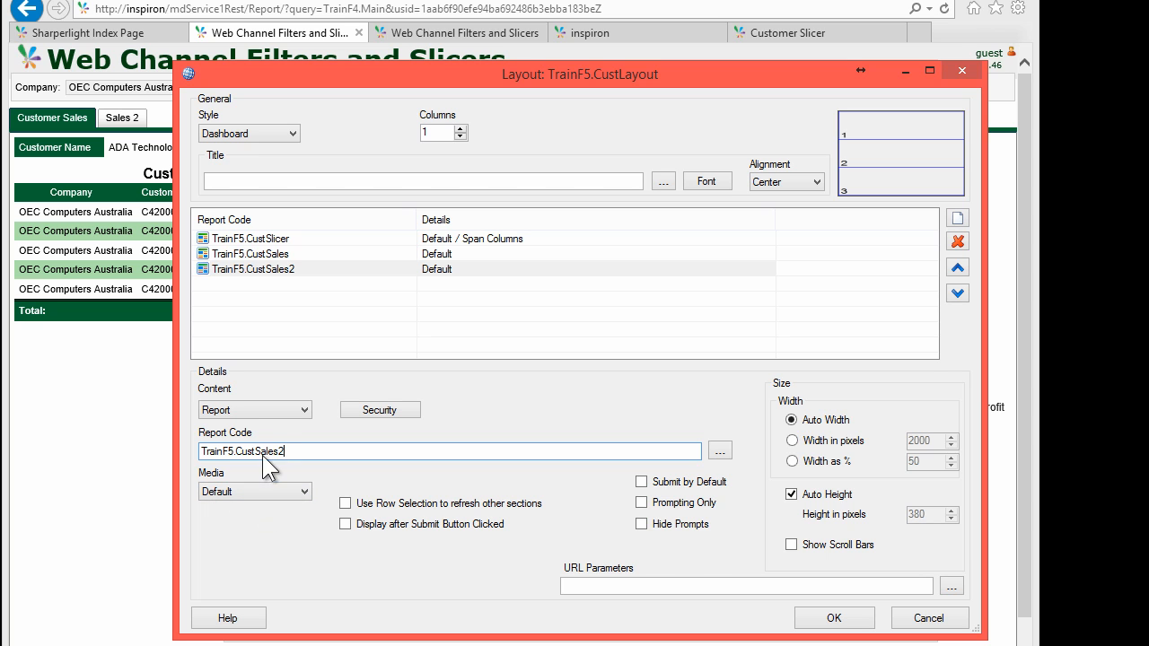
Set the CustSales2 section's media to Chart and enable Submit by Default for the CustSlicer section
drag(287, 452, 184, 453)
click(264, 492)
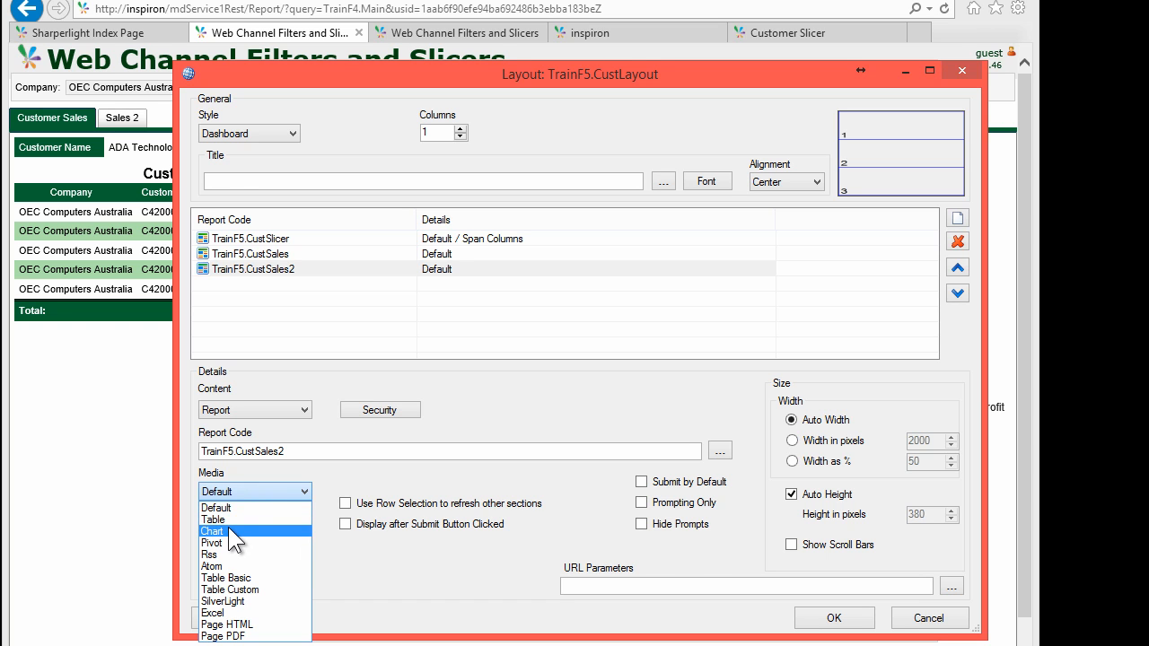
click(228, 529)
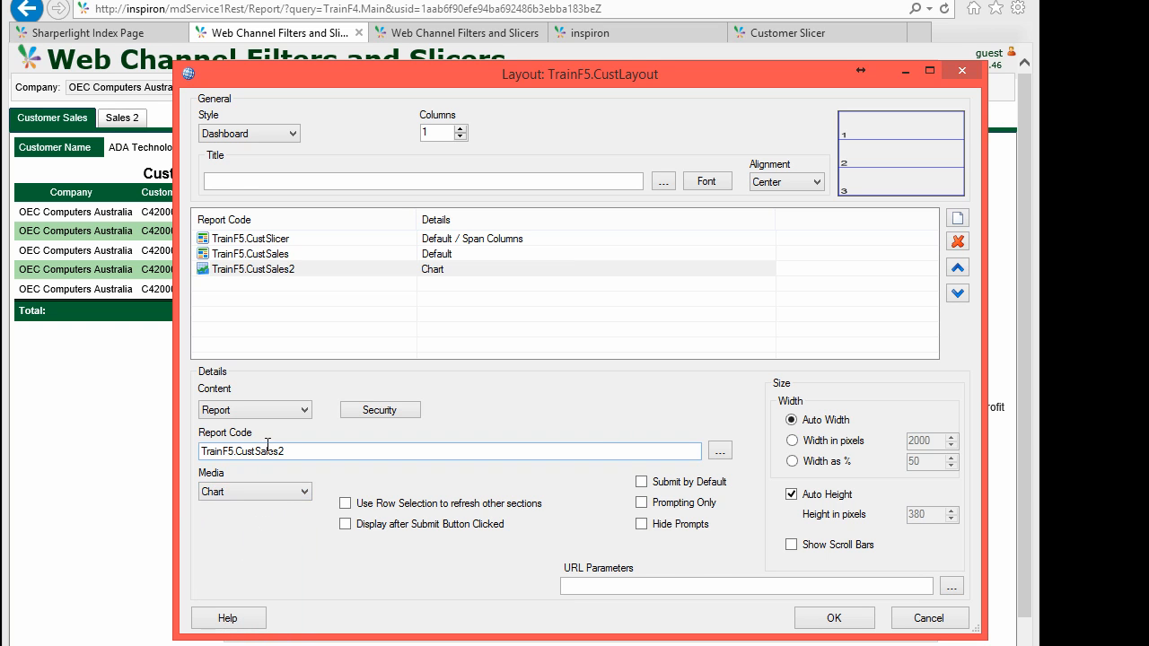
click(269, 238)
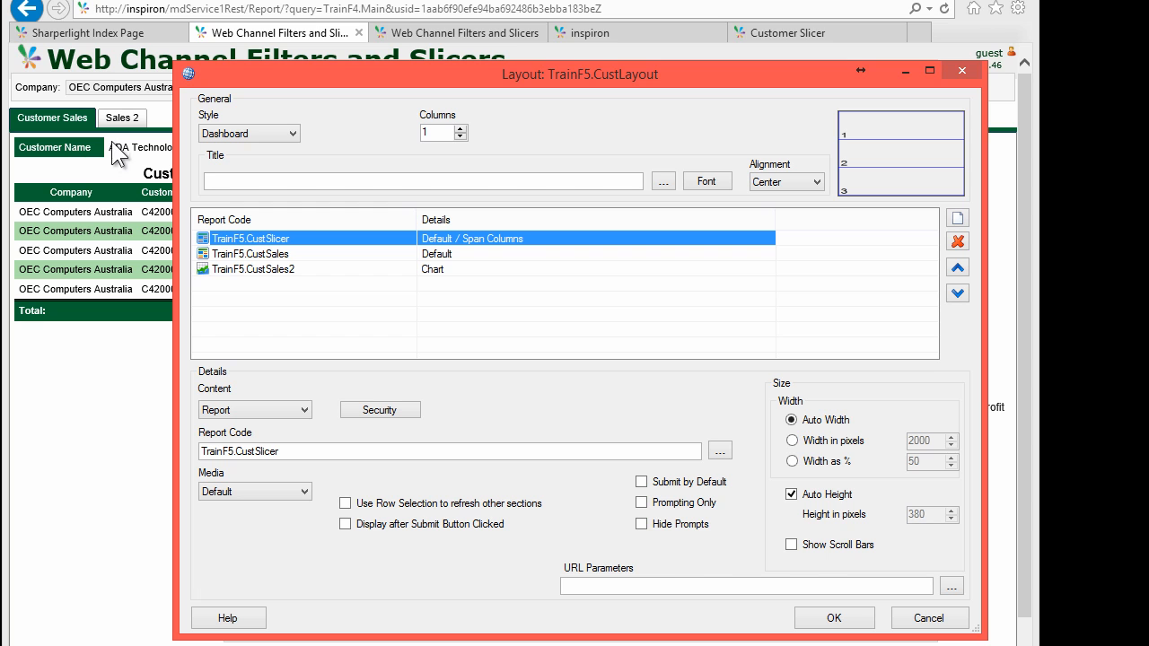
click(641, 481)
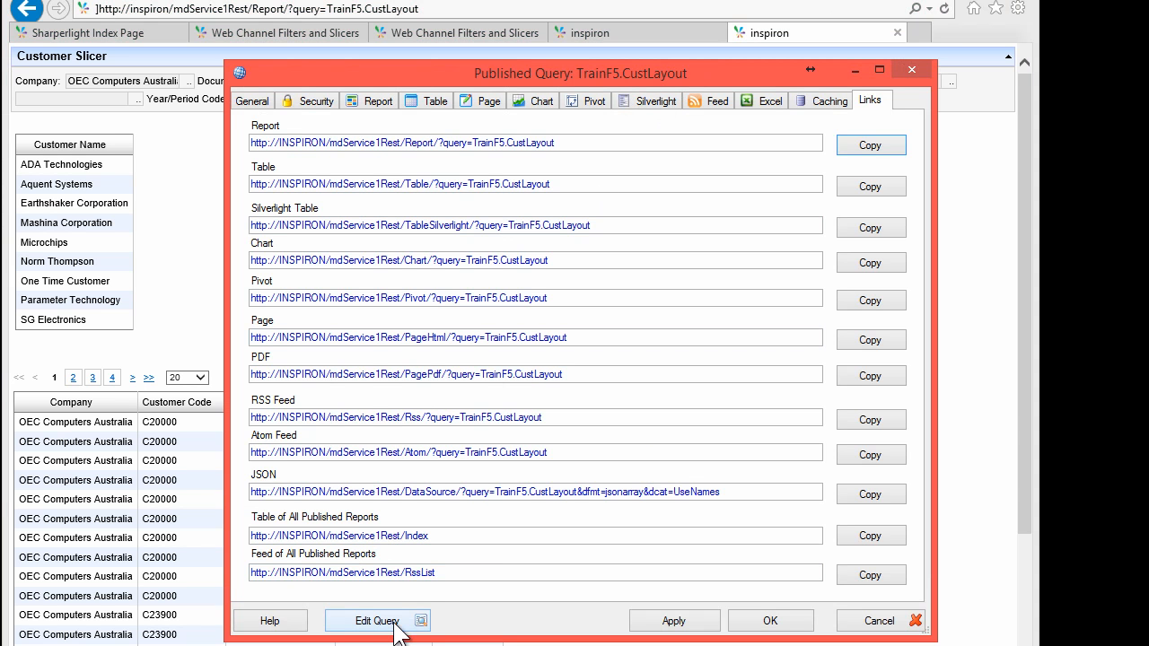
Reopen the report layout of TrainF5.CustLayout and set the dashboard to 2 columns
click(370, 100)
click(487, 364)
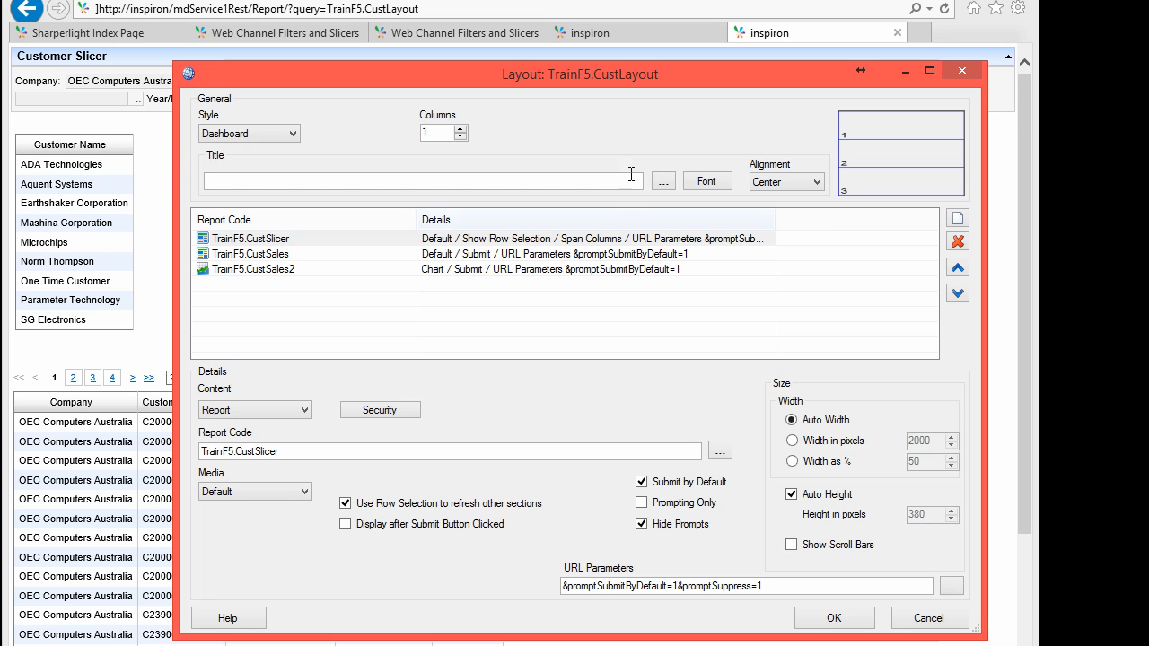
drag(426, 131, 386, 125)
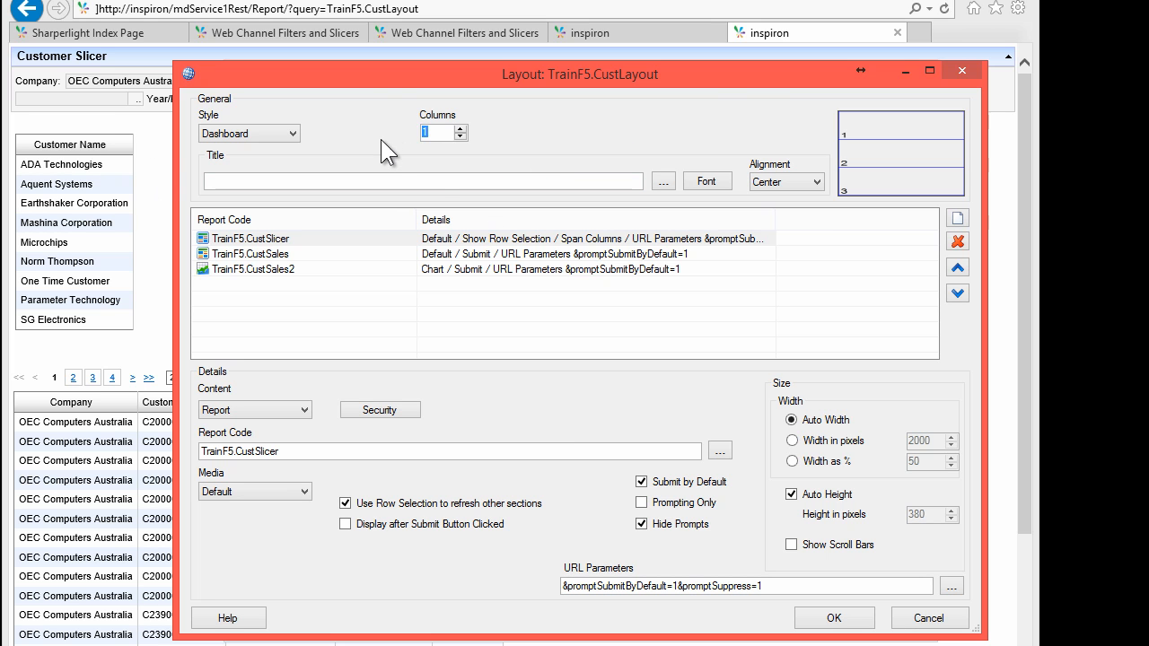
text(2)
click(468, 182)
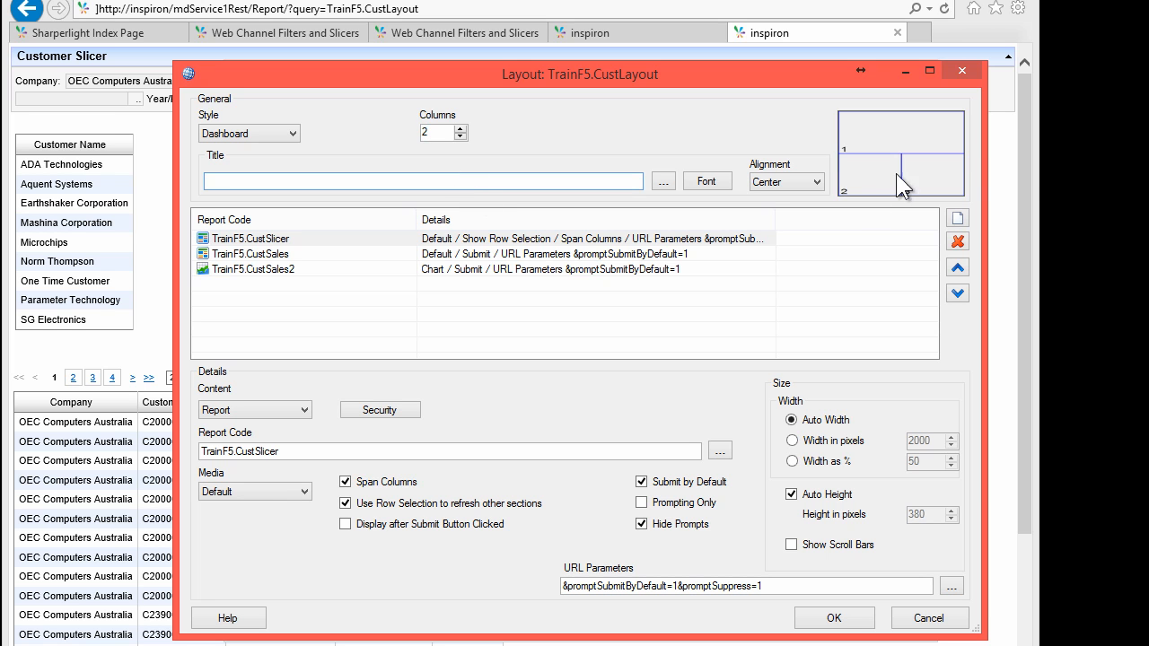
Turn off Span Columns for the CustSlicer section and set its width to 20%
click(878, 130)
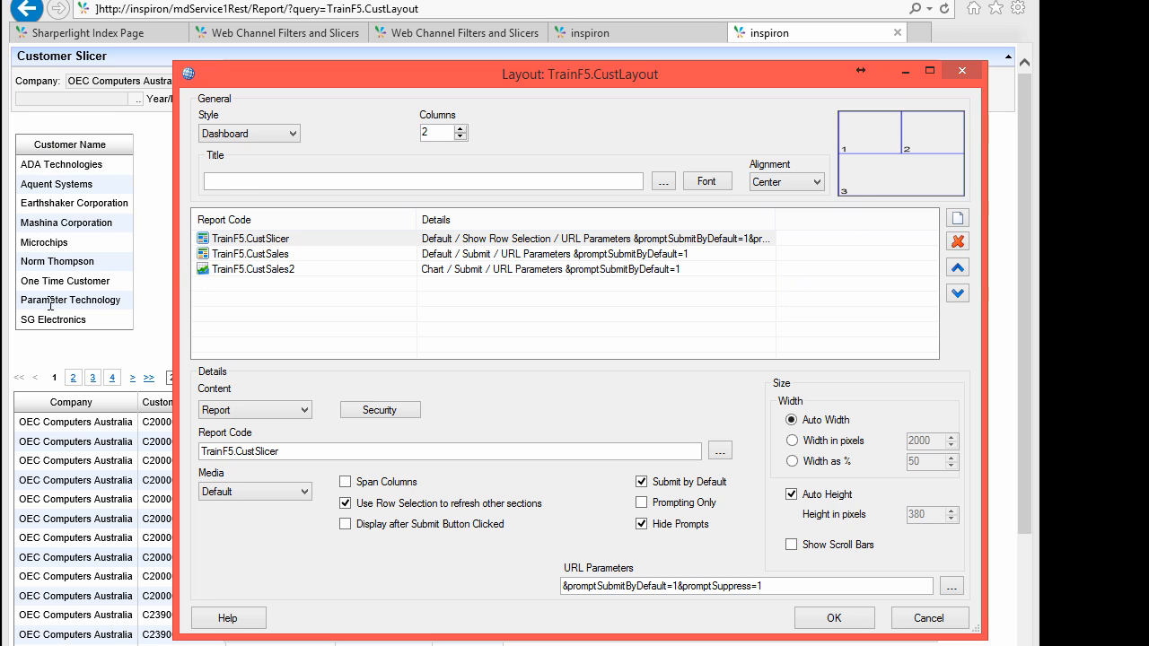
click(792, 461)
double_click(915, 461)
text(20)
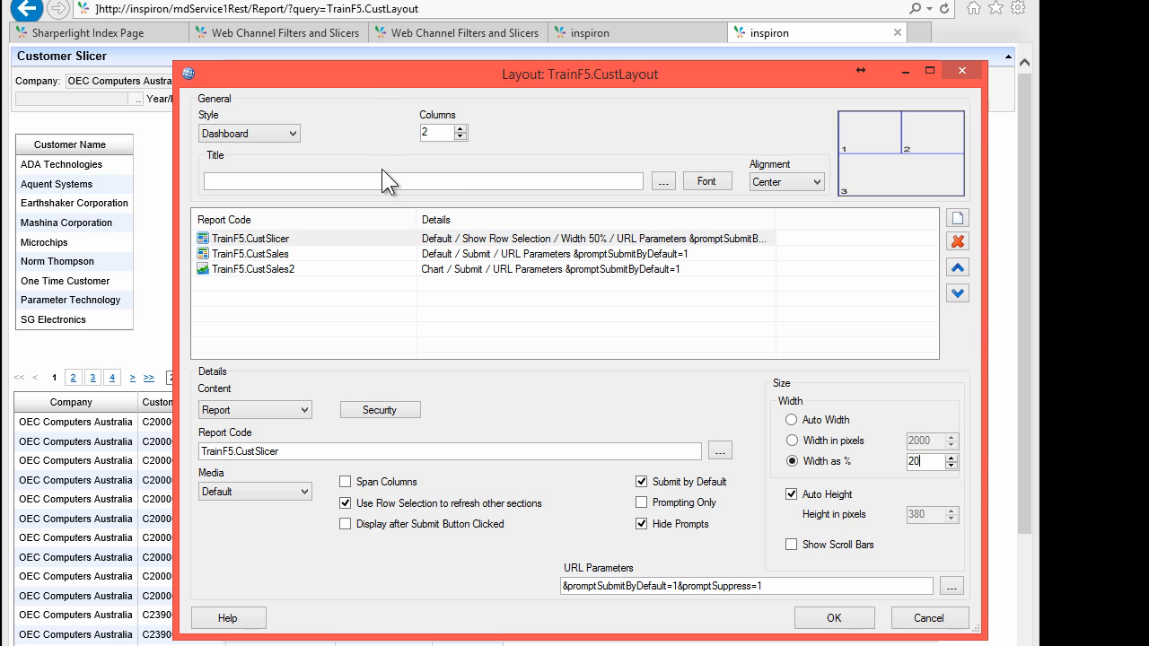
Set the CustSales section's width to 80% and accept the layout
click(409, 254)
click(839, 463)
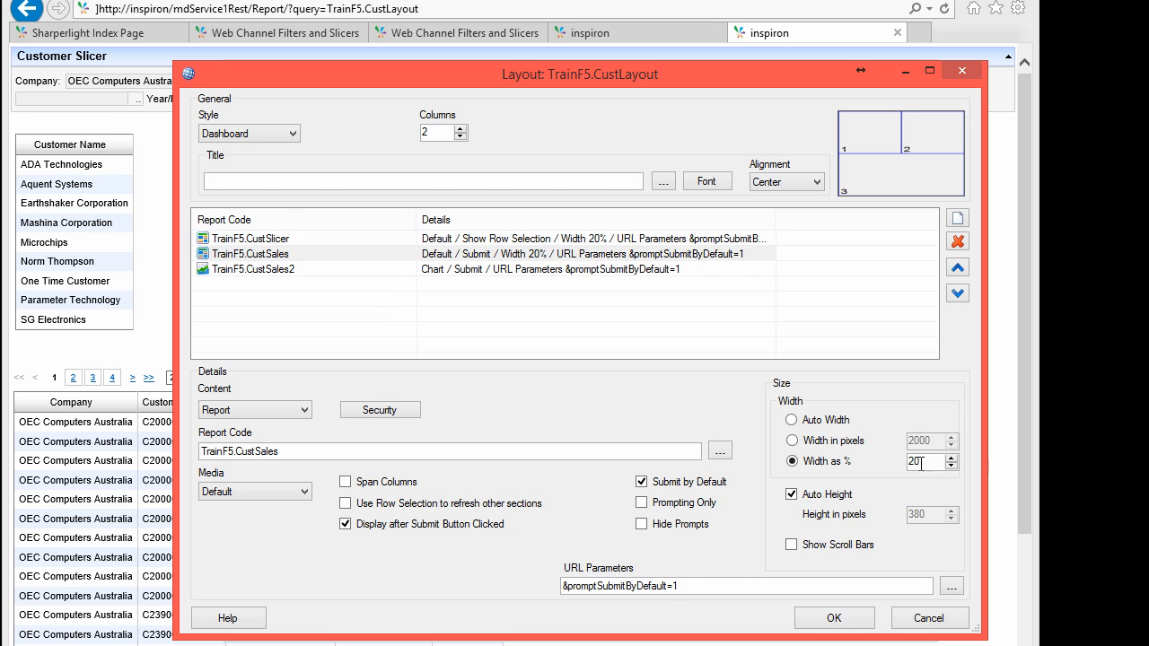
key(Return)
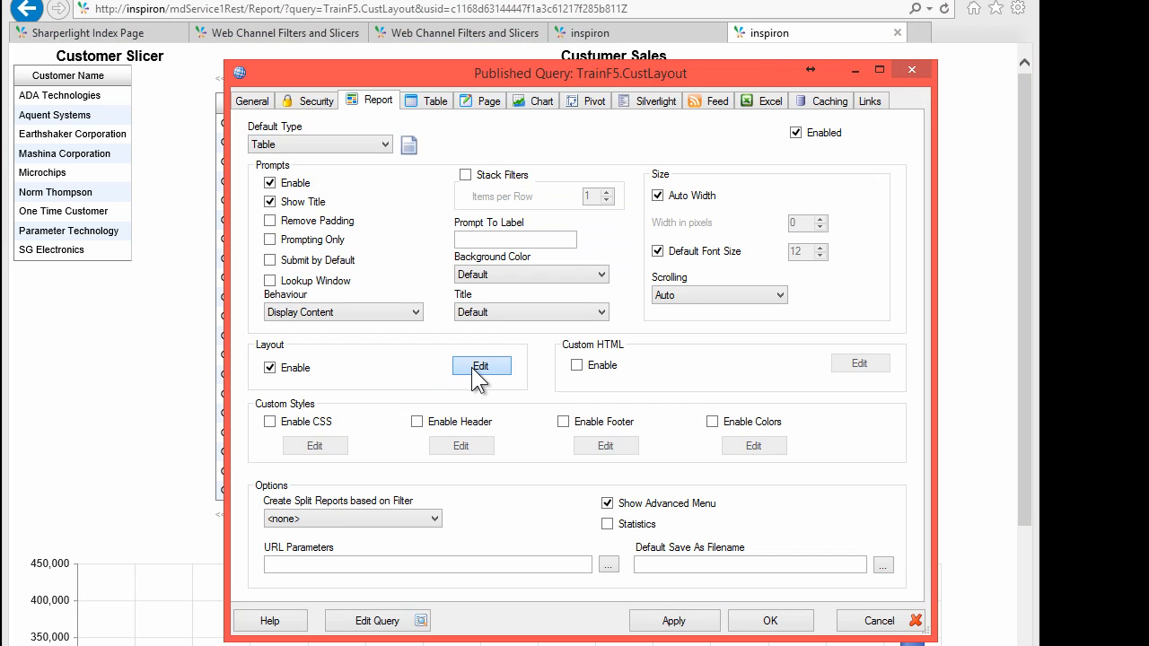
Reopen the CustLayout layout, review the CustSales2 chart section's column span and height settings, and accept the dialogs
click(482, 365)
click(485, 269)
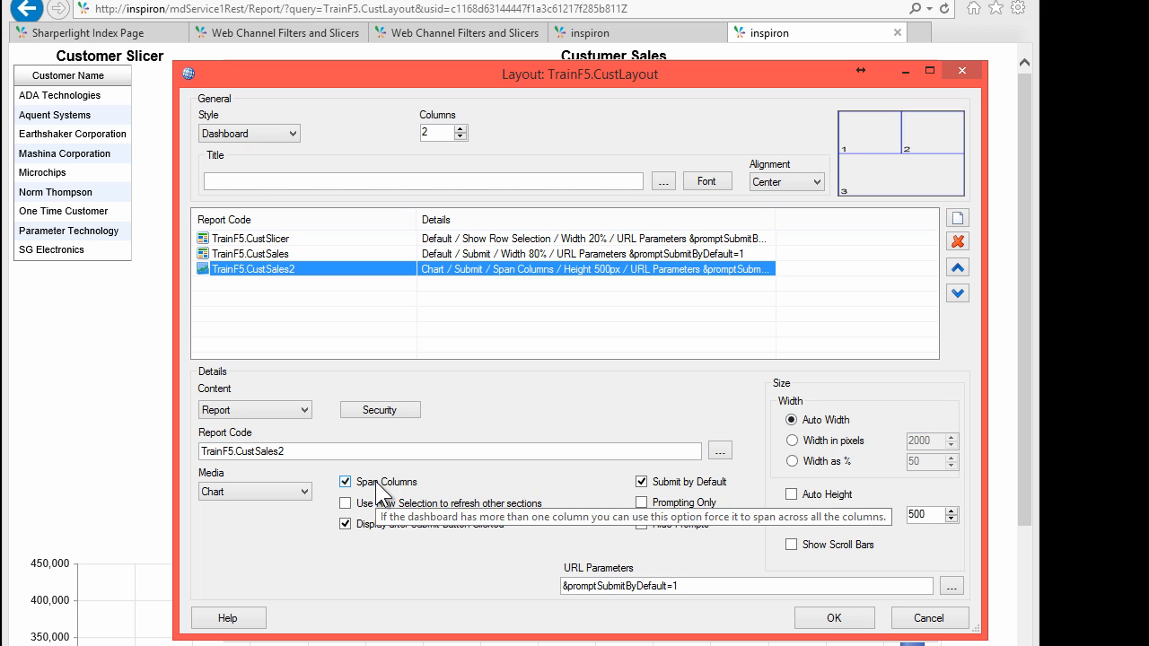
click(832, 626)
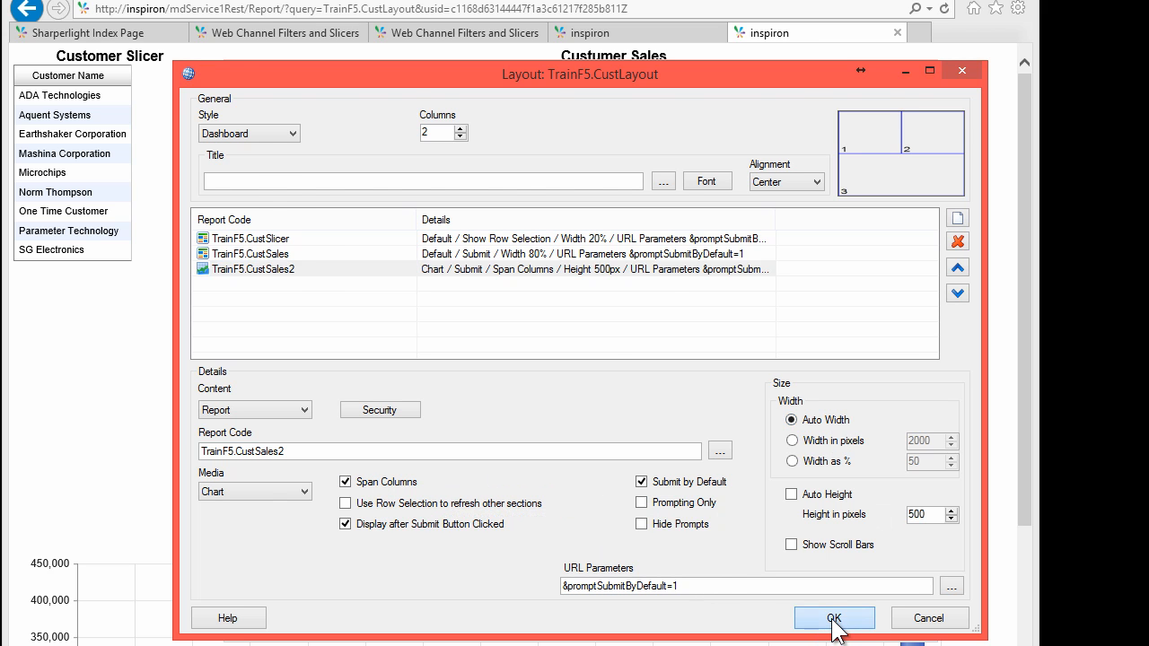
click(795, 615)
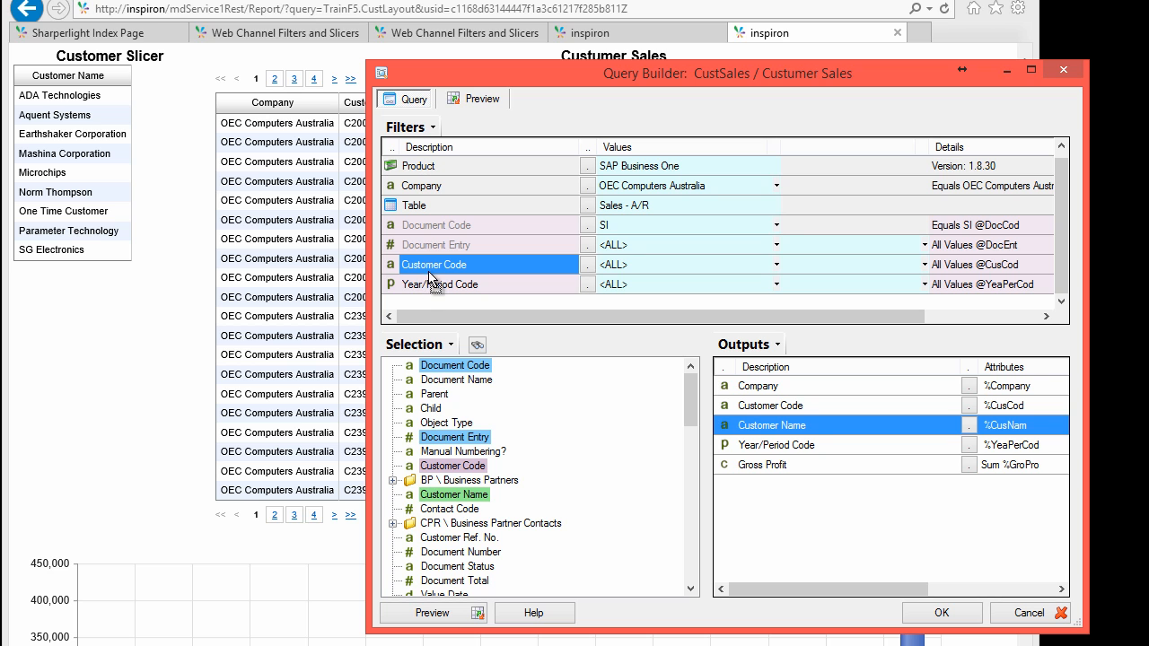
Add Customer Name from the outputs as a filter of the CustSales query, next to the Customer Code filter
drag(429, 280, 425, 260)
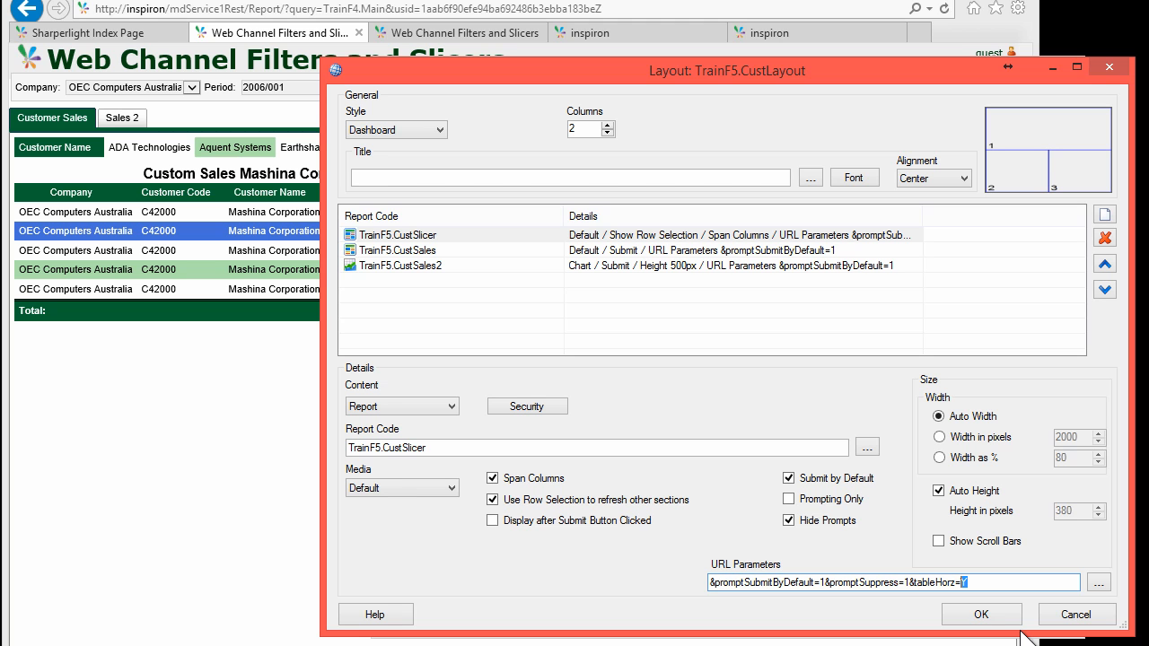
Accept the CustLayout layout with the slicer URL parameters &promptSubmitByDefault=1&promptSuppress=1&tableHorz=Y and apply the published query
click(977, 615)
click(978, 617)
click(820, 618)
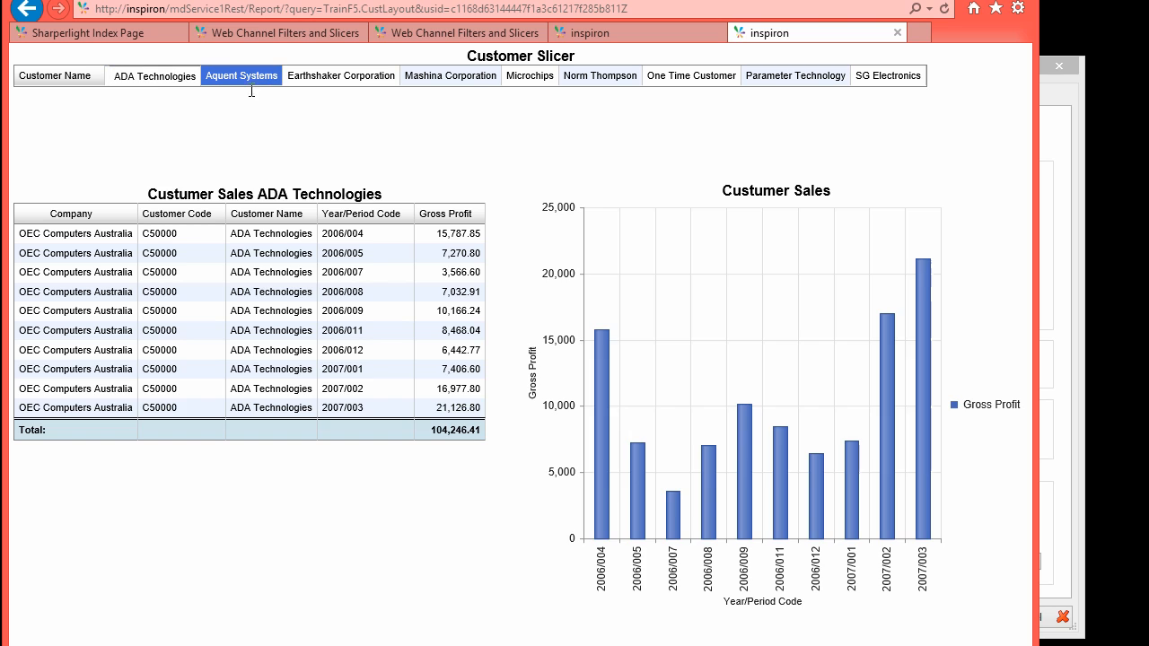
Test the horizontal customer slicer by filtering the dashboard to Aquent Systems and to Mashina Corporation
click(241, 75)
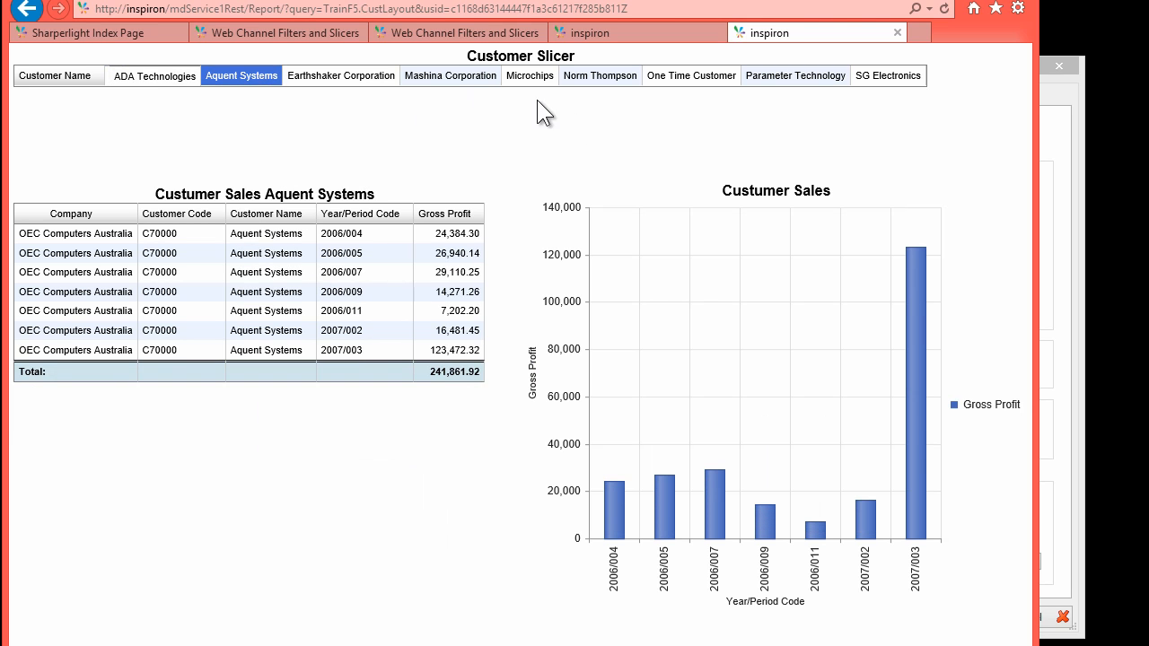
click(448, 76)
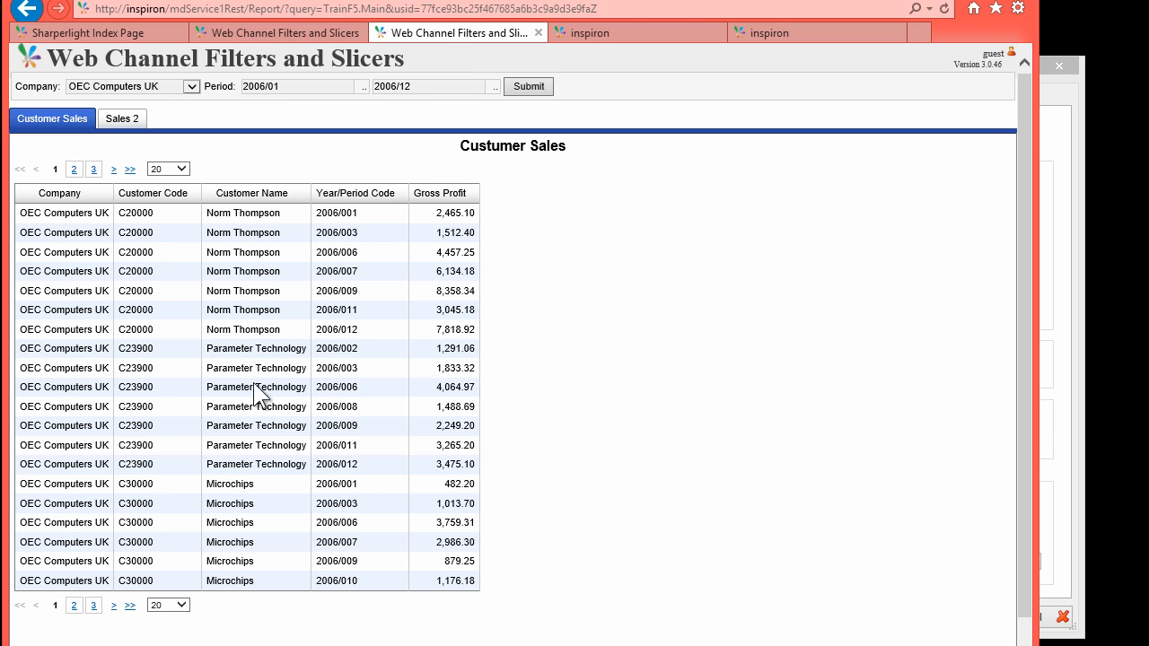
Return to the Web Channel Filters and Slicers report and resubmit it for OEC Computers UK, periods 2006/01 to 2006/12
drag(461, 146, 566, 147)
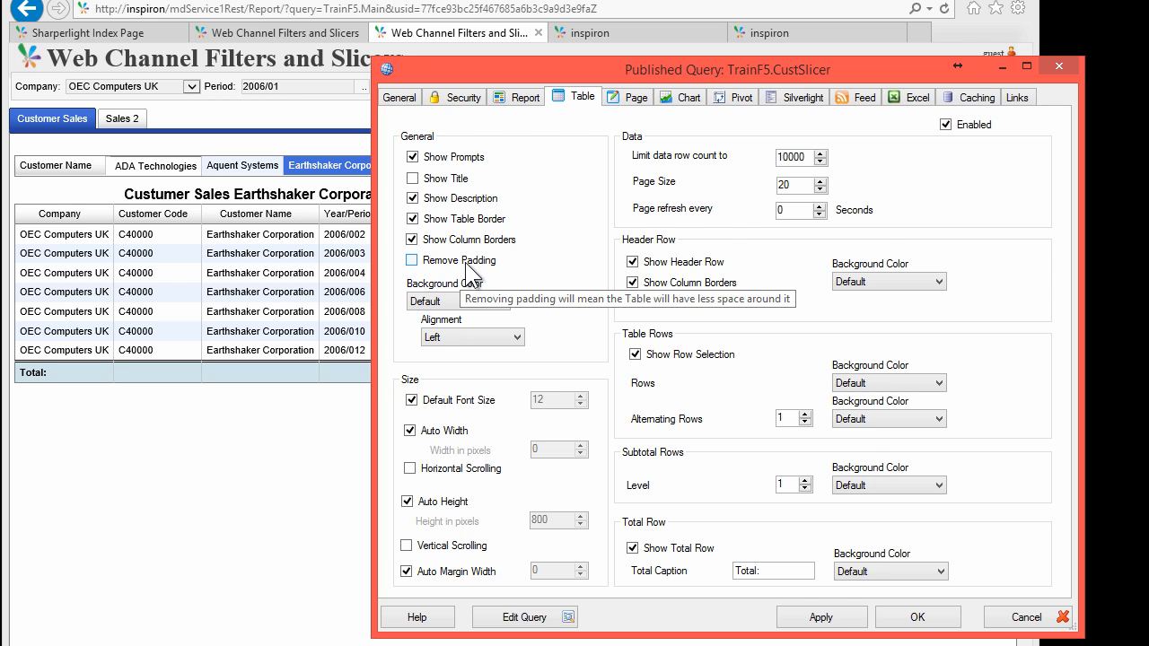
click(200, 539)
click(527, 87)
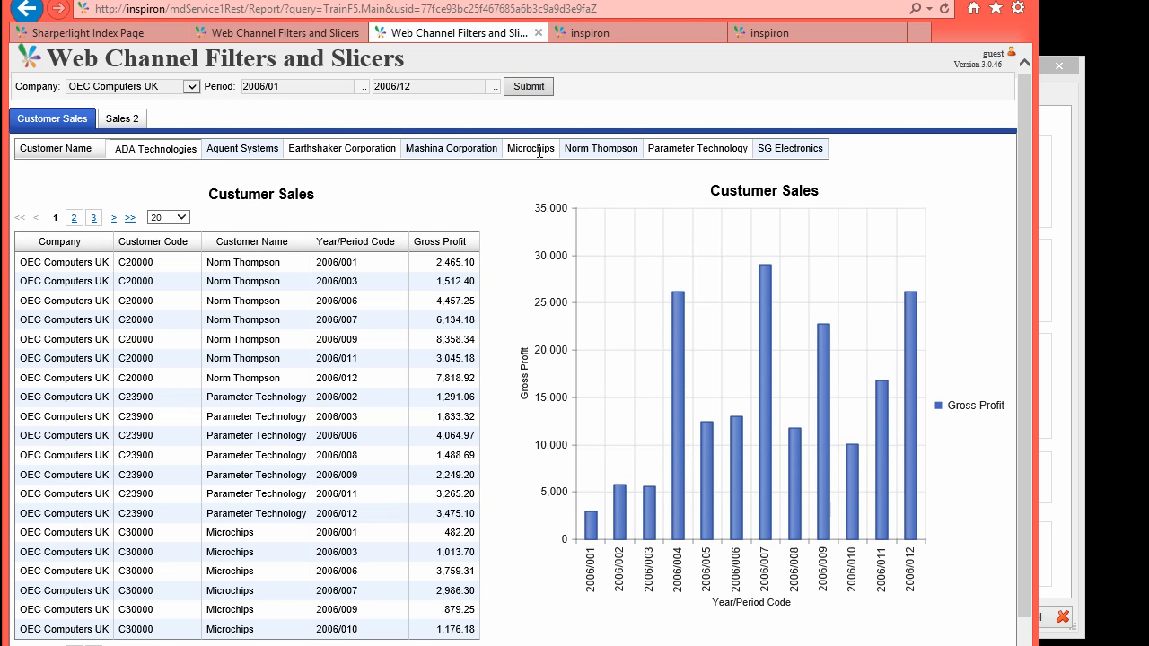
Switch to the Custumer Sales Cal report and run it for OEC Computers Australia
key(ctrl+shift+Tab)
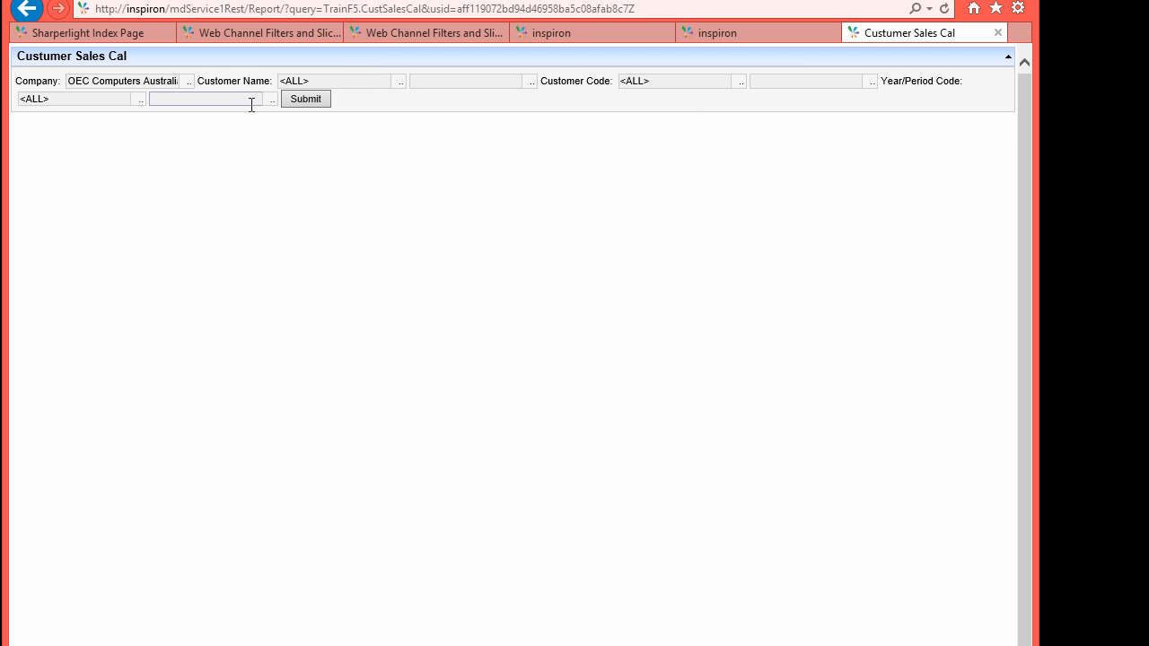
click(306, 99)
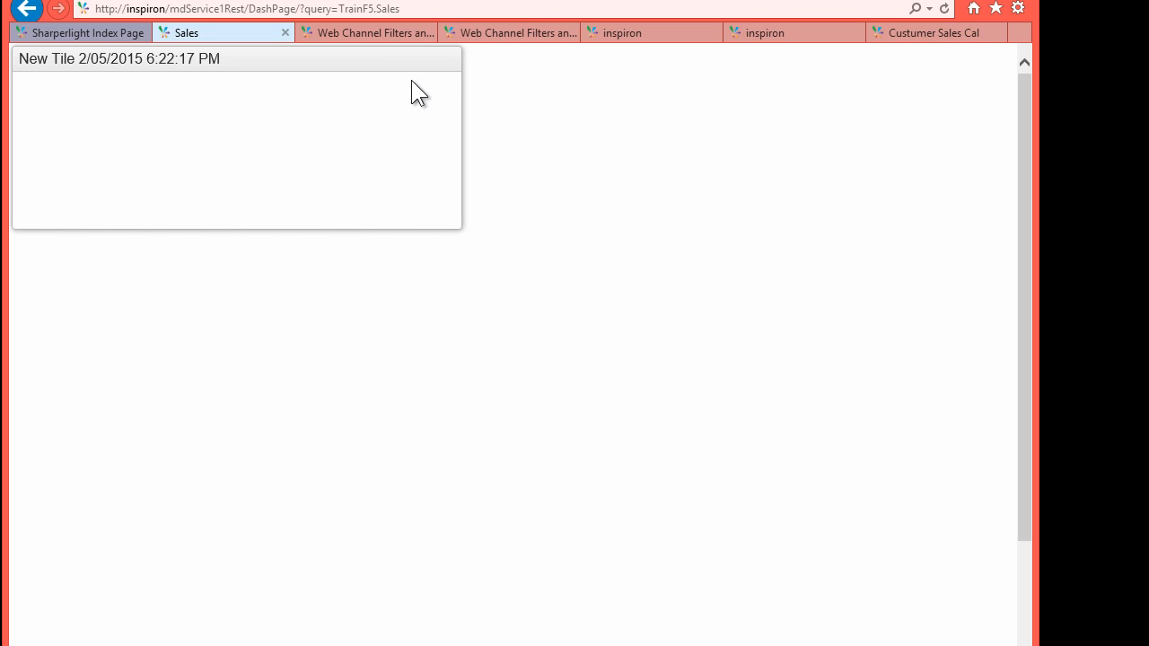
Assign the TrainF5 CustSales2 table as the content of the new Sales dashboard tile and resize the tile to fit
mouse_move(411, 61)
click(412, 60)
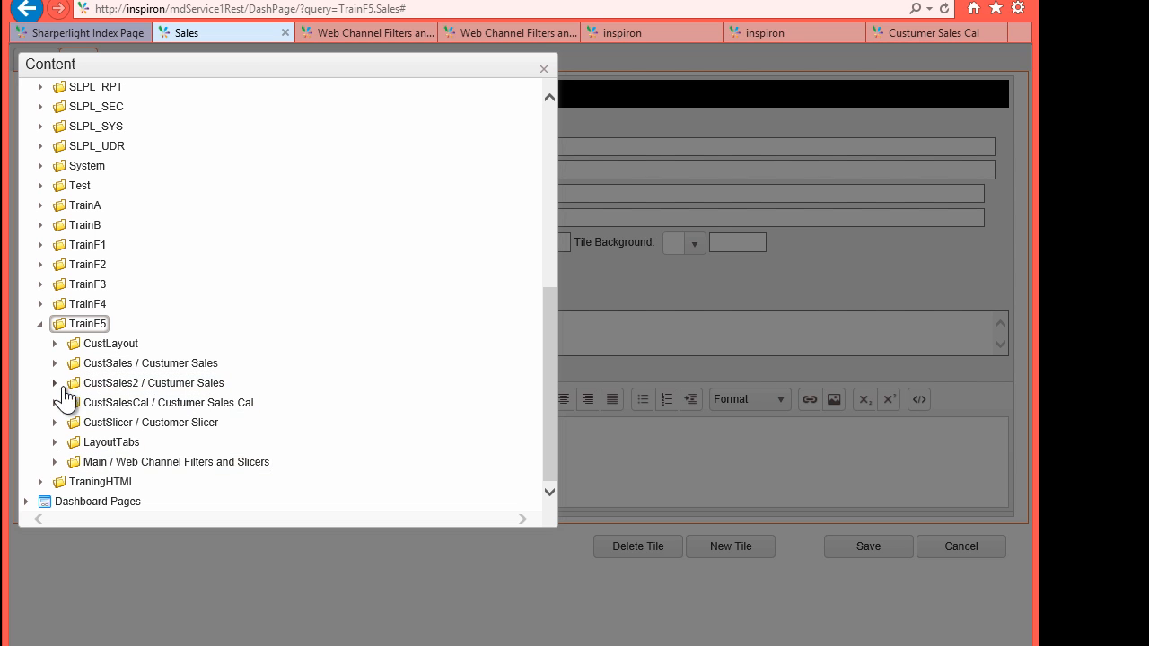
mouse_move(476, 437)
mouse_down()
mouse_move(488, 455)
mouse_move(485, 435)
mouse_move(472, 439)
mouse_up()
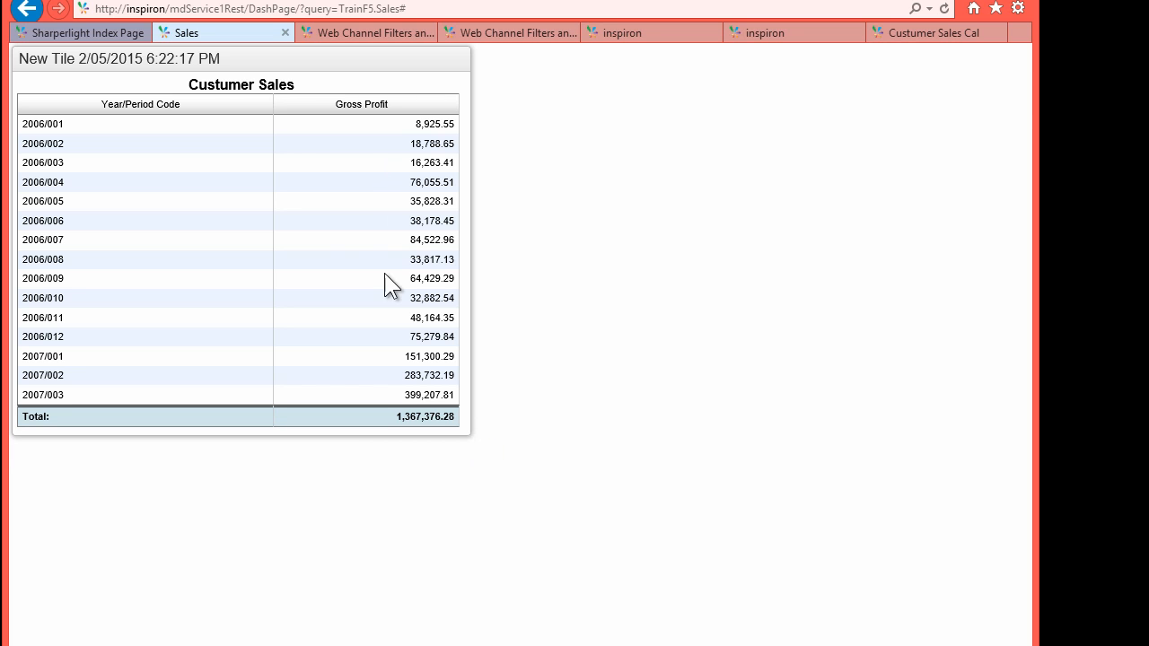
Move the Custumer Sales chart tile beside the sales table tile and bring the calendar tile below into view
scroll(163, 450, down, 1)
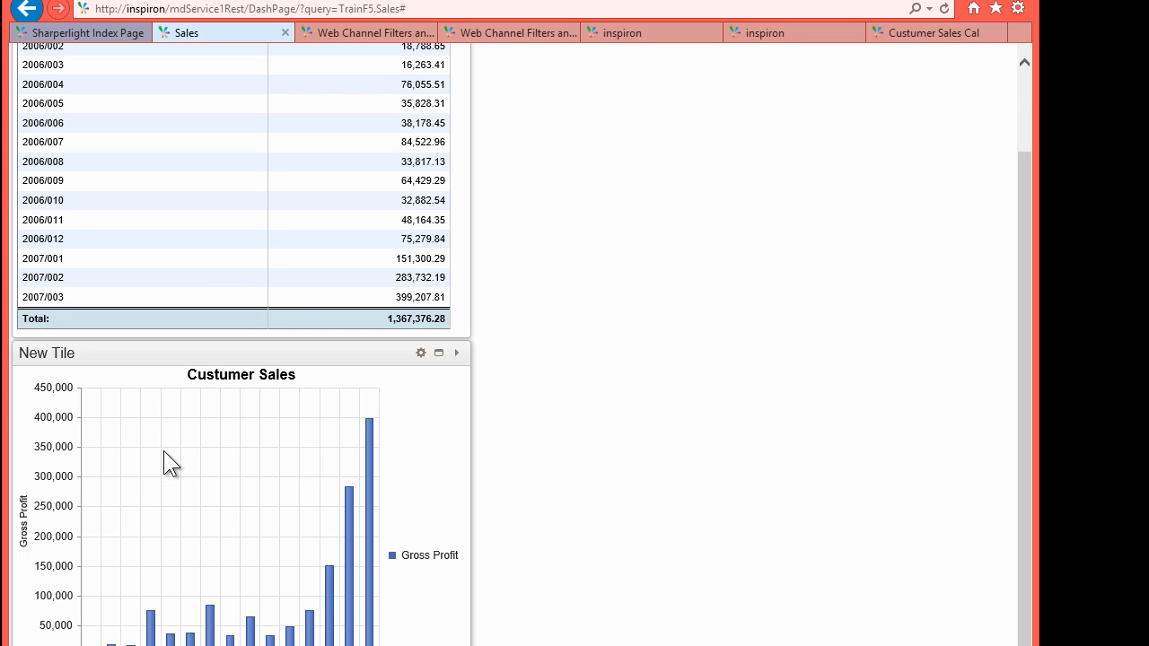
drag(116, 354, 642, 92)
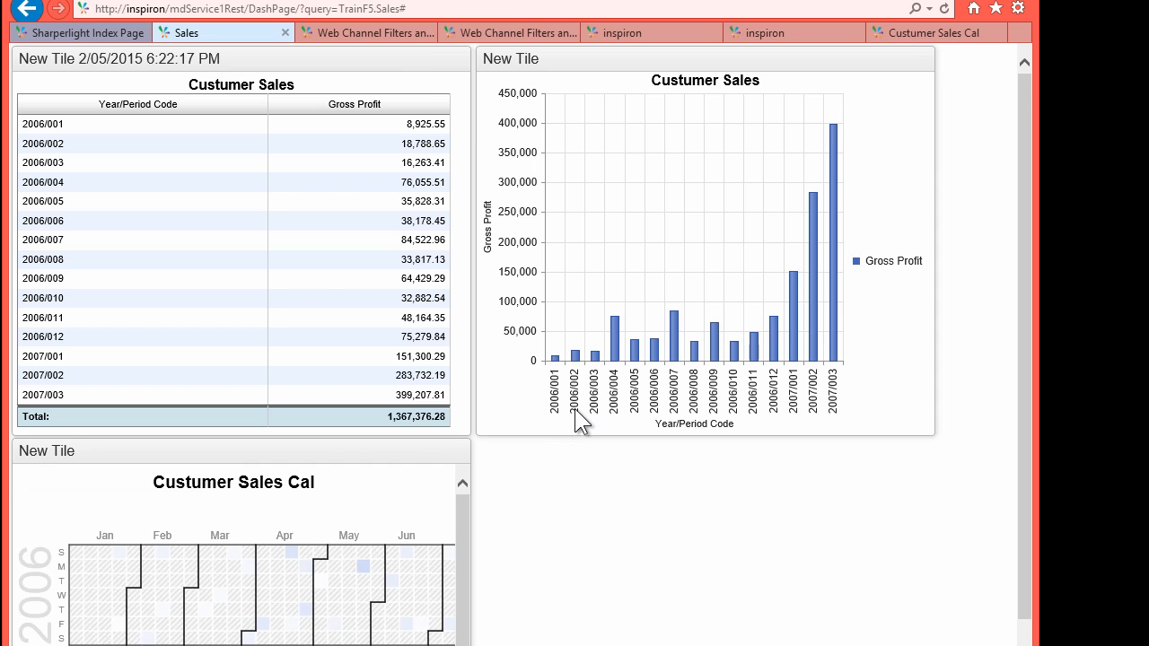
scroll(604, 453, down, 1)
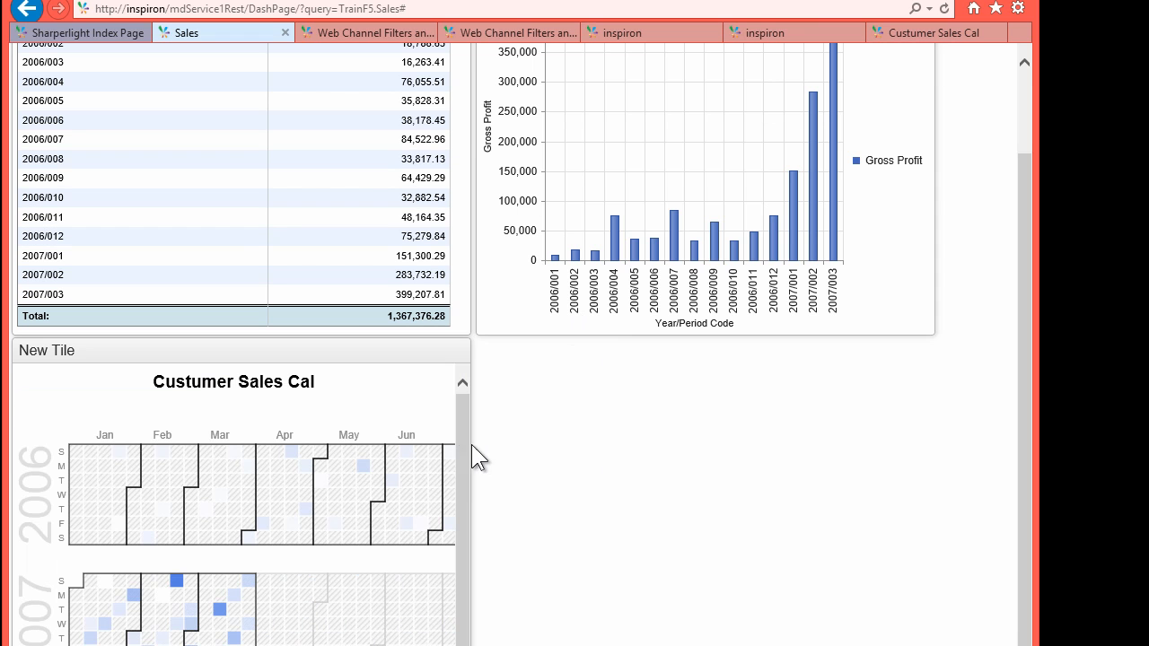
Widen the Custumer Sales Cal tile to span both tiles above it and set its title height to 1
drag(470, 444, 945, 455)
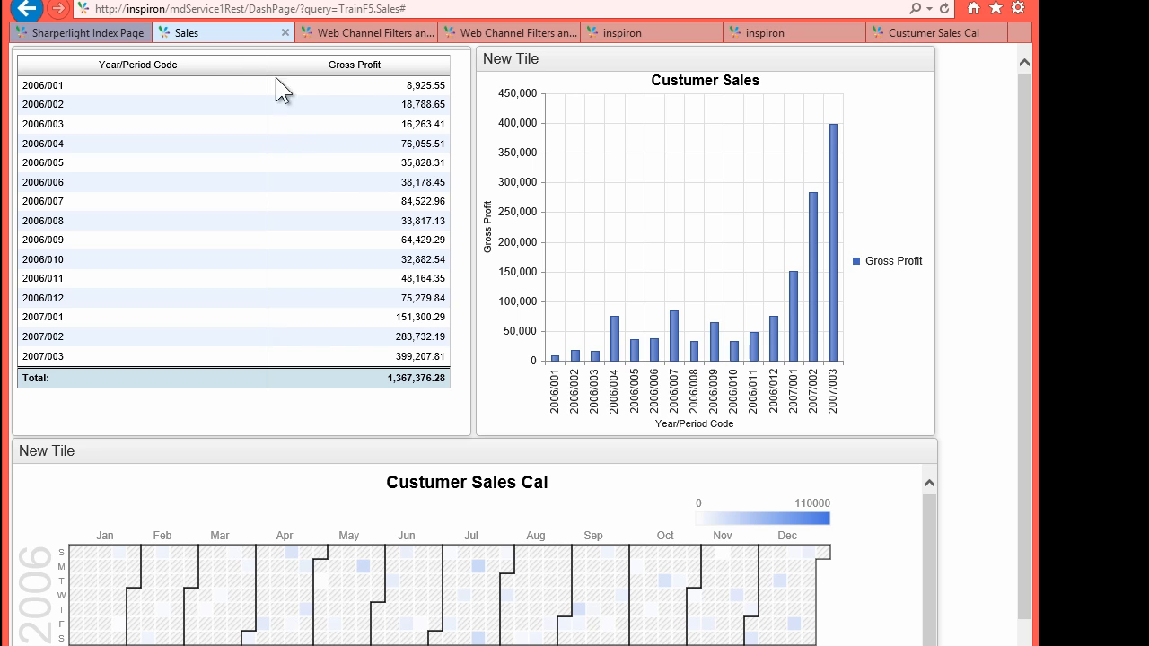
mouse_move(236, 47)
click(867, 451)
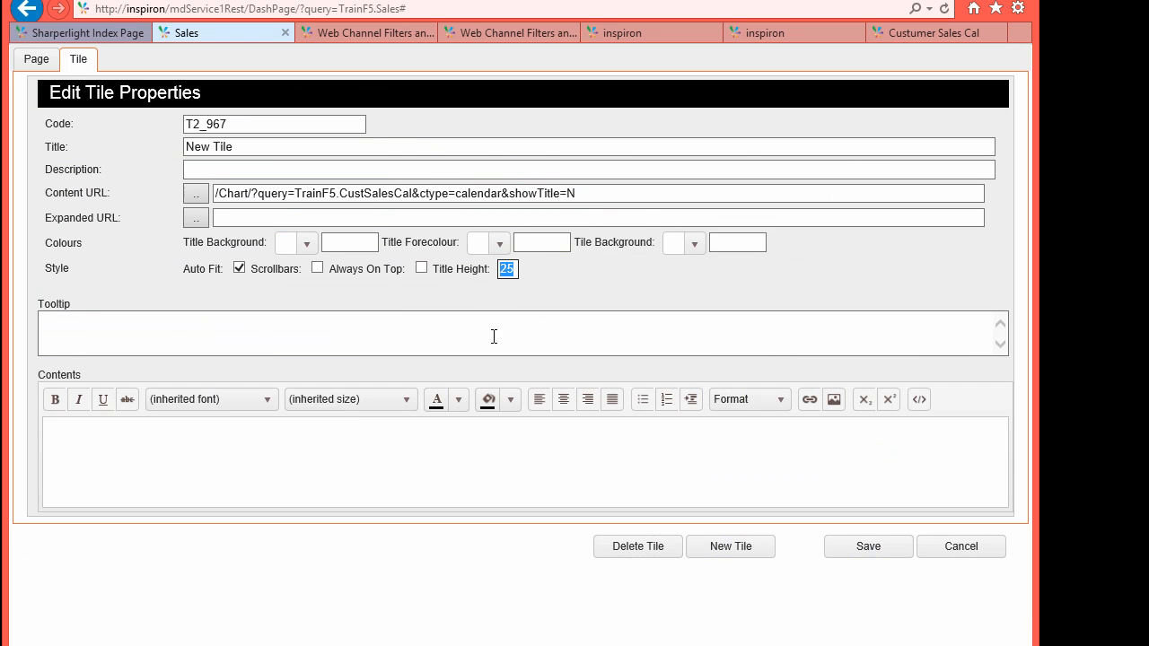
text(1)
click(866, 553)
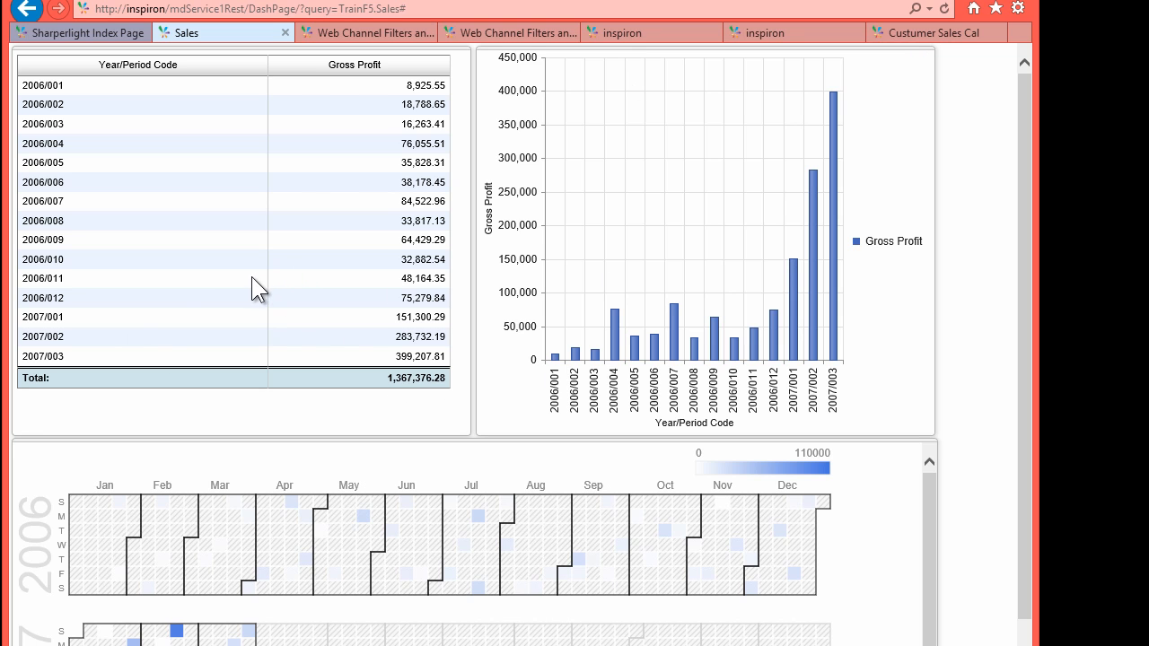
Shorten the row holding the sales table and chart tiles so the calendar tile moves up beneath them
click(269, 221)
scroll(280, 269, down, 1)
drag(523, 389, 522, 352)
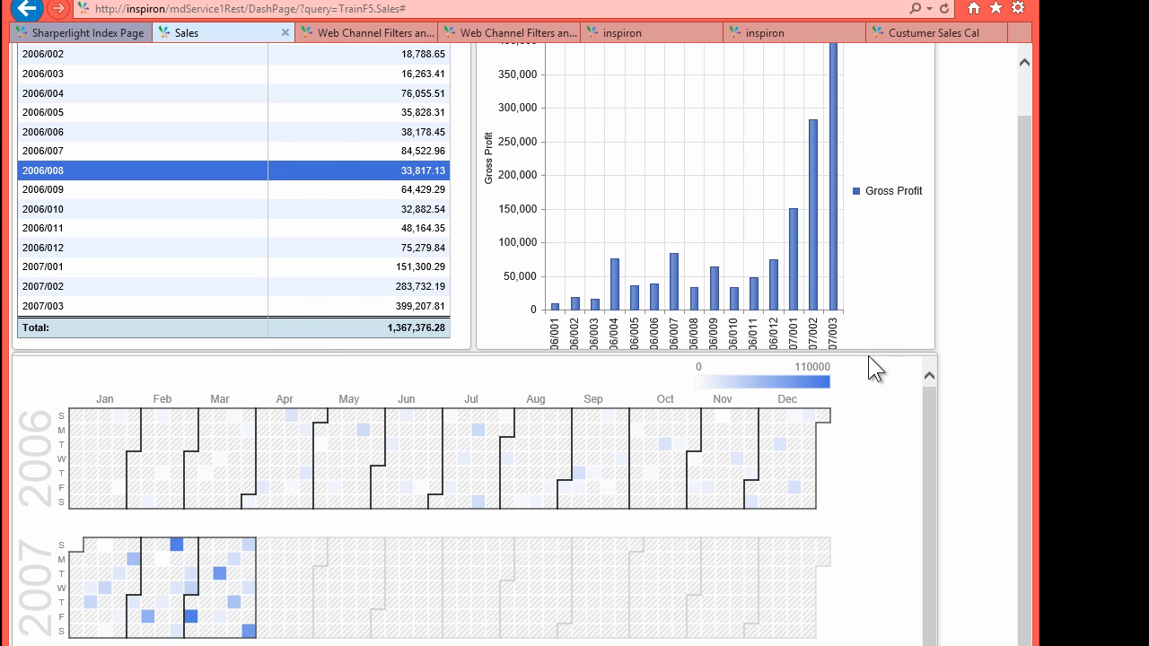
scroll(1019, 98, up, 1)
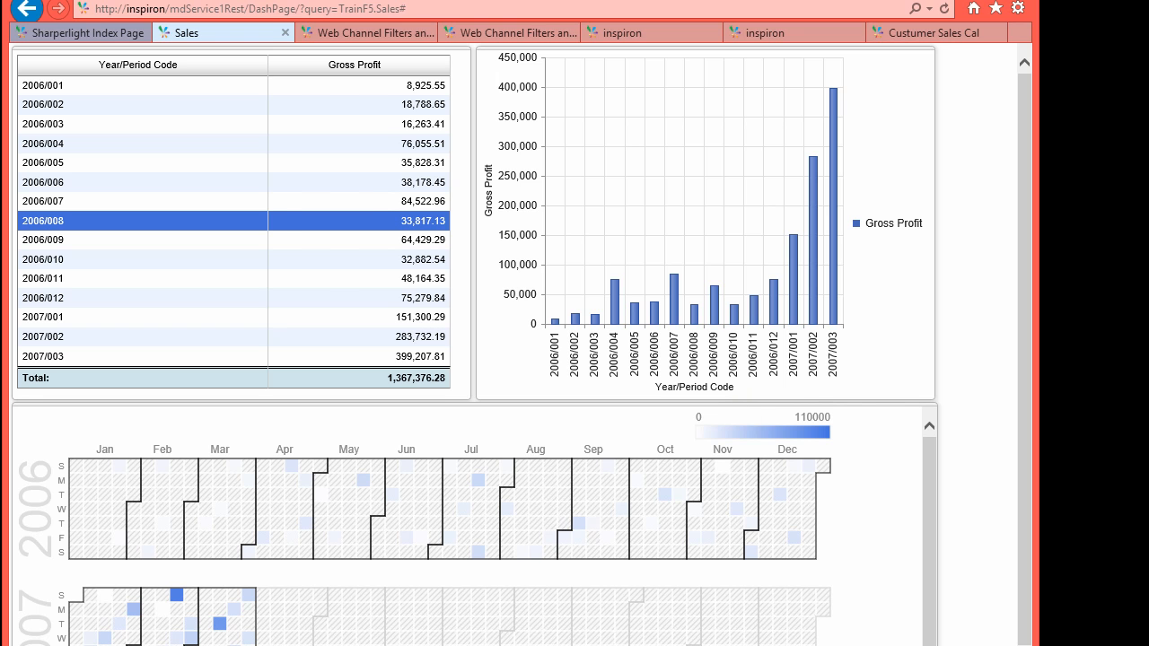
Switch to Publisher and open the TrainF5 LayoutTabs query's report layout for editing
key(alt+Tab)
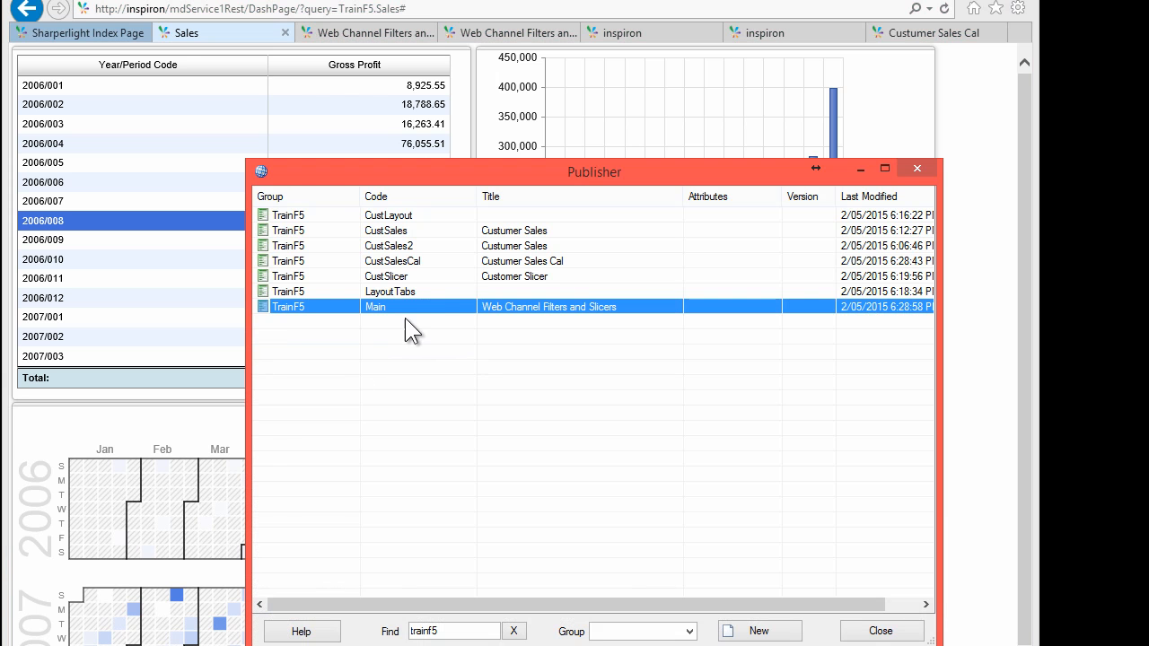
click(386, 291)
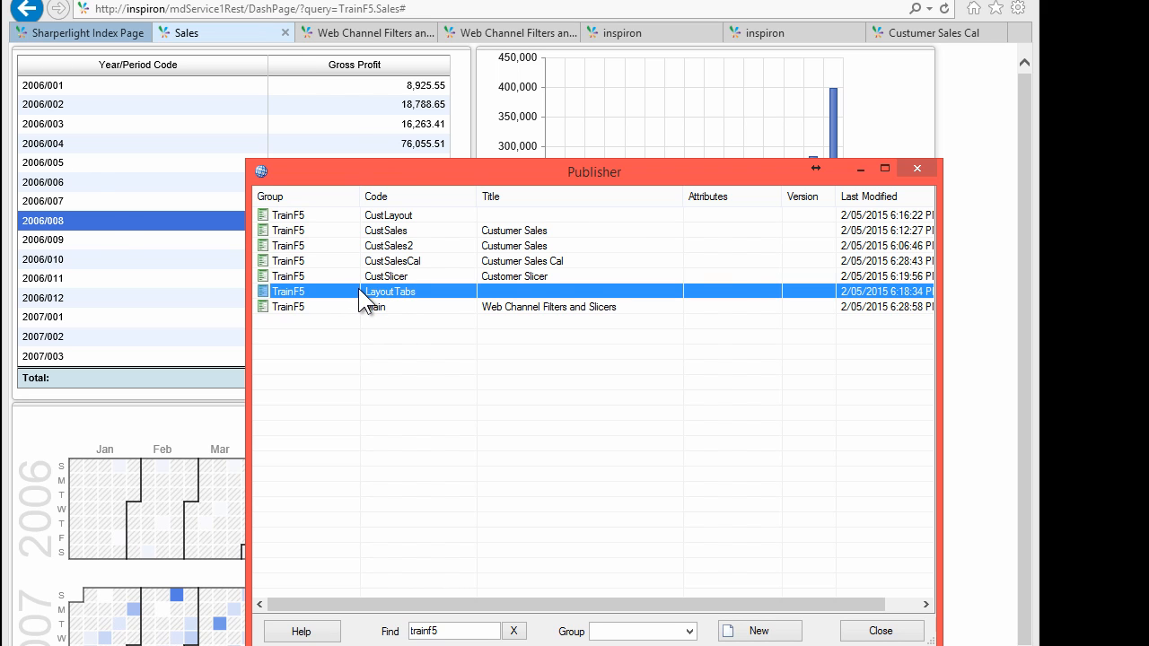
double_click(358, 289)
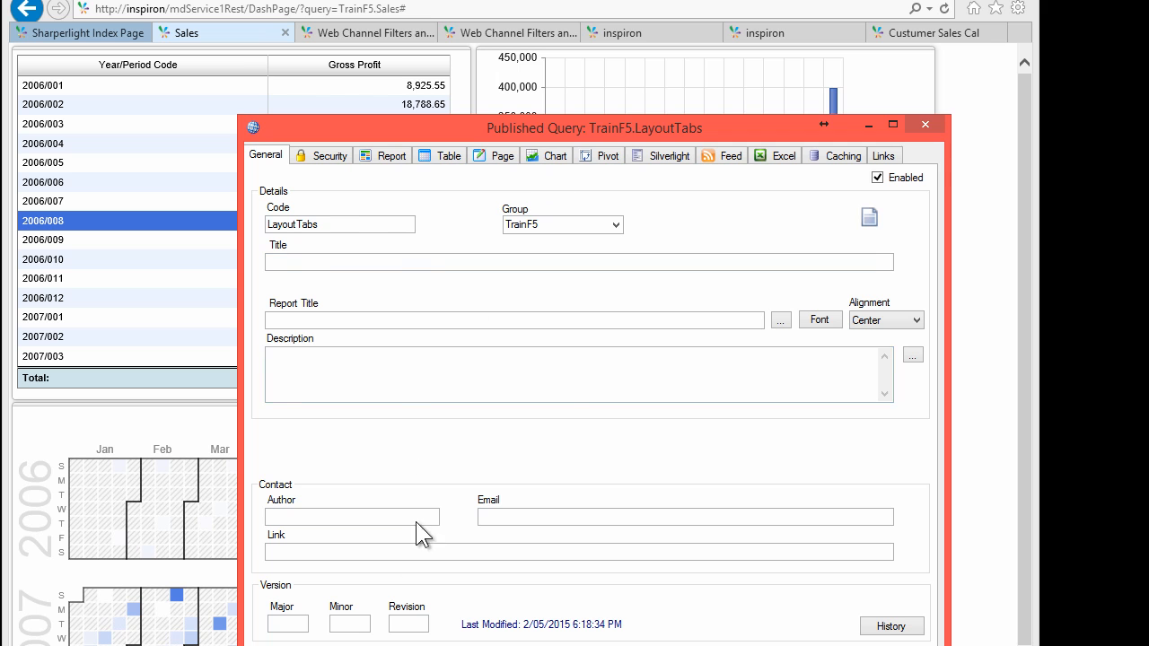
click(392, 156)
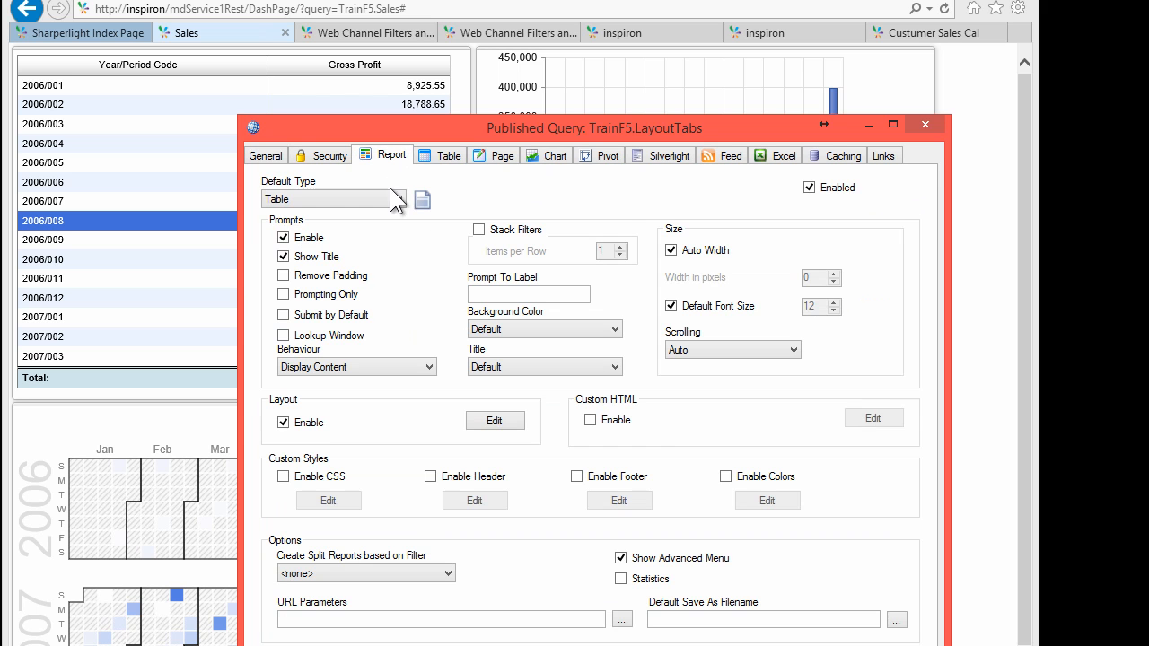
click(494, 422)
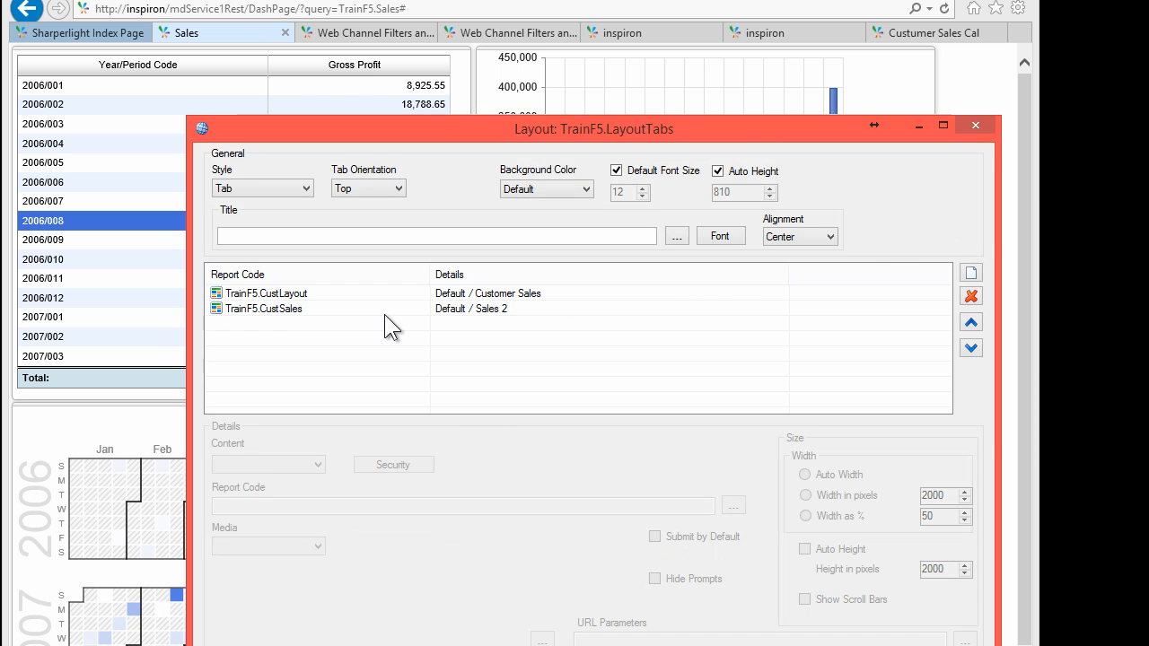
Change the content type of the Sales 2 tab entry, TrainF5.CustSales, to DashPage
click(354, 307)
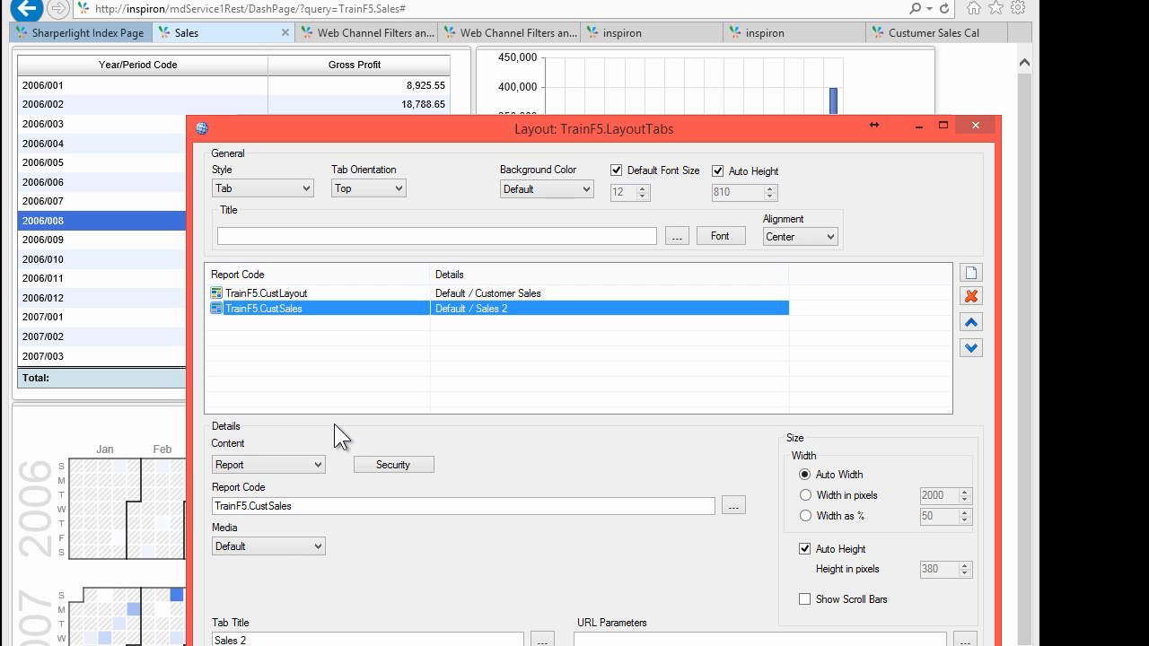
click(291, 465)
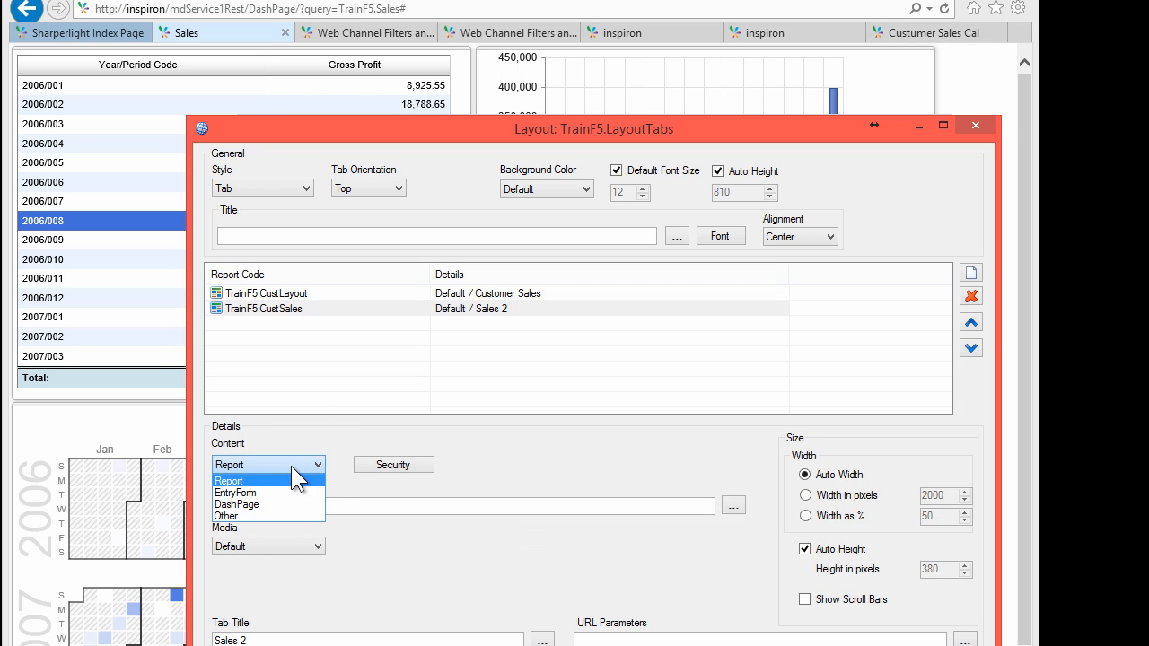
click(242, 504)
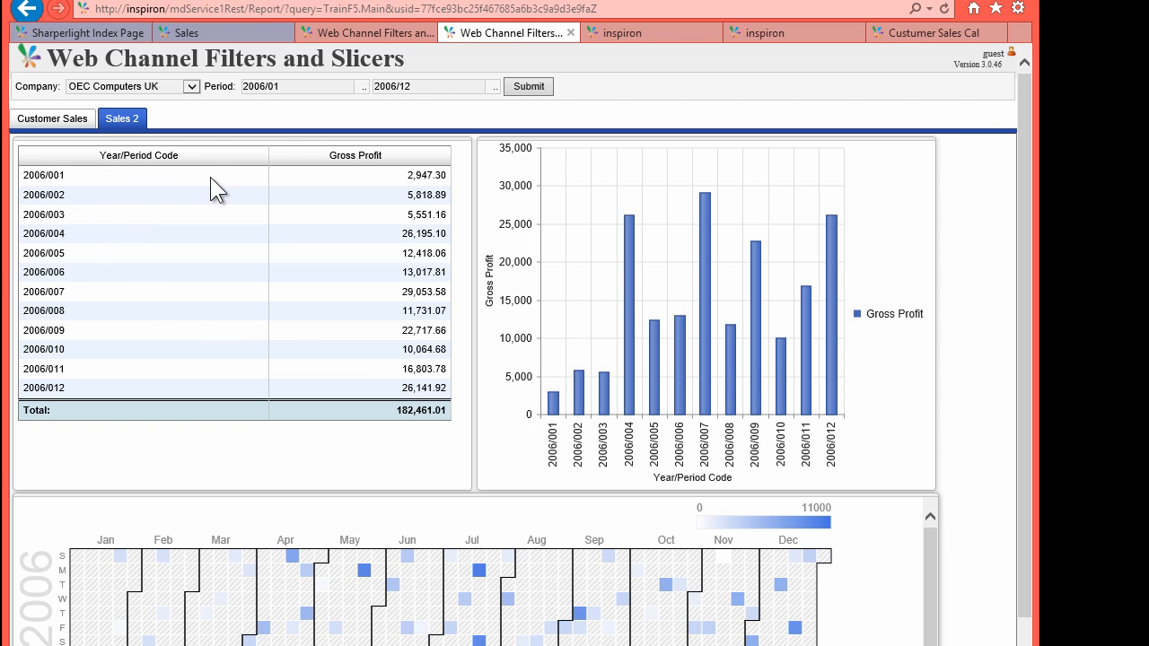
Check the sales table tile's options on the report's Sales 2 tab, and return to the Customer Sales tab
mouse_move(428, 157)
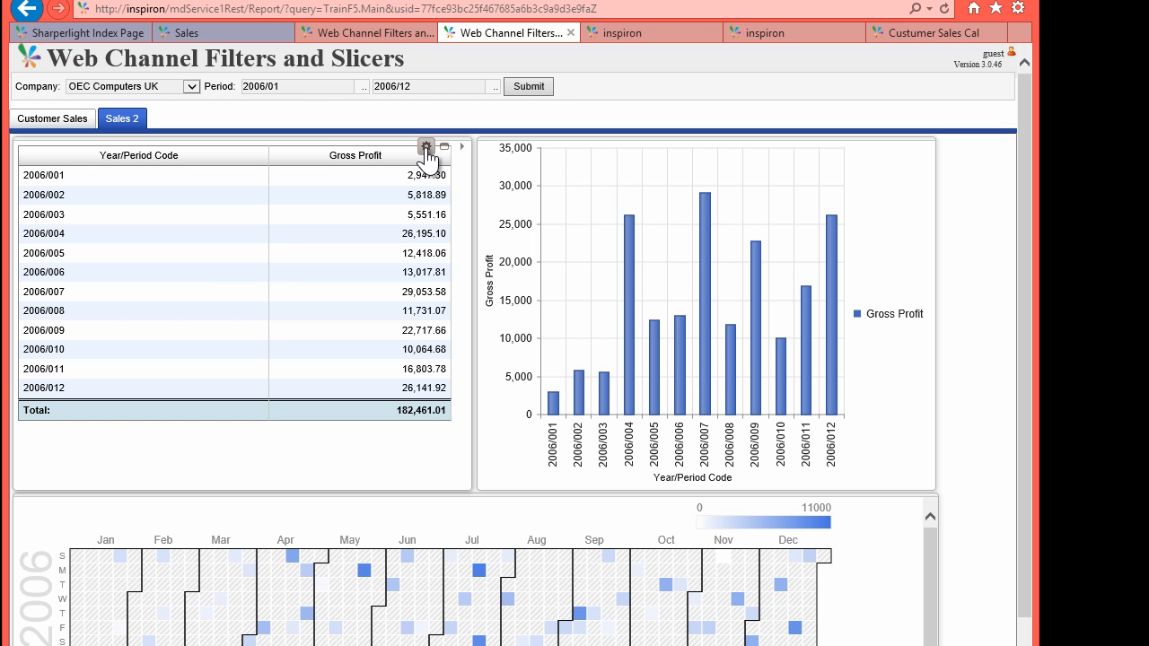
click(427, 154)
click(503, 282)
key(Escape)
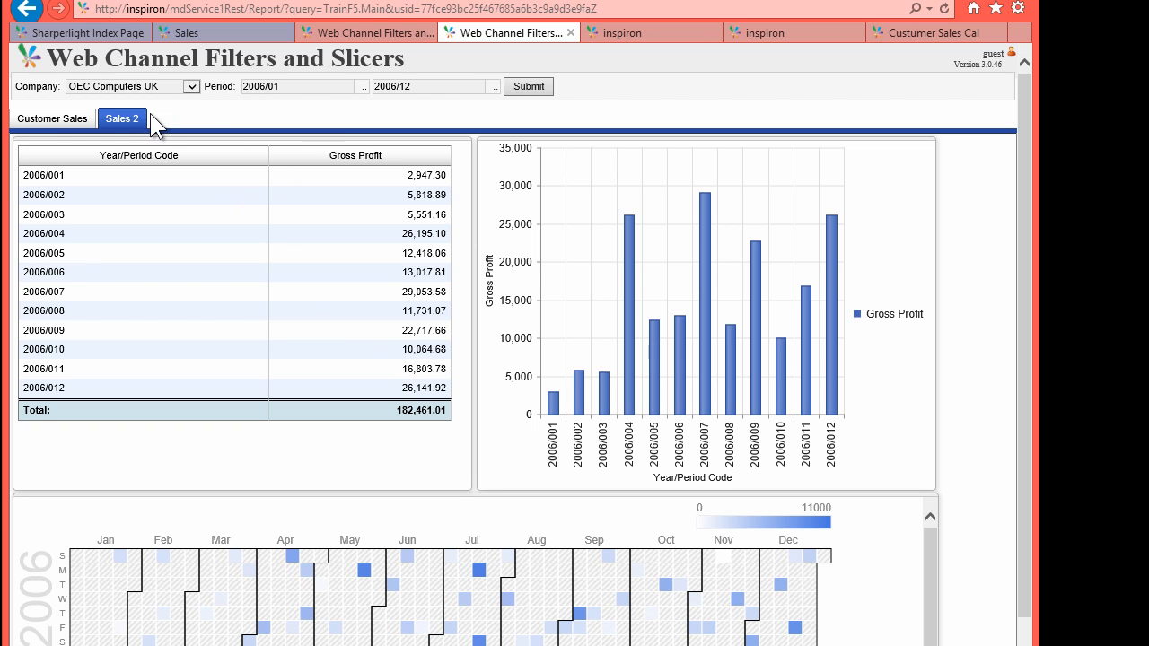
click(59, 123)
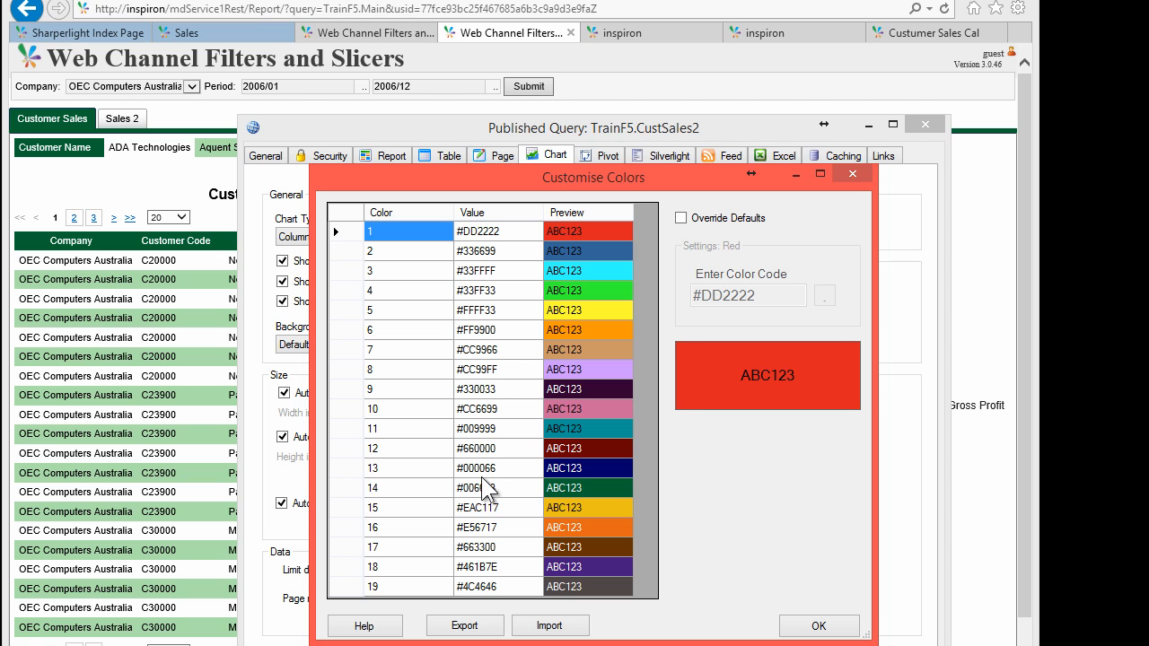
Override the default chart colors of the CustSales2 query and select dark green color 14's code, #006633
click(484, 490)
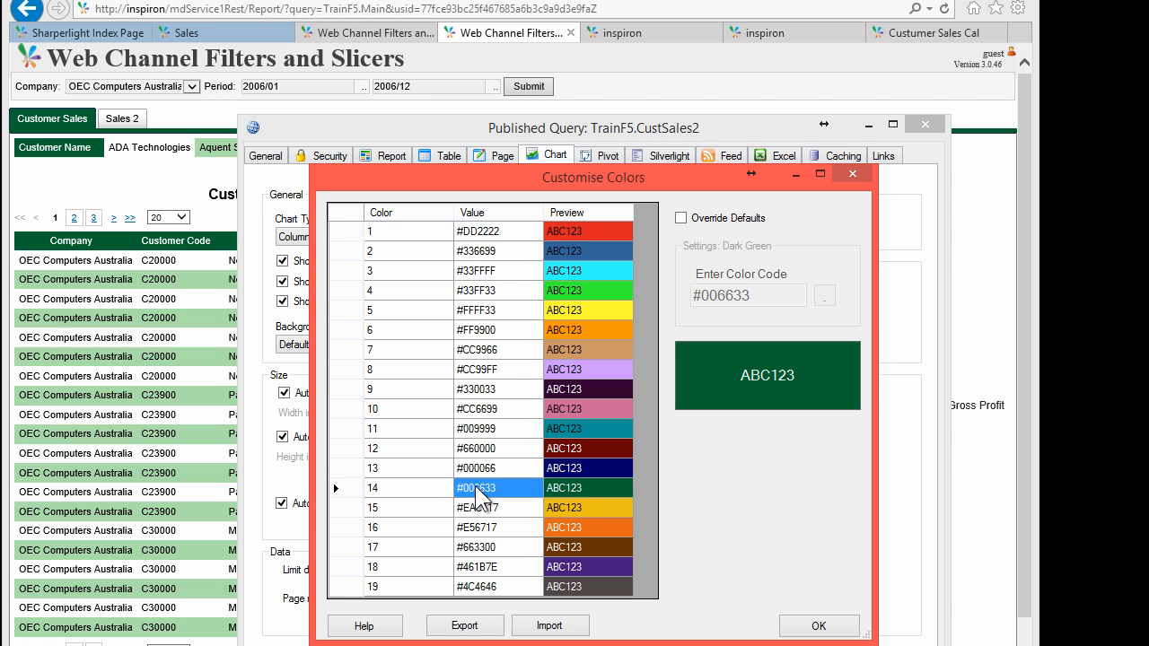
click(707, 220)
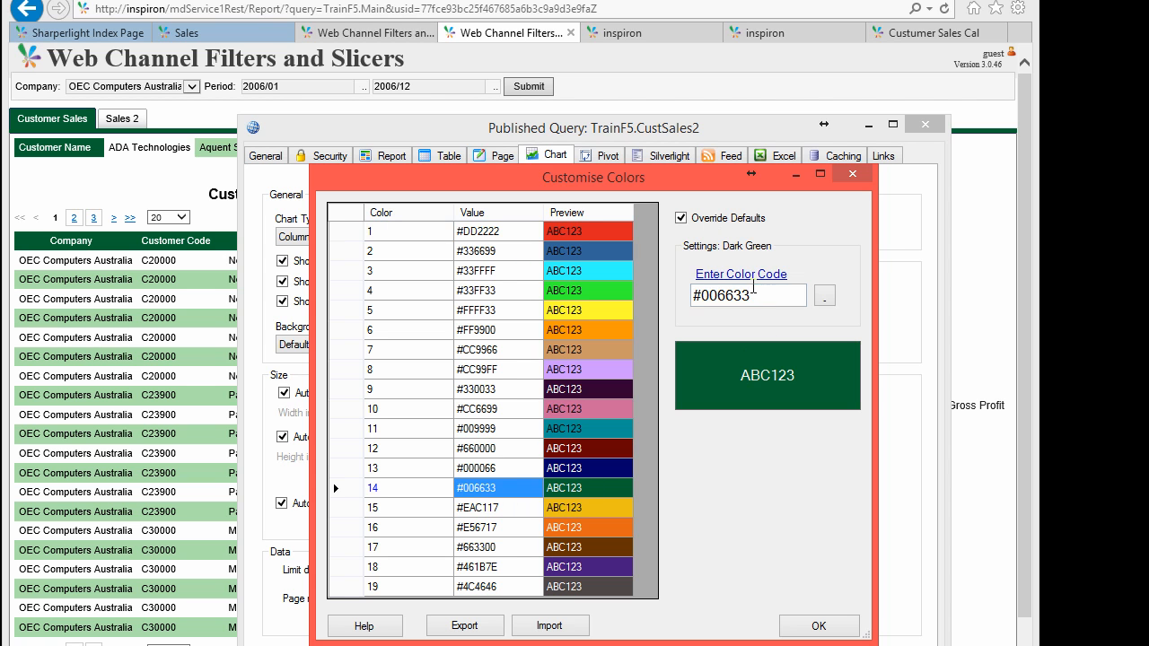
drag(758, 295, 640, 284)
click(122, 118)
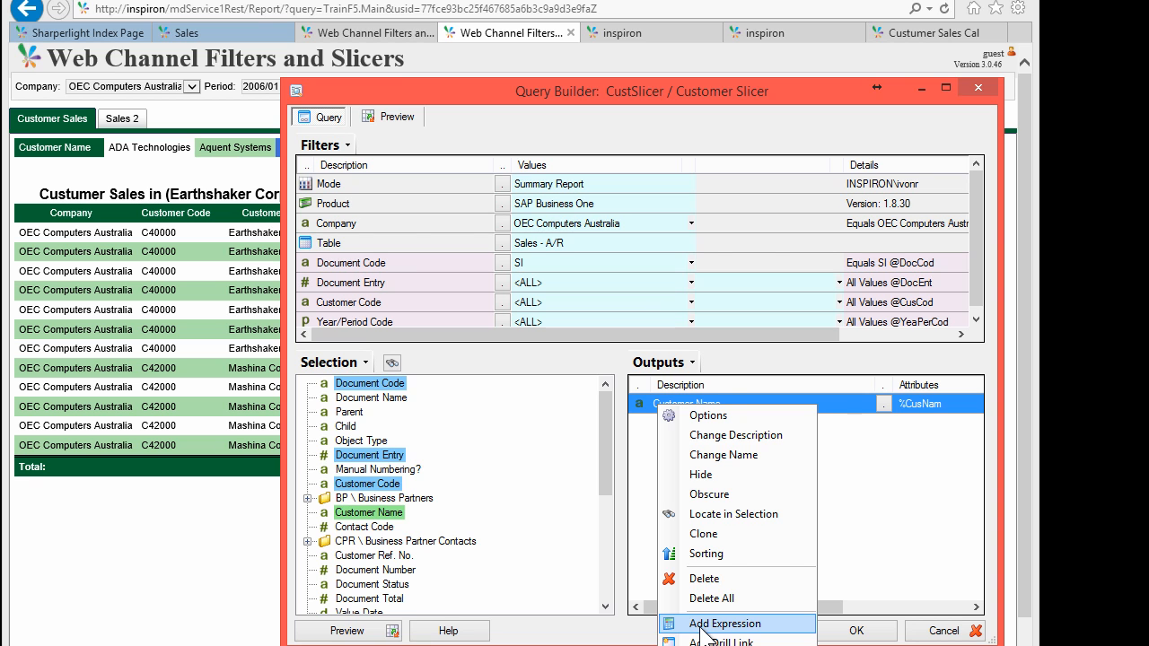
Add an expression output to the CustSlicer query based on the Checkbox Filter Slicer - Advanced function
click(704, 625)
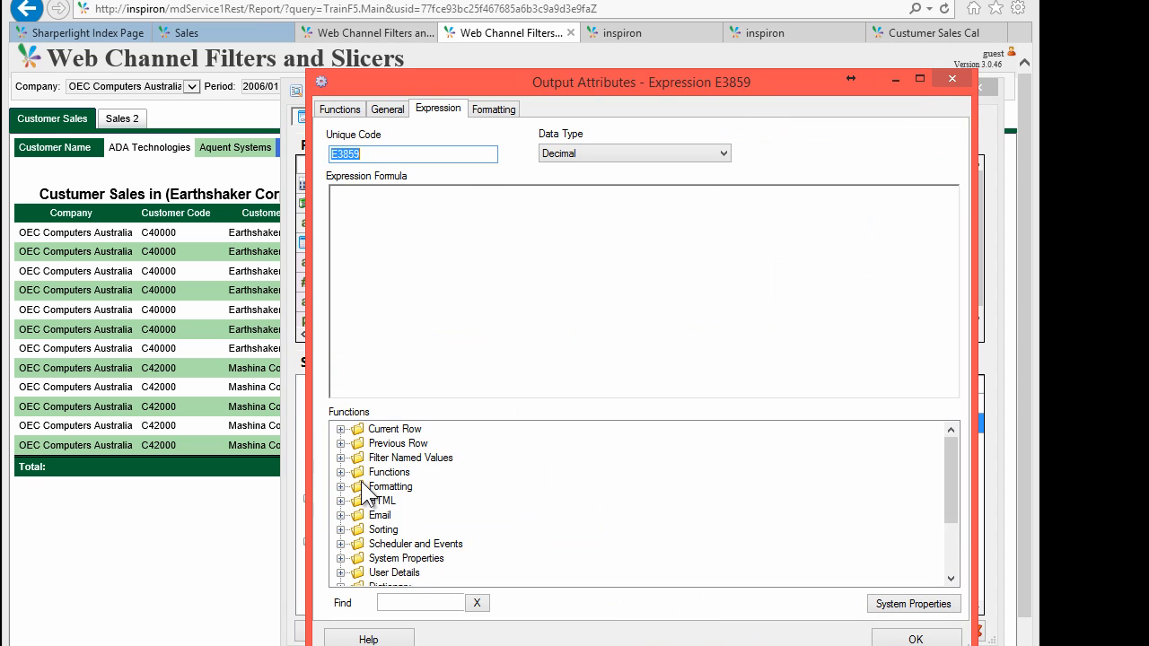
click(363, 485)
click(420, 602)
text(slic)
click(440, 458)
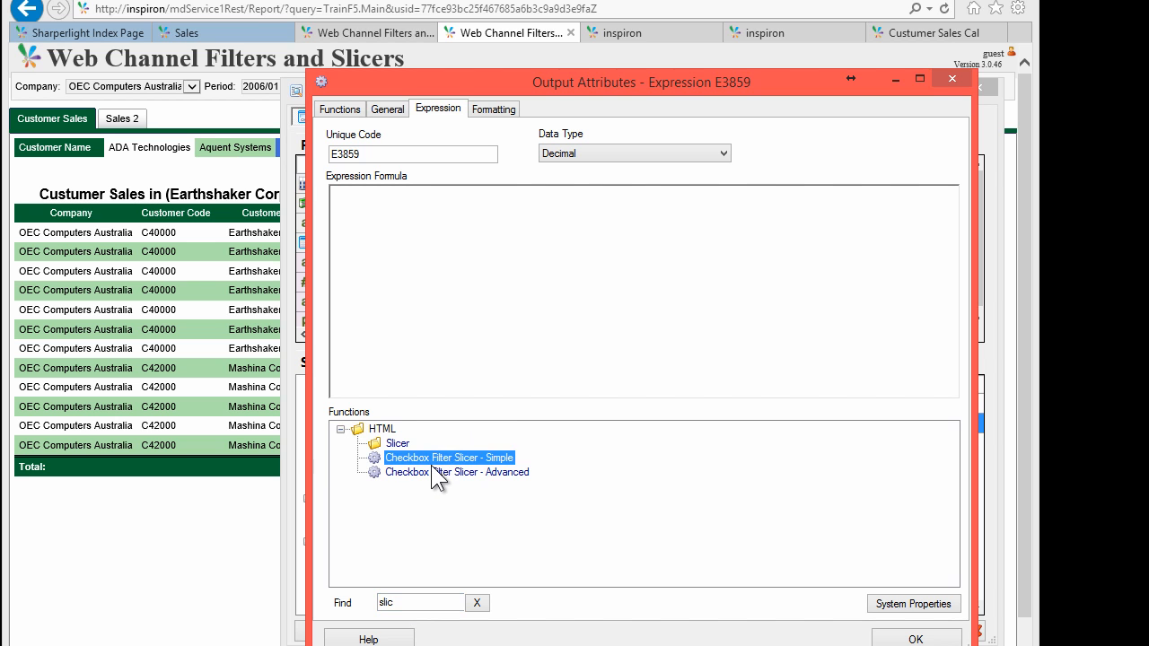
click(428, 473)
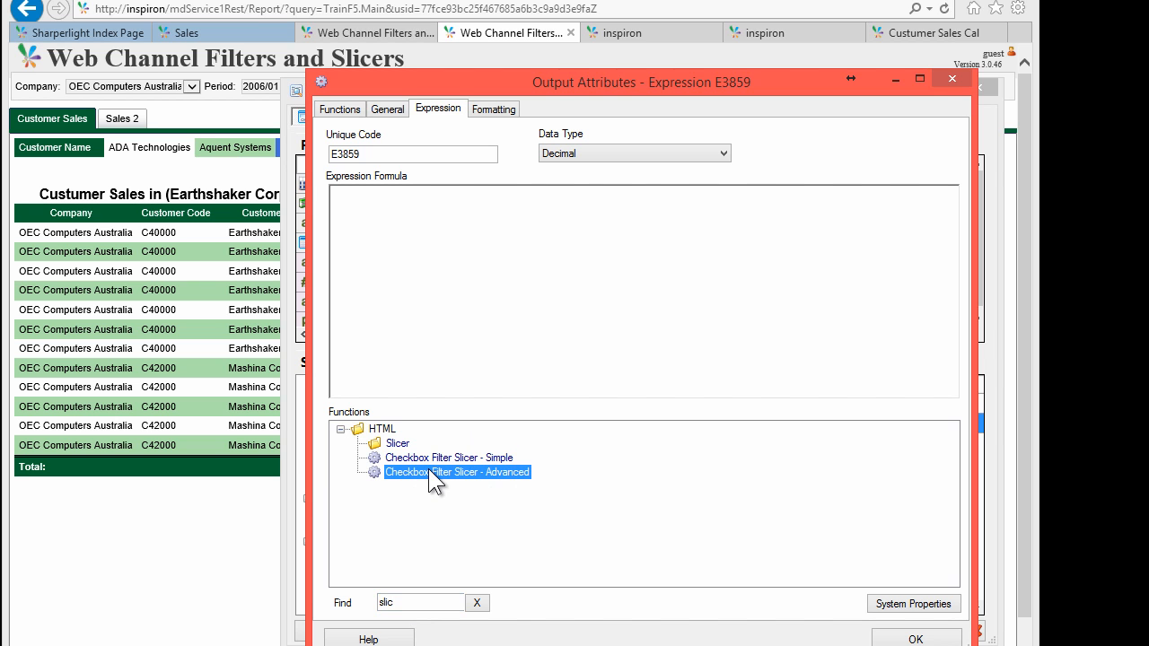
double_click(457, 475)
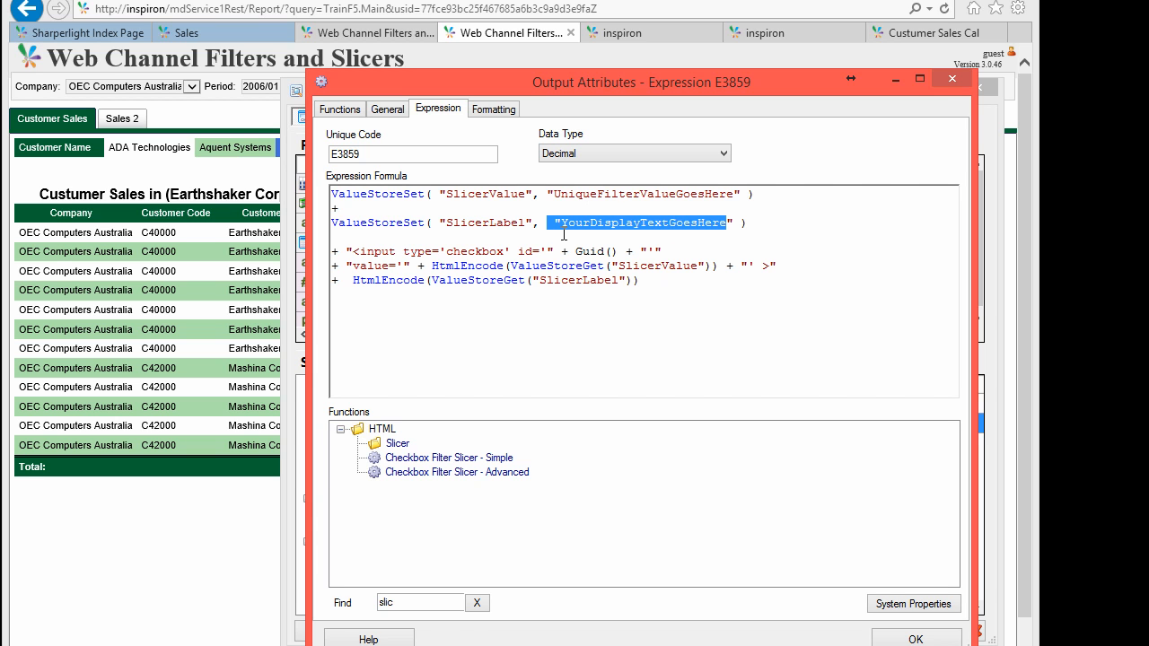
click(915, 639)
Copy the Customer Name output's name, CusNam, and assign it as the slicer expression's output name
click(697, 428)
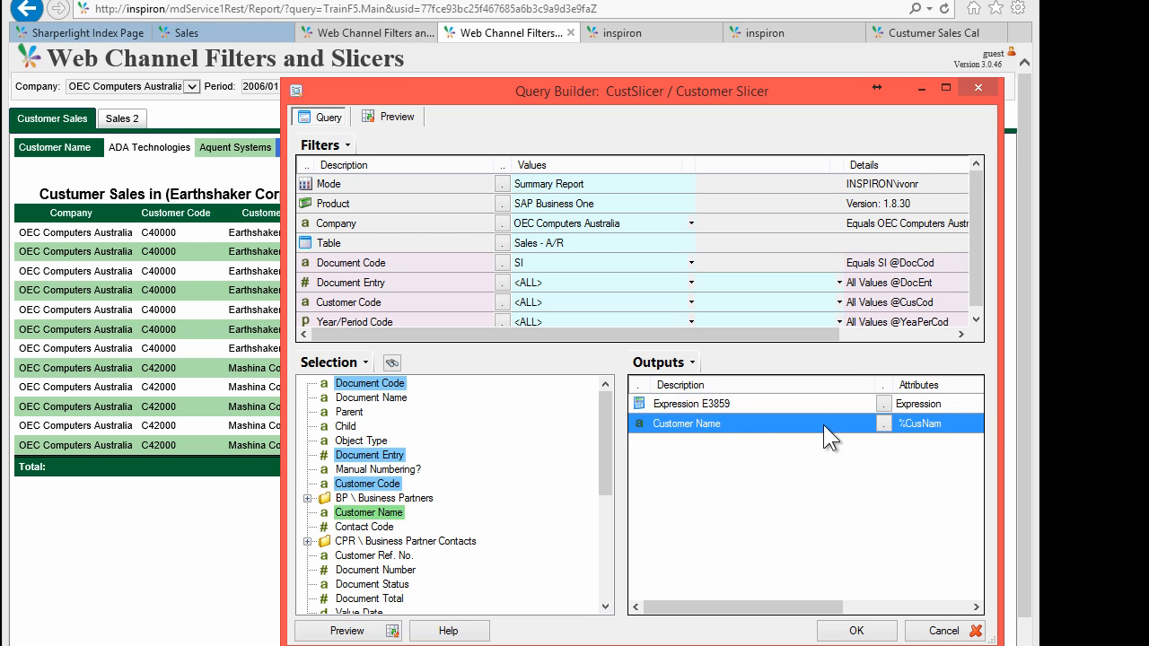
double_click(915, 425)
key(ctrl+c)
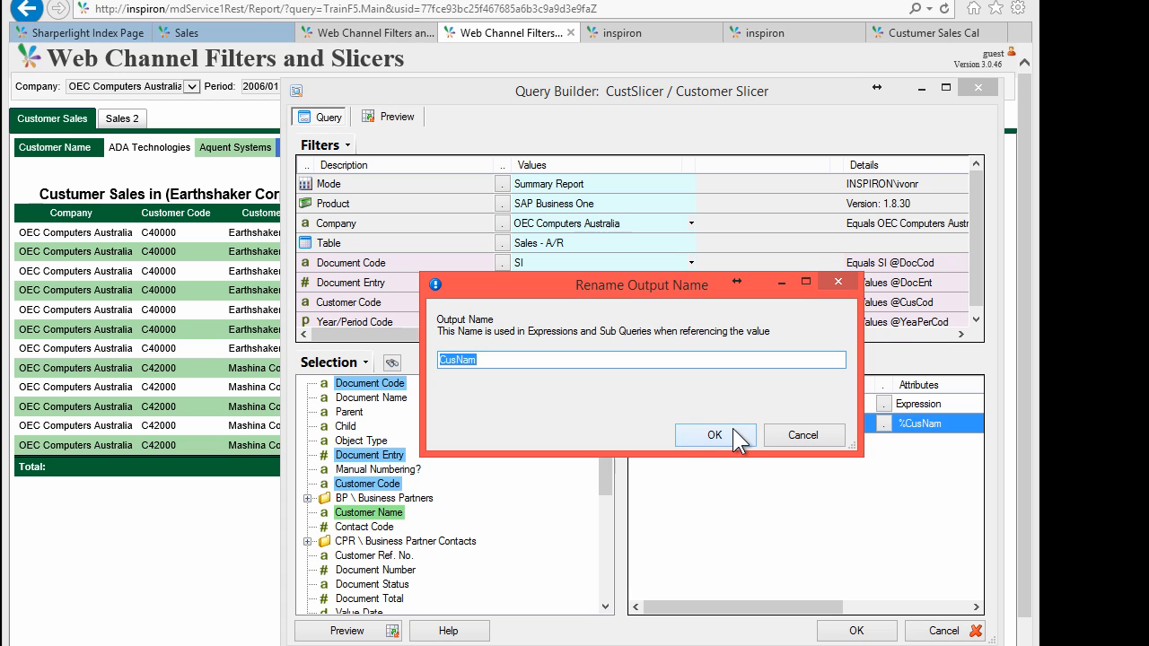
click(715, 435)
right_click(679, 406)
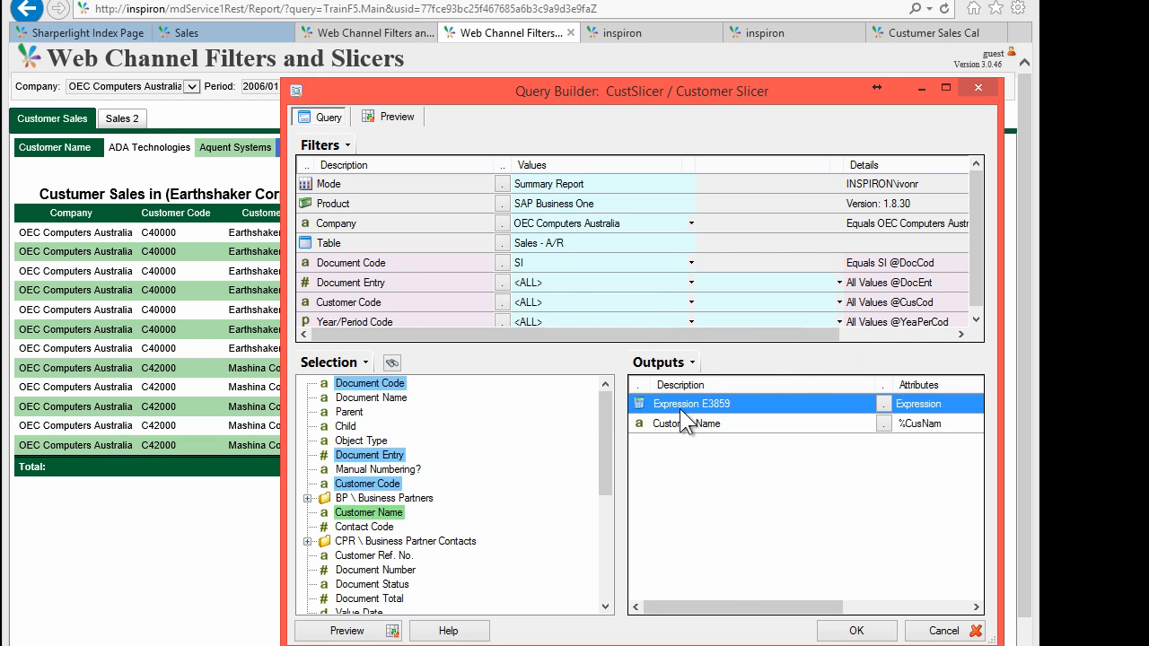
click(736, 411)
key(ctrl+v)
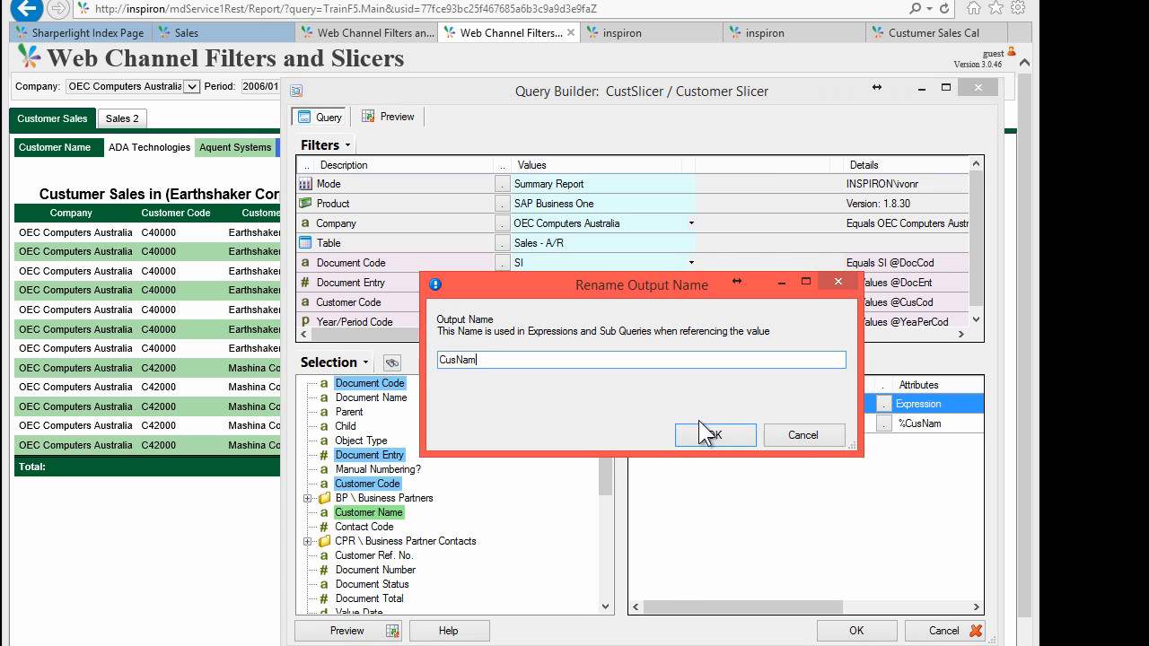
click(711, 434)
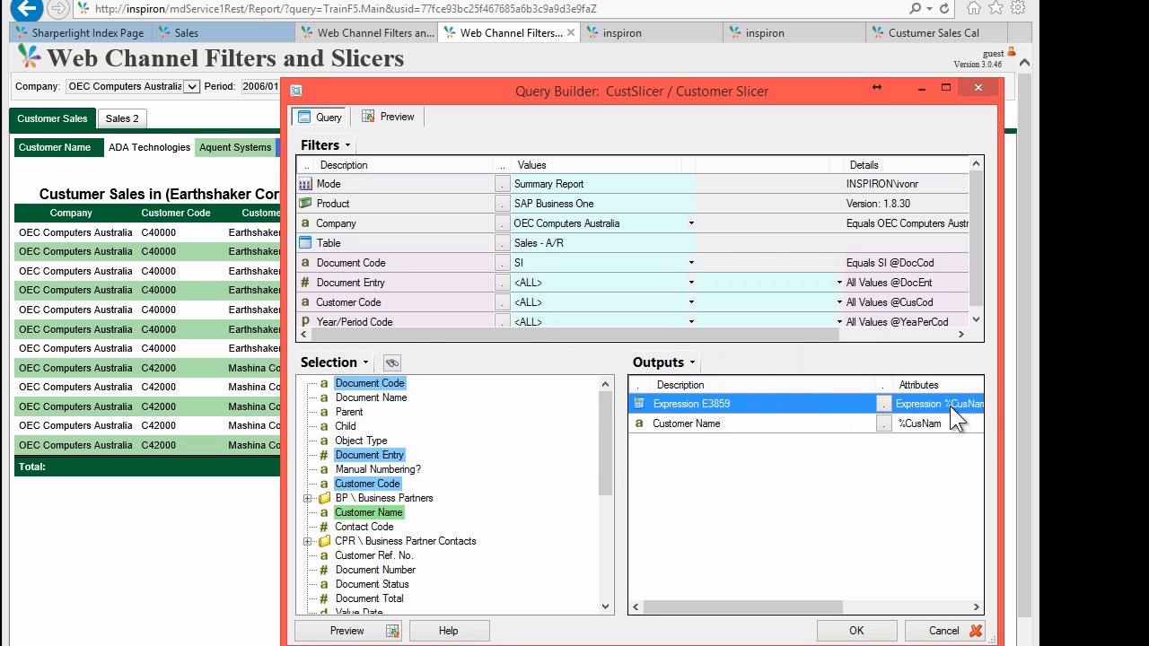
Narrow the outputs' Description column and rename the Customer Name output to CusNamX
drag(873, 385, 840, 385)
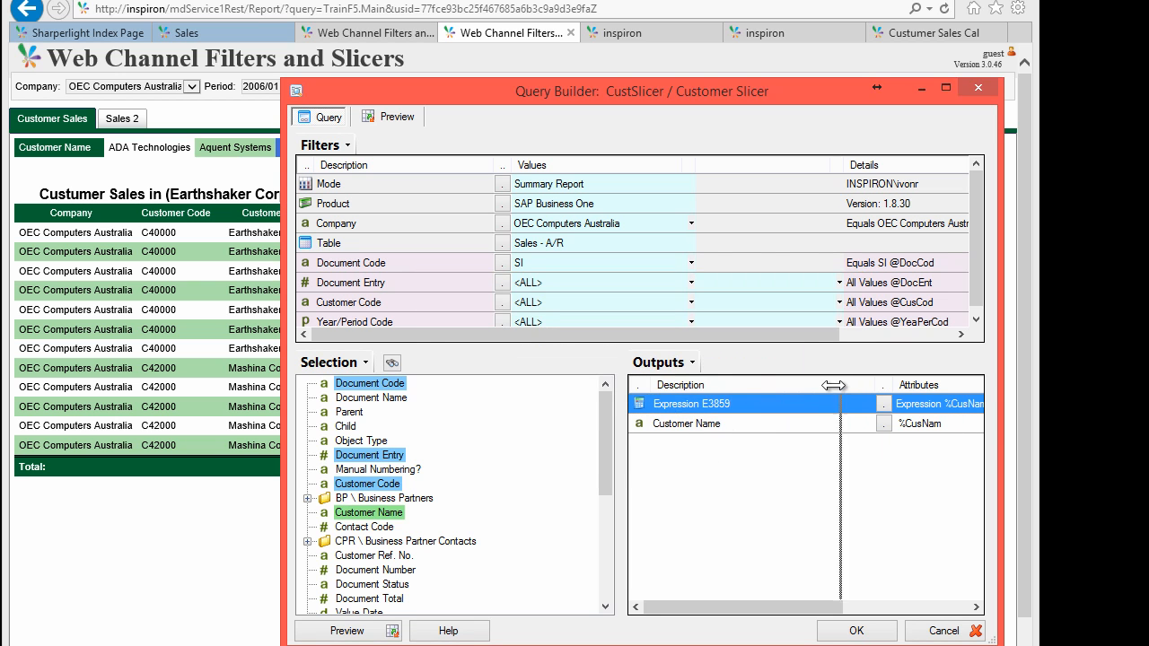
click(734, 420)
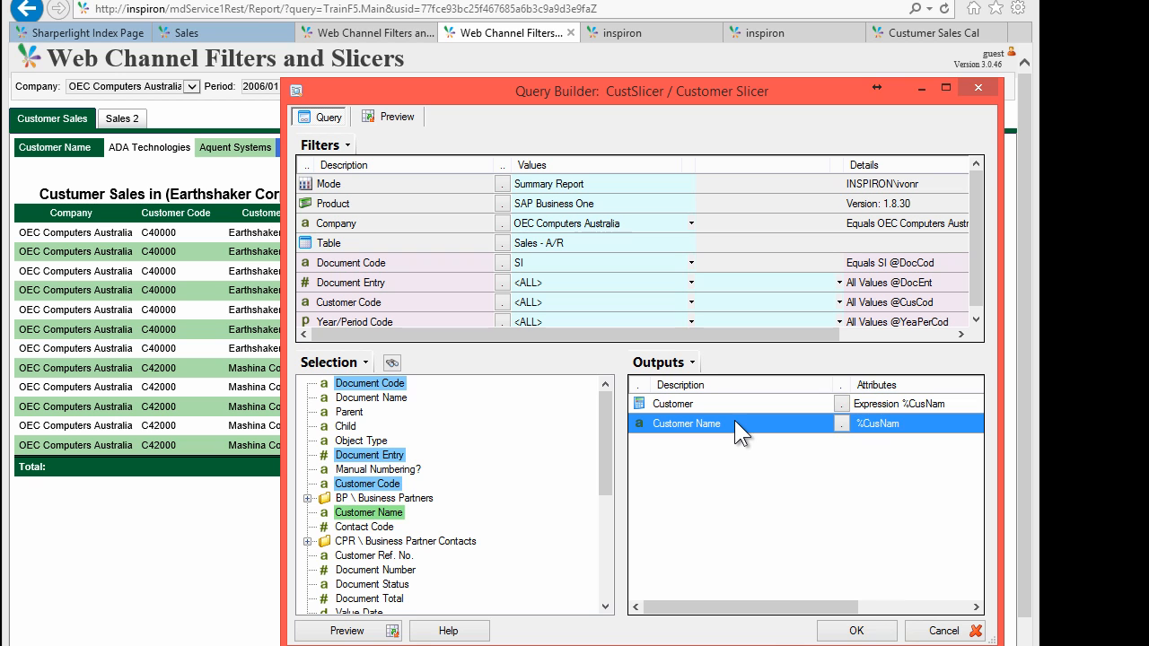
right_click(735, 420)
click(802, 412)
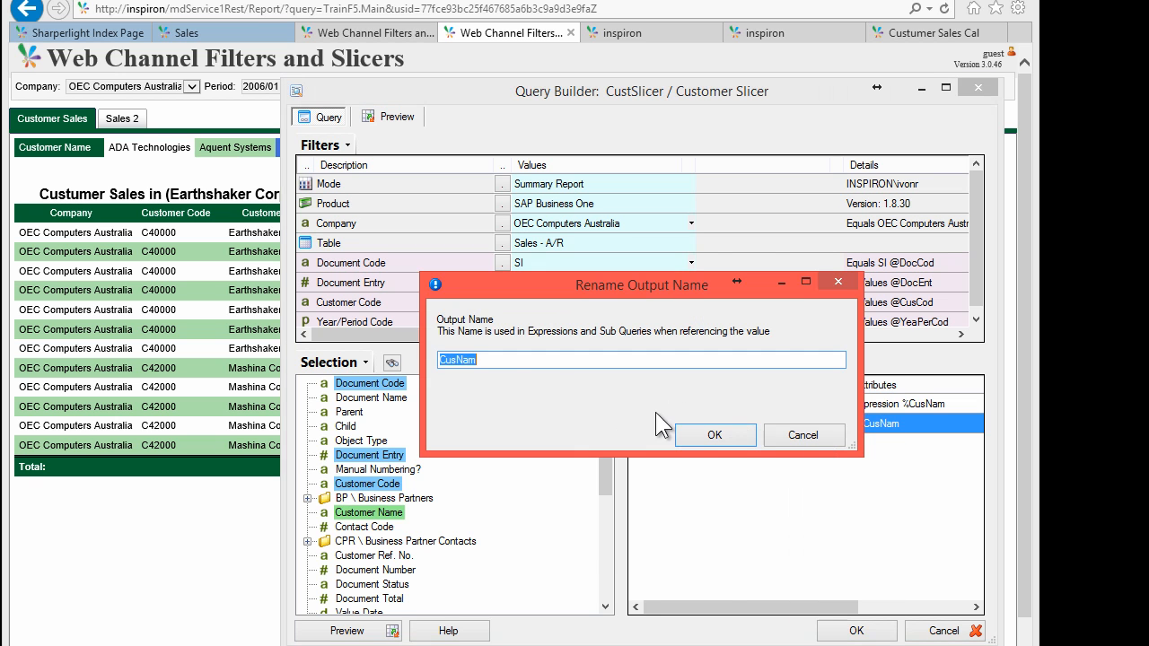
click(511, 359)
text(X)
click(715, 435)
Update the Customer expression so that SlicerValue and SlicerLabel both reference {%CusNamX}
double_click(718, 404)
click(606, 195)
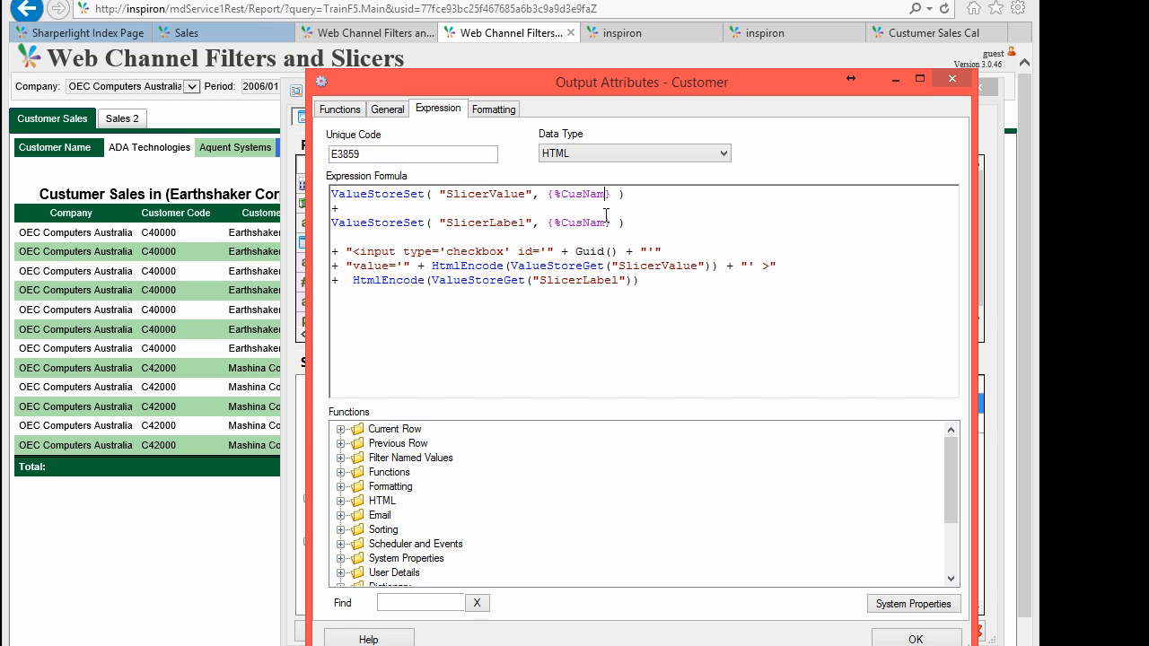
text(X)
click(607, 223)
text(X)
click(897, 639)
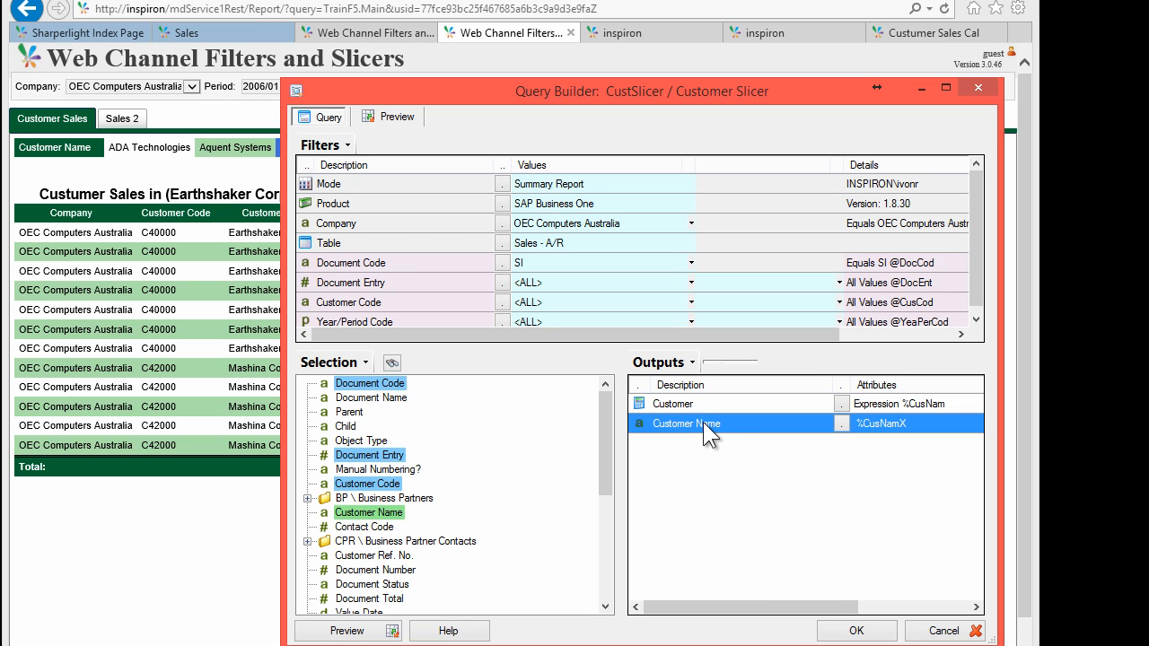
Check the Customer Name output's hide setting and accept the CustSlicer query changes
right_click(730, 423)
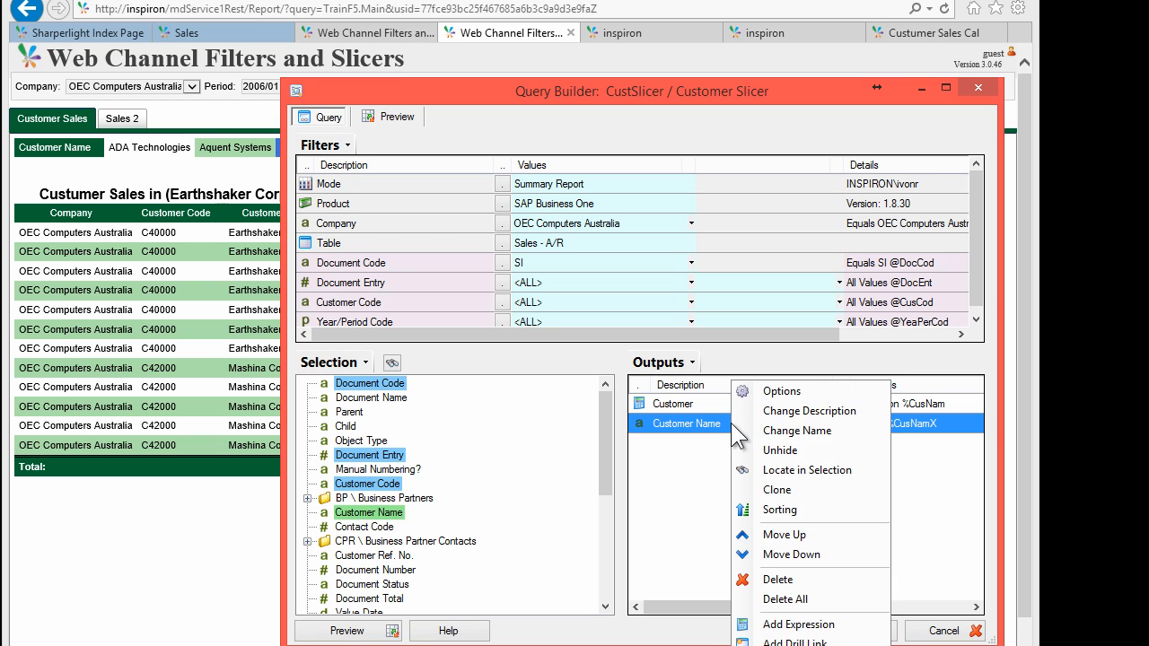
click(637, 601)
click(866, 630)
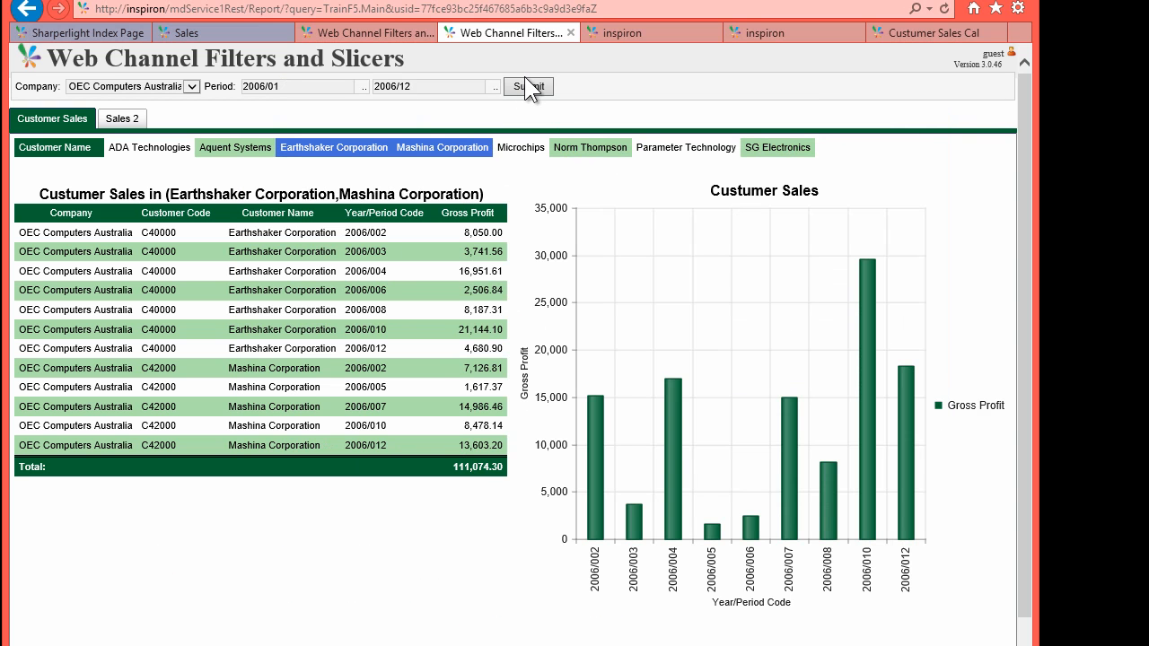
Resubmit the Customer Sales report and test its customer checkbox slicer by clearing the selections and choosing Mashina Corporation and Microchips
click(528, 87)
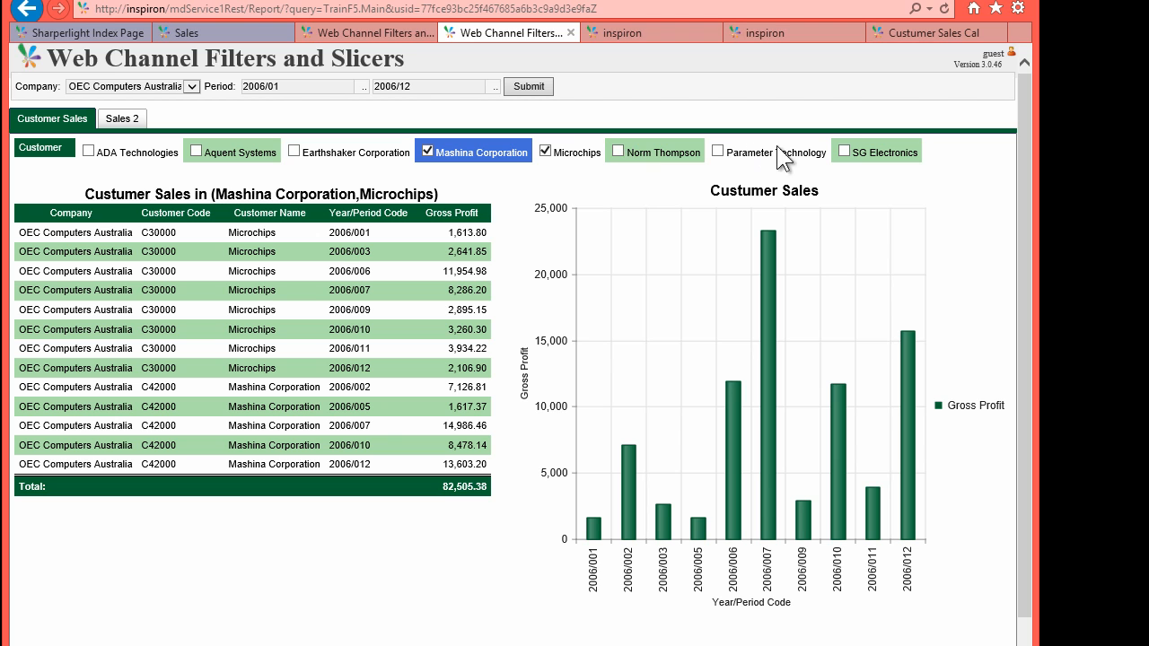
click(427, 150)
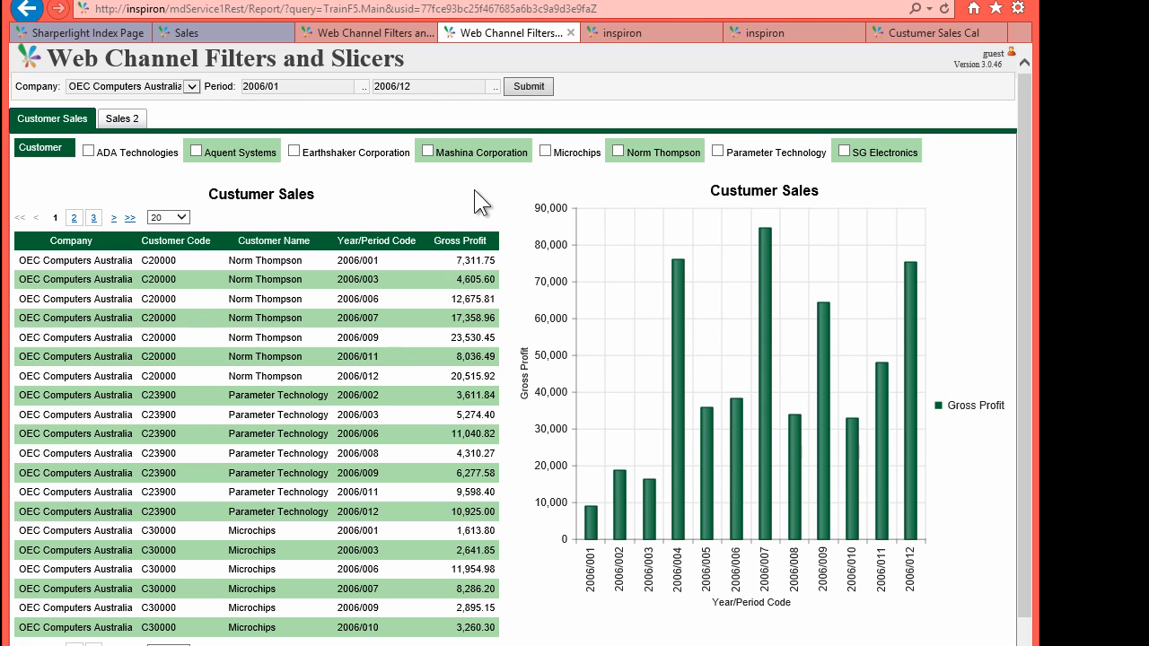
click(88, 150)
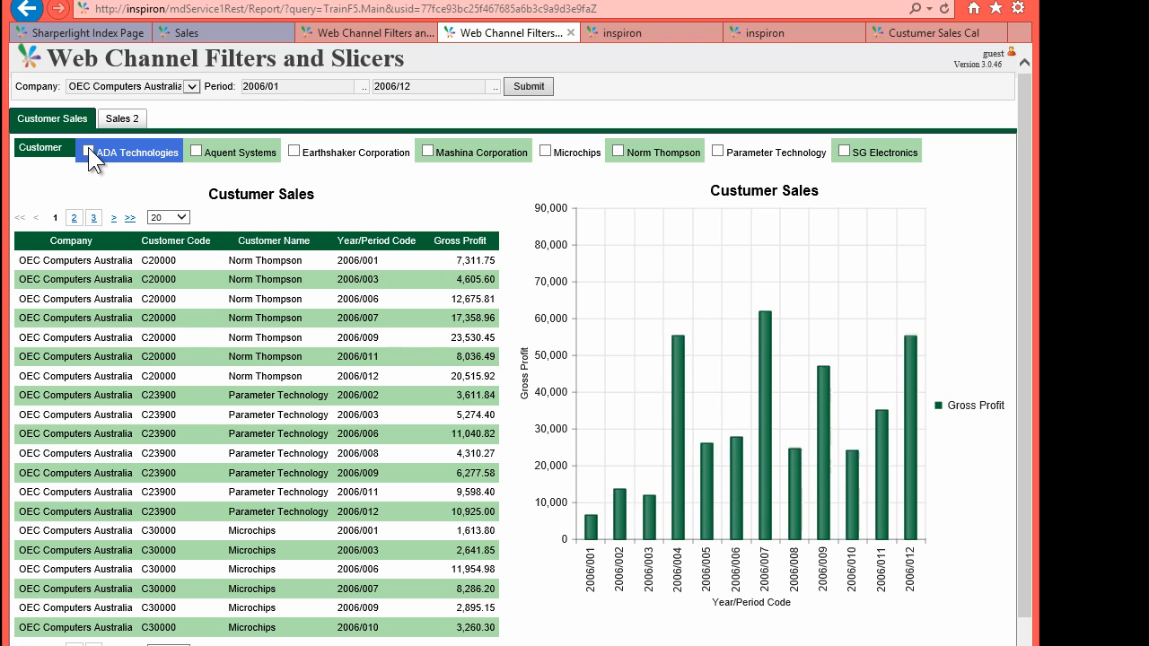
click(386, 153)
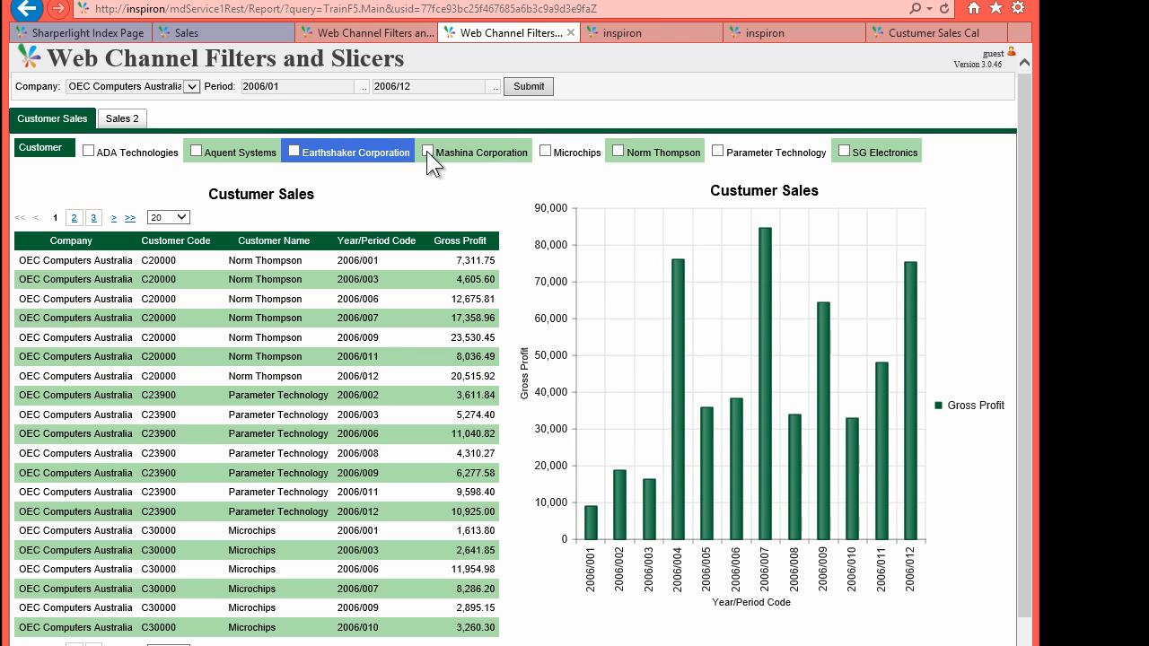
click(427, 151)
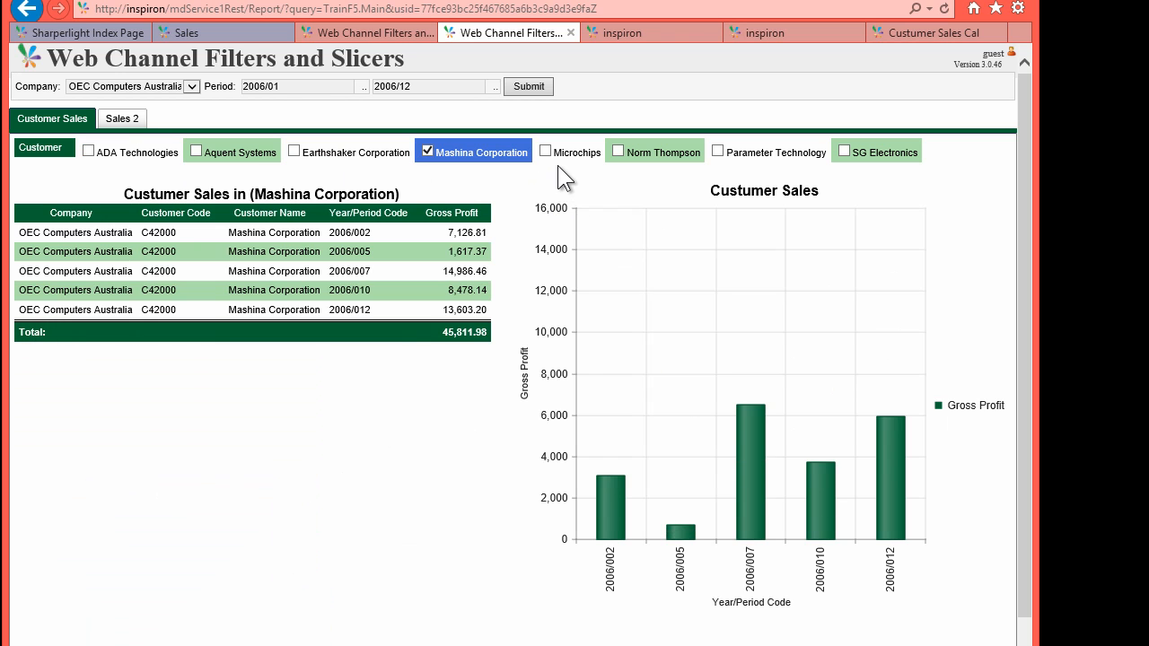
click(545, 150)
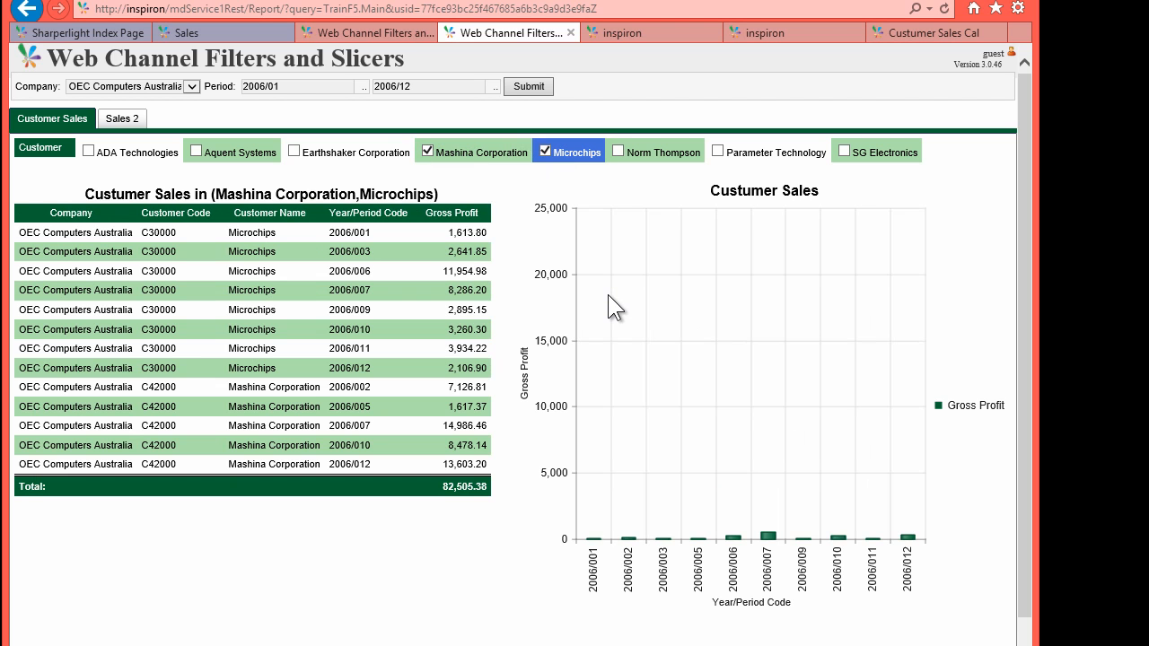